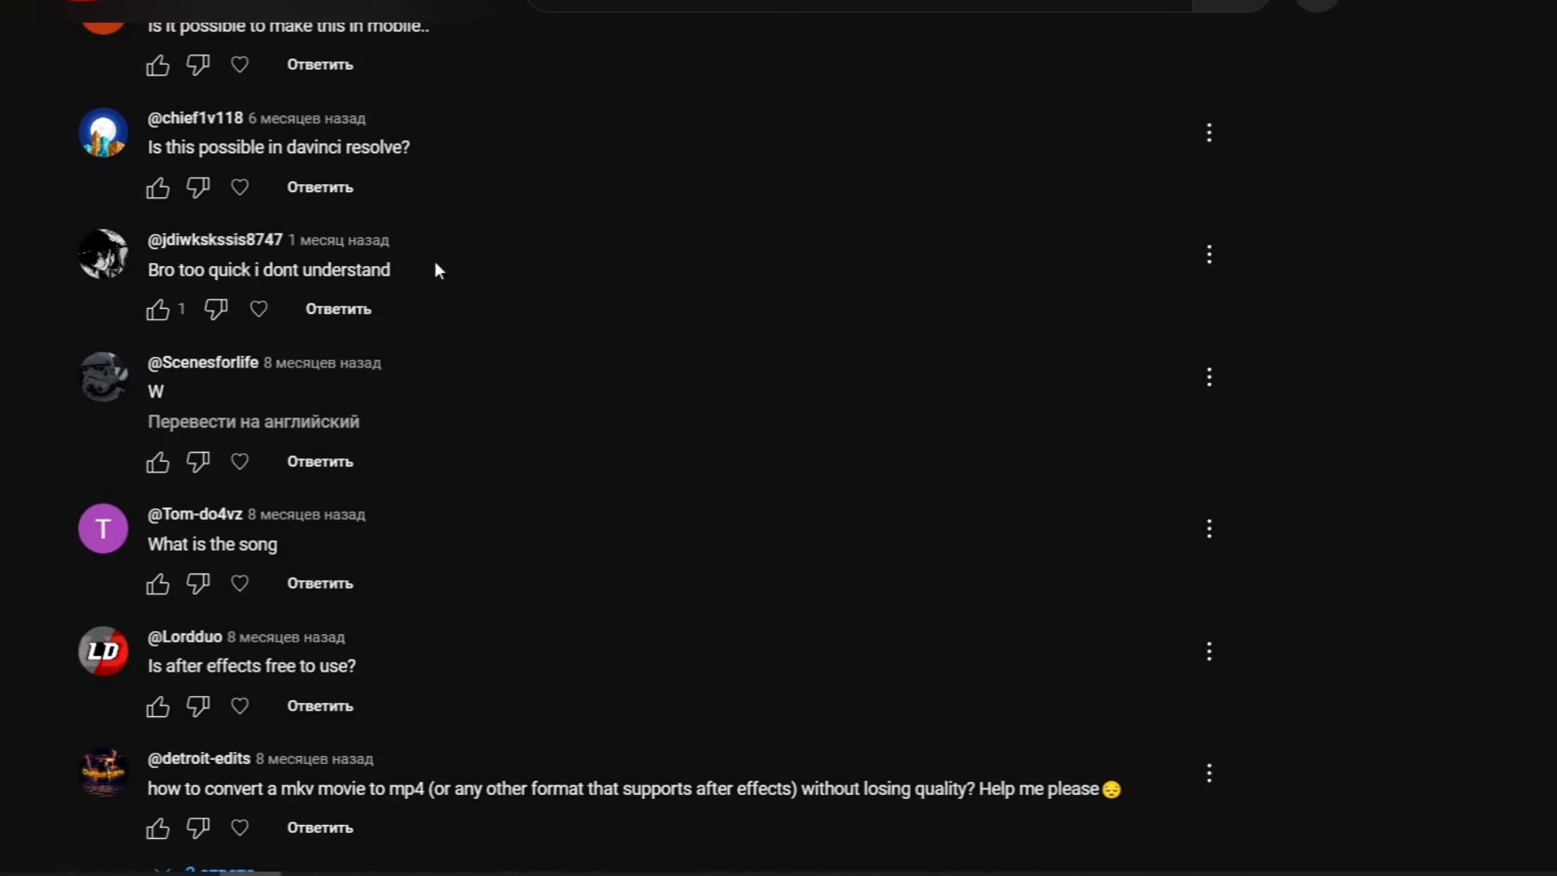
{"action": "left_click_drag", "start_coordinate": [436, 270], "coordinate": [260, 269]}
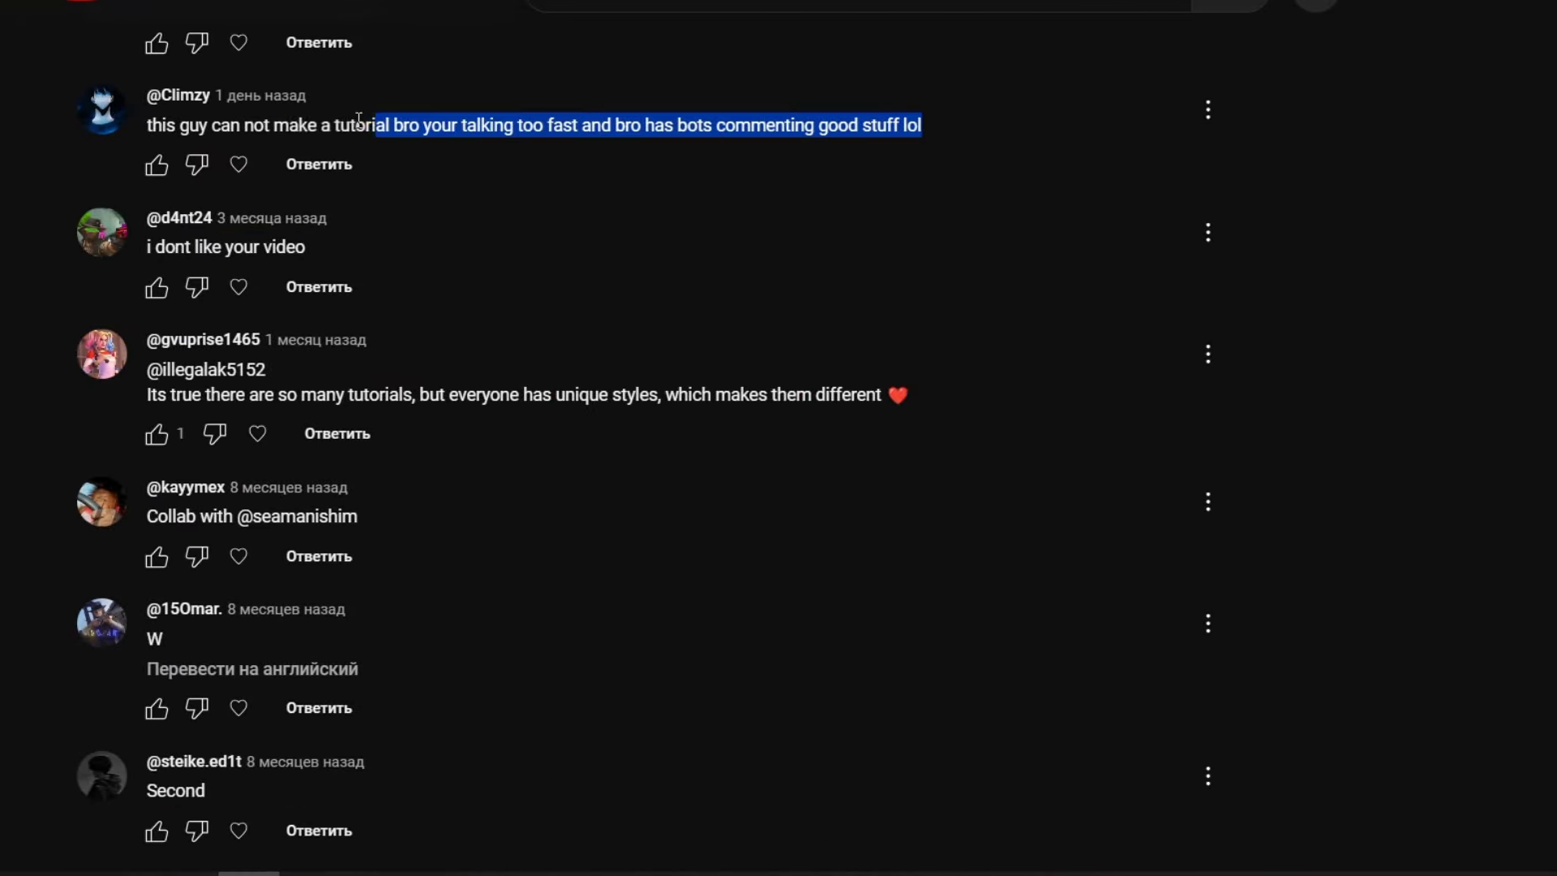
{"action": "left_click_drag", "start_coordinate": [382, 124], "coordinate": [163, 123]}
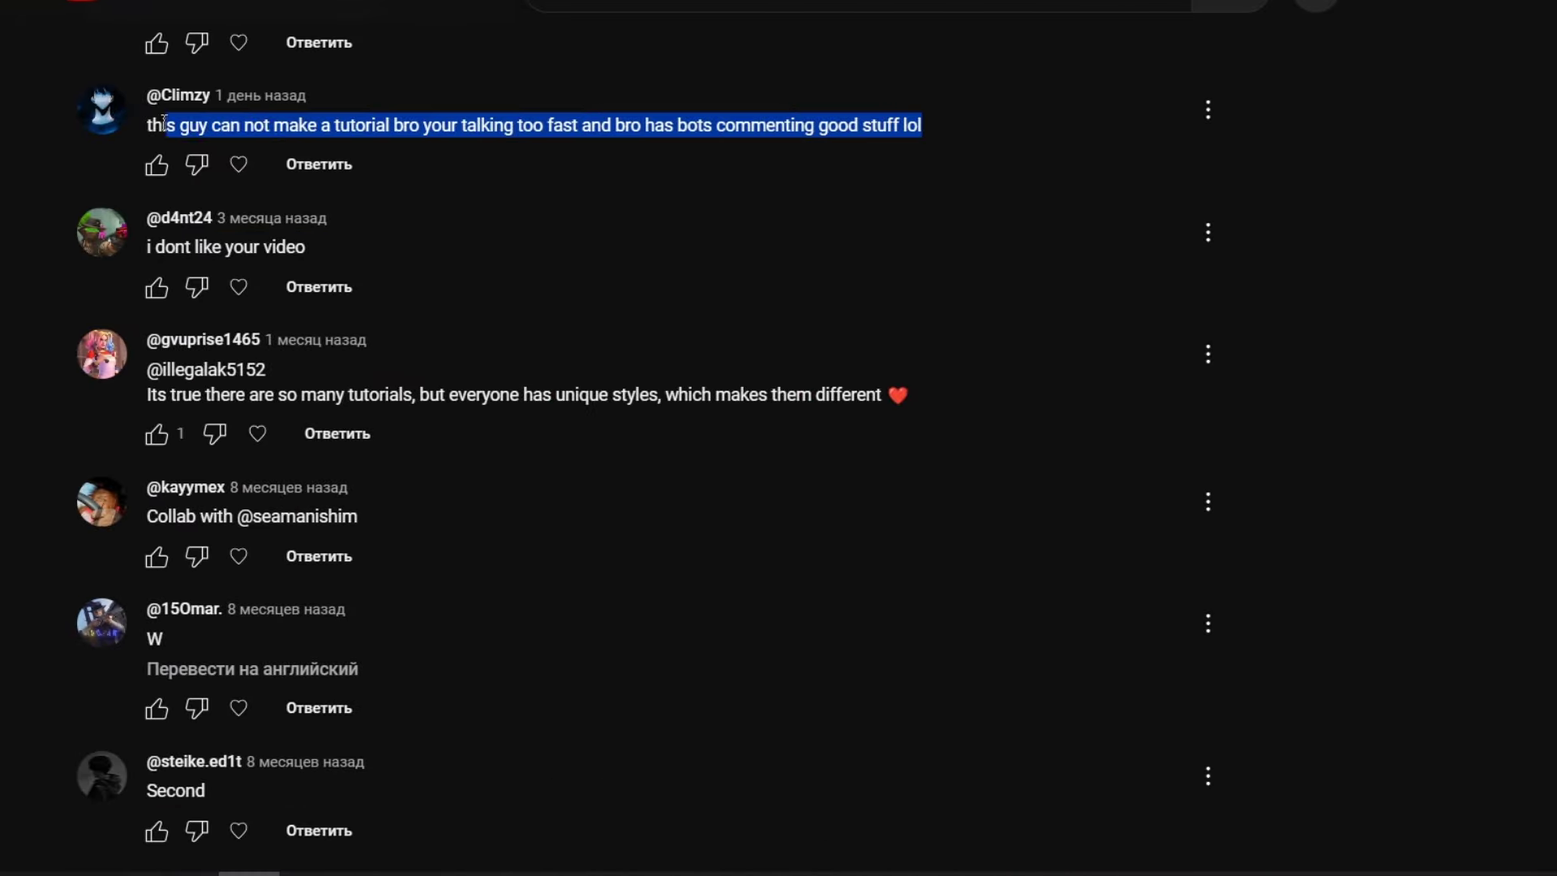
{"action": "left_click", "coordinate": [739, 195]}
{"action": "mouse_move", "coordinate": [688, 124]}
{"action": "left_mouse_down"}
{"action": "mouse_move", "coordinate": [645, 125]}
{"action": "mouse_move", "coordinate": [702, 125]}
{"action": "left_mouse_up"}
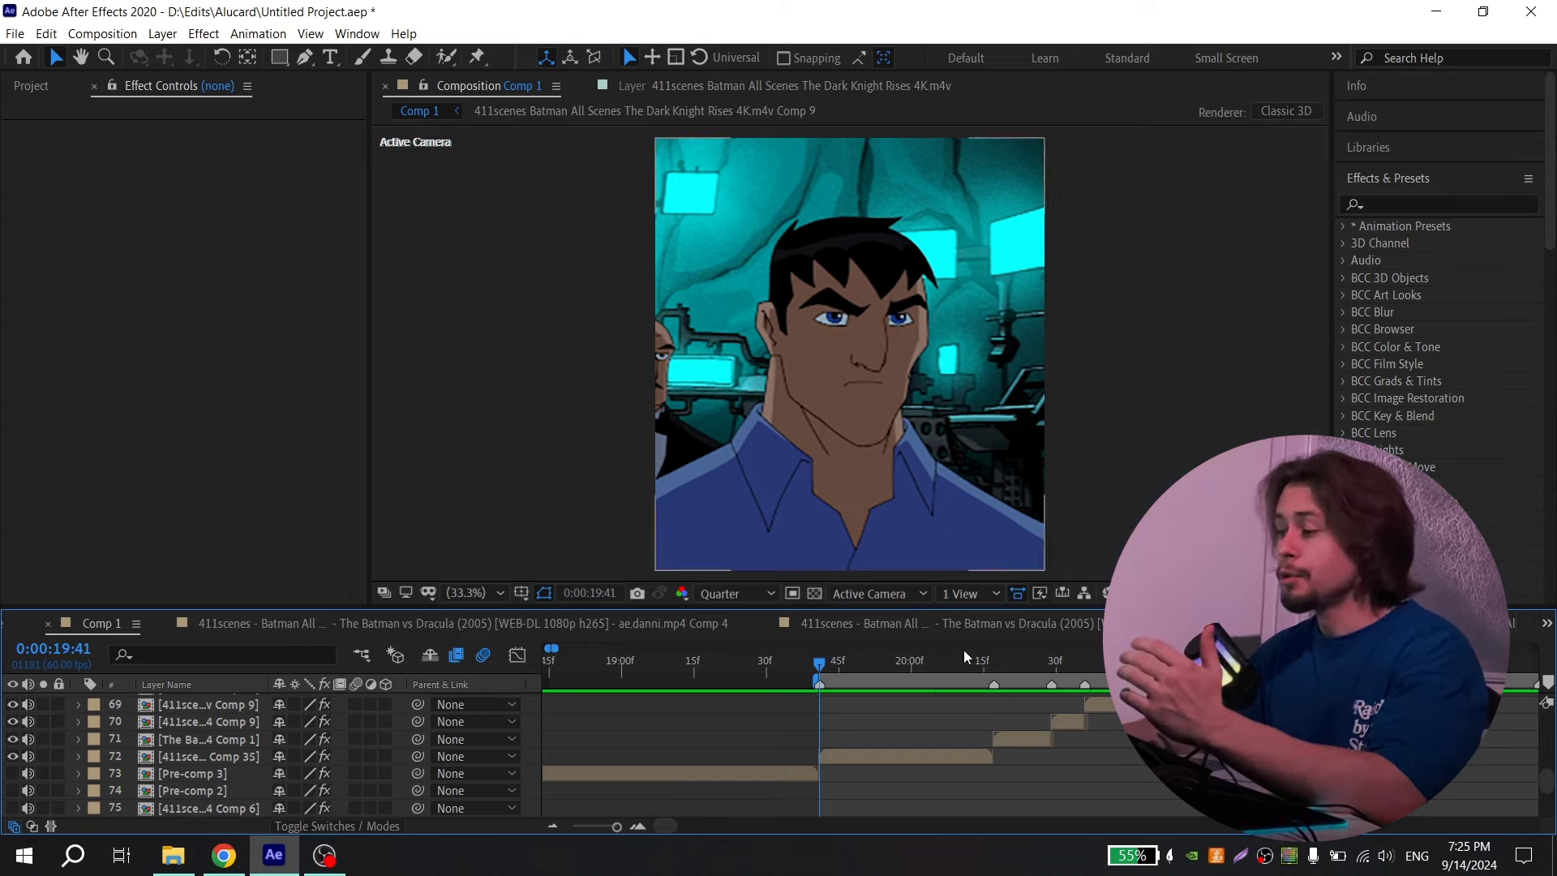
- Add a new adjustment layer directly above the Comp 35 clip
{"action": "scroll", "coordinate": [912, 755], "scroll_direction": "up", "scroll_amount": 1}
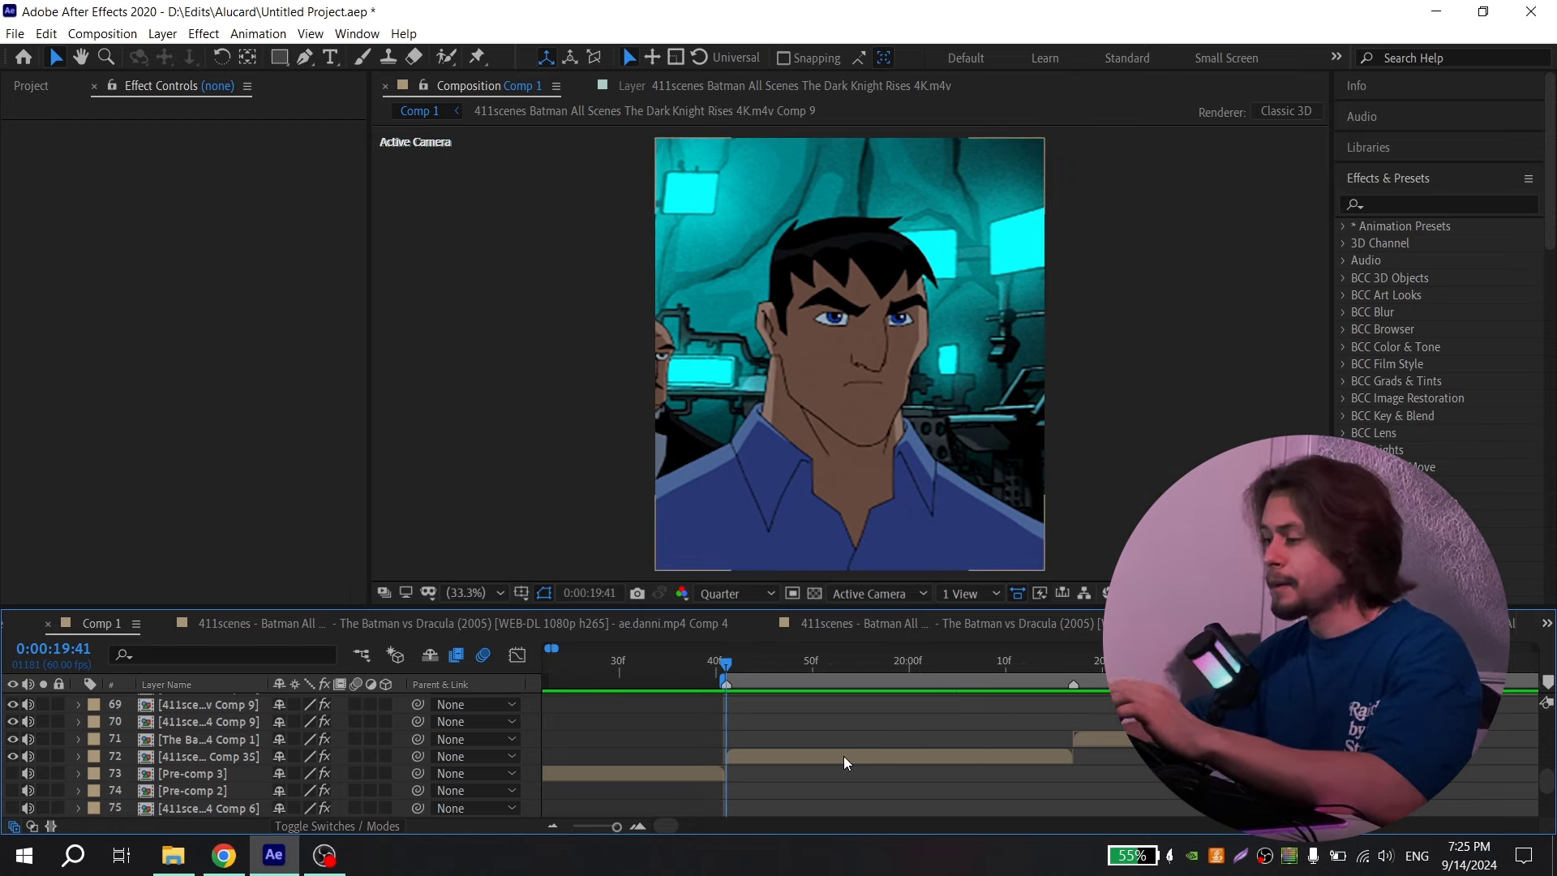
{"action": "left_click", "coordinate": [808, 758]}
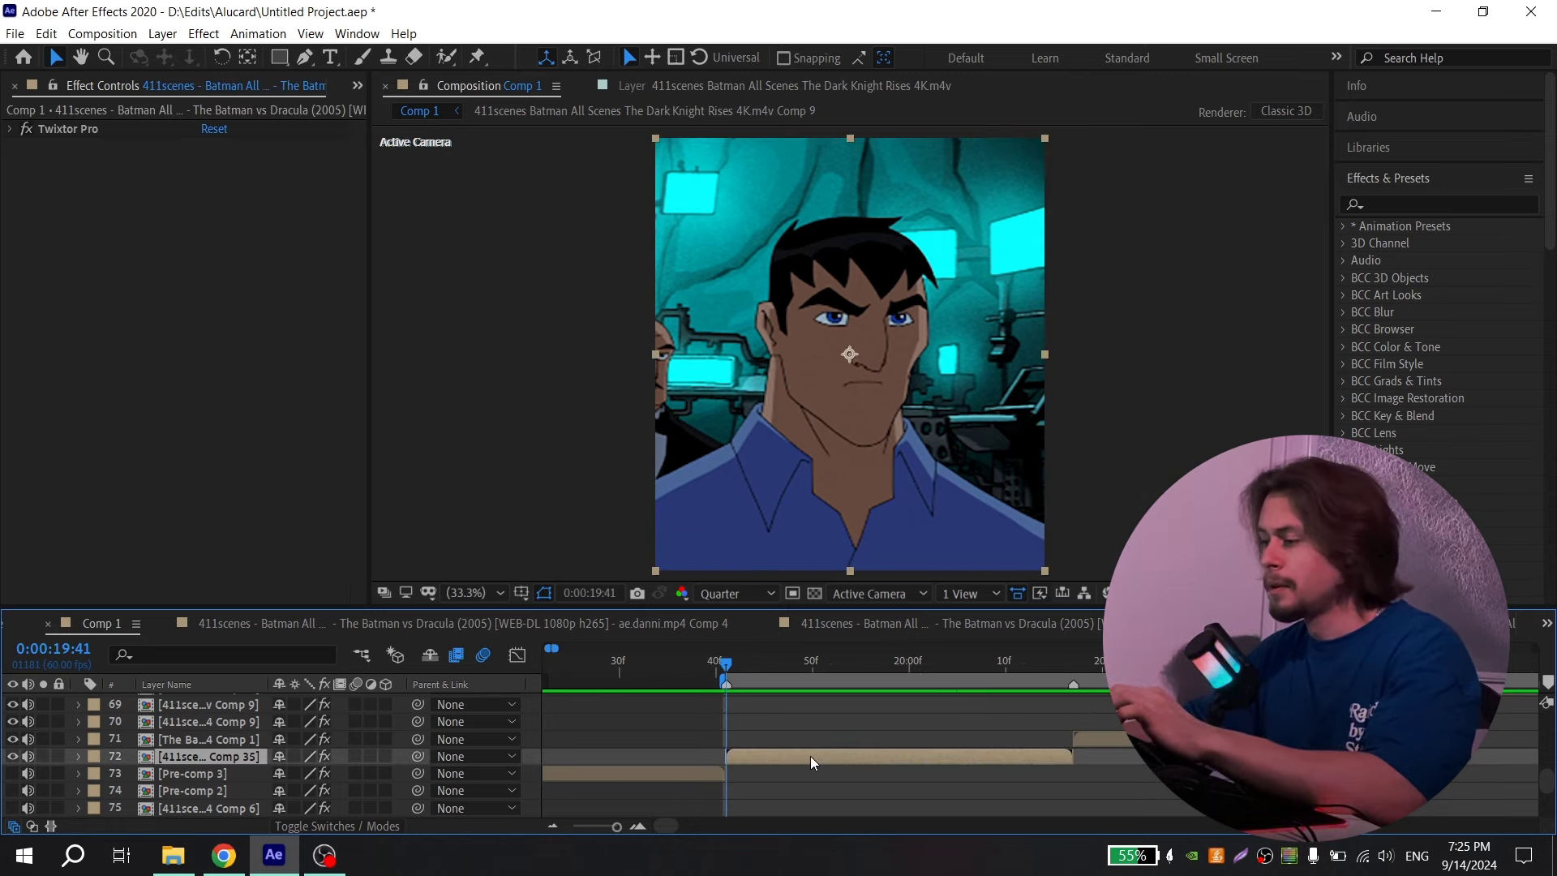
{"action": "right_click", "coordinate": [129, 760]}
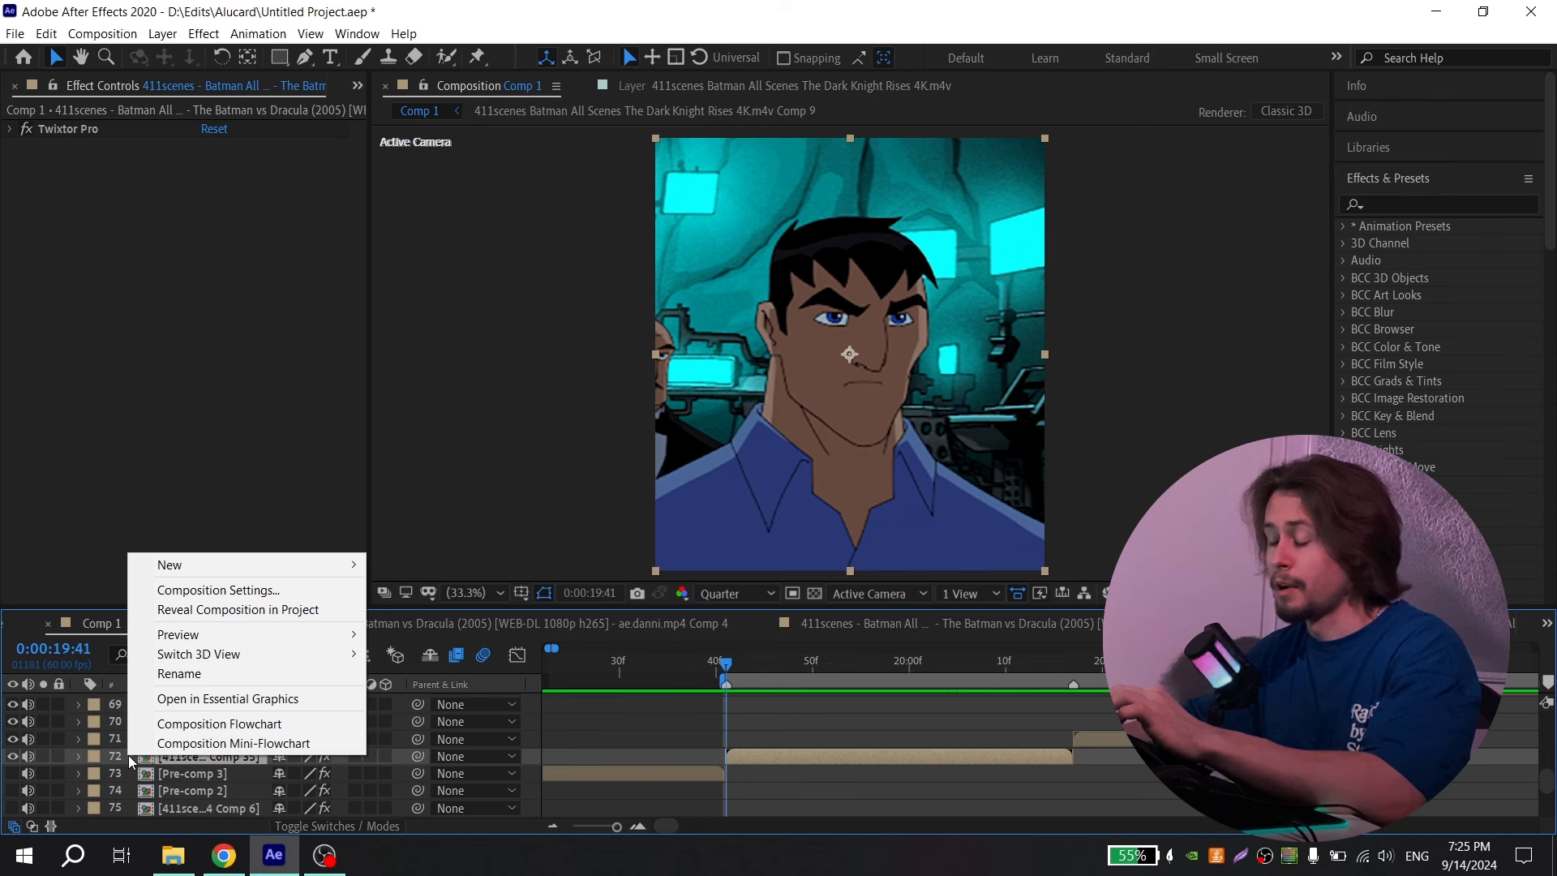
{"action": "mouse_move", "coordinate": [194, 563]}
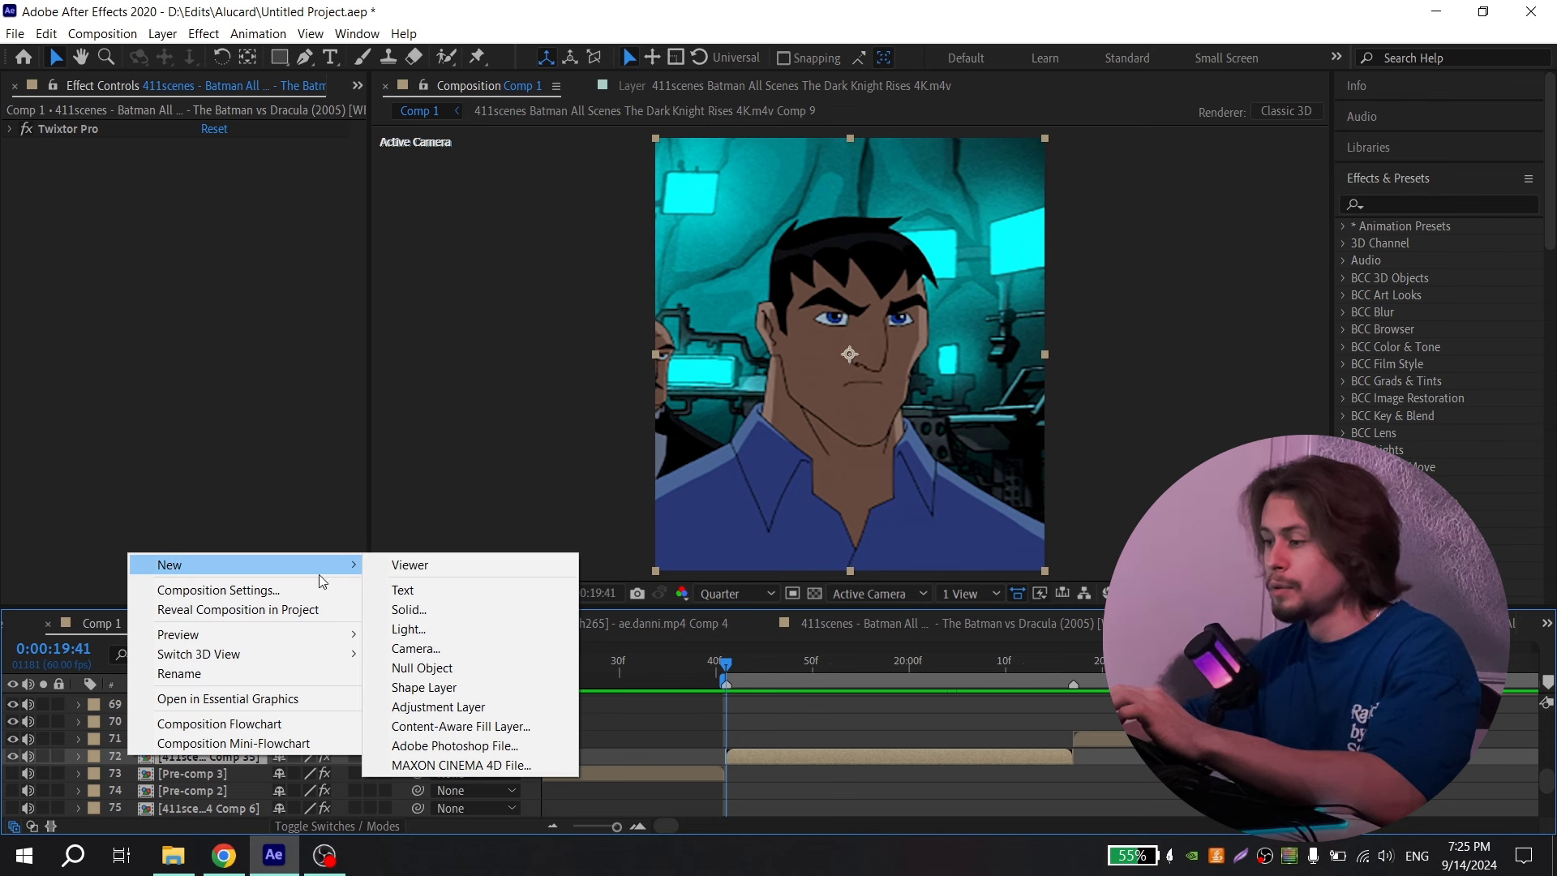
{"action": "left_click", "coordinate": [441, 707]}
- Trim the adjustment layer to the length of the Comp 35 clip and turn on its motion blur
{"action": "scroll", "coordinate": [764, 750], "scroll_direction": "down", "scroll_amount": 1}
{"action": "scroll", "coordinate": [764, 752], "scroll_direction": "up", "scroll_amount": 1}
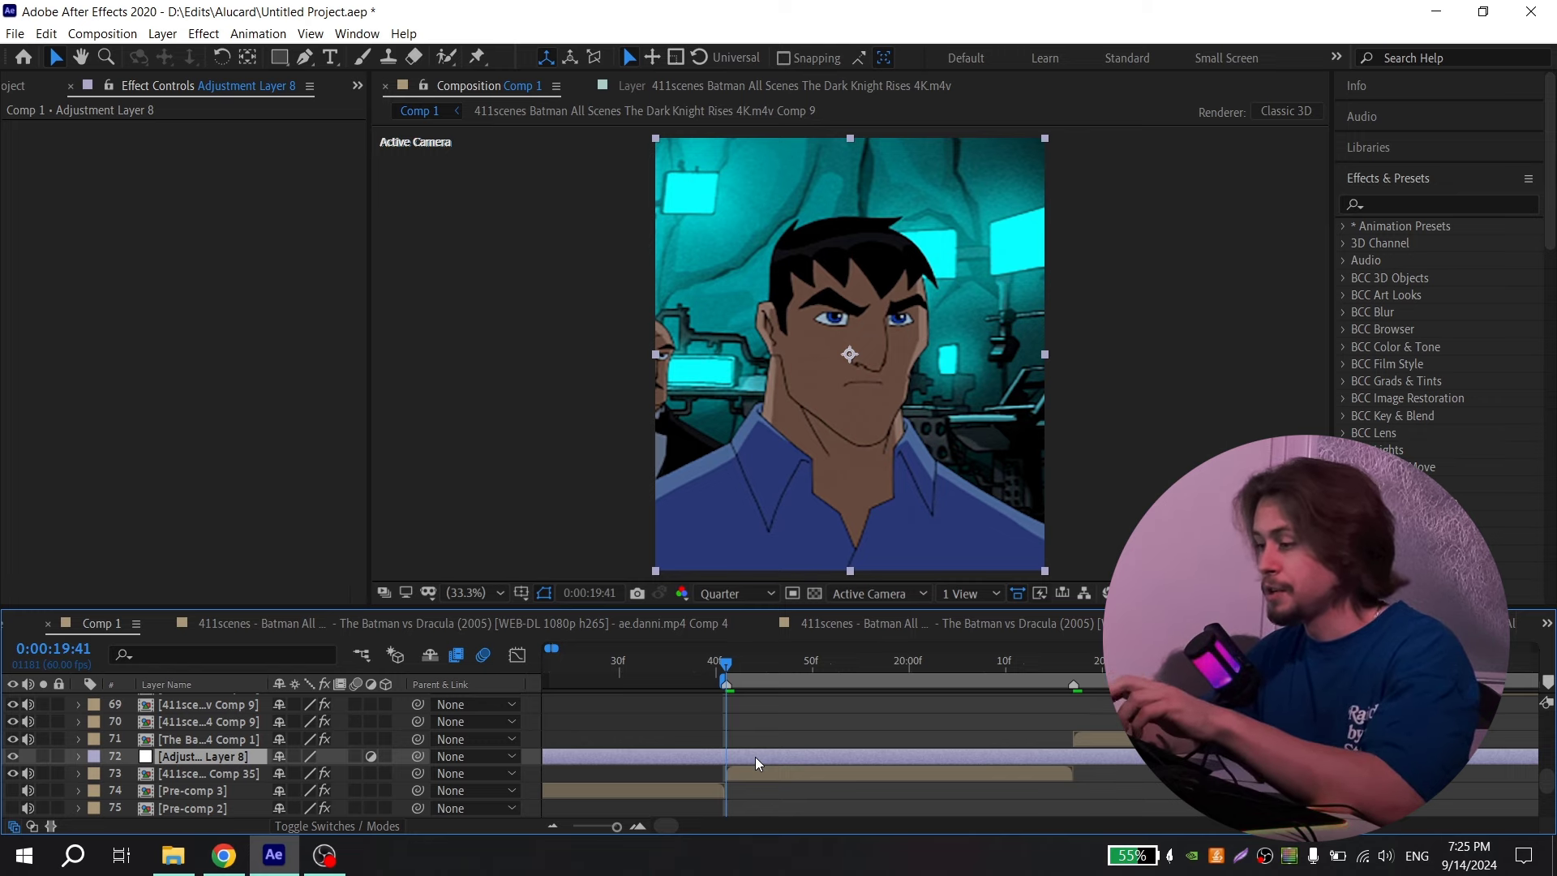
{"action": "key", "text": "ctrl+shift+d"}
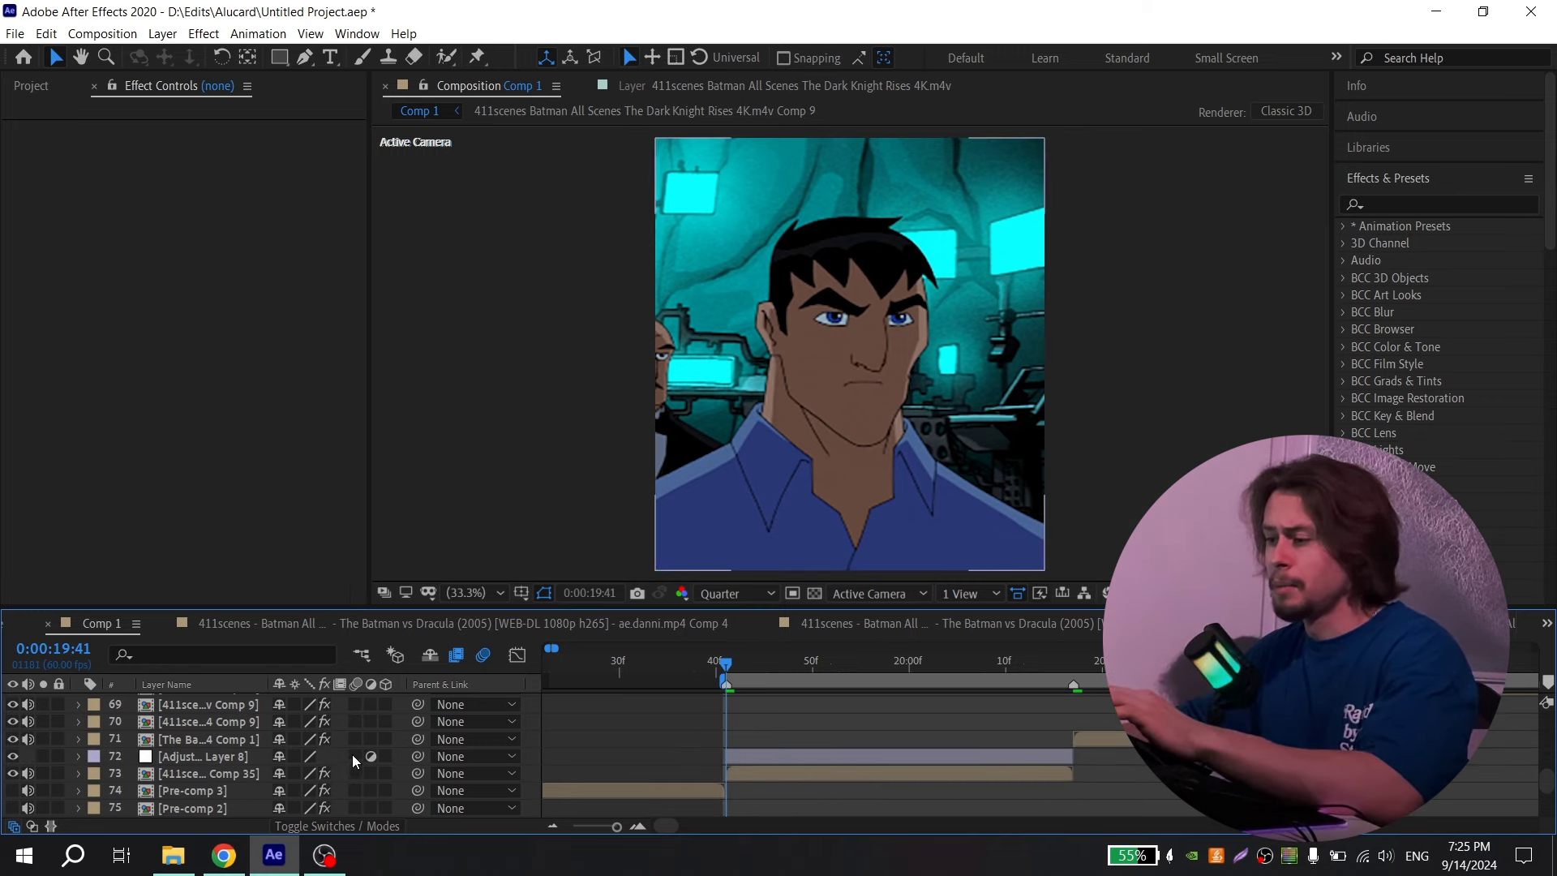
{"action": "left_click", "coordinate": [354, 756]}
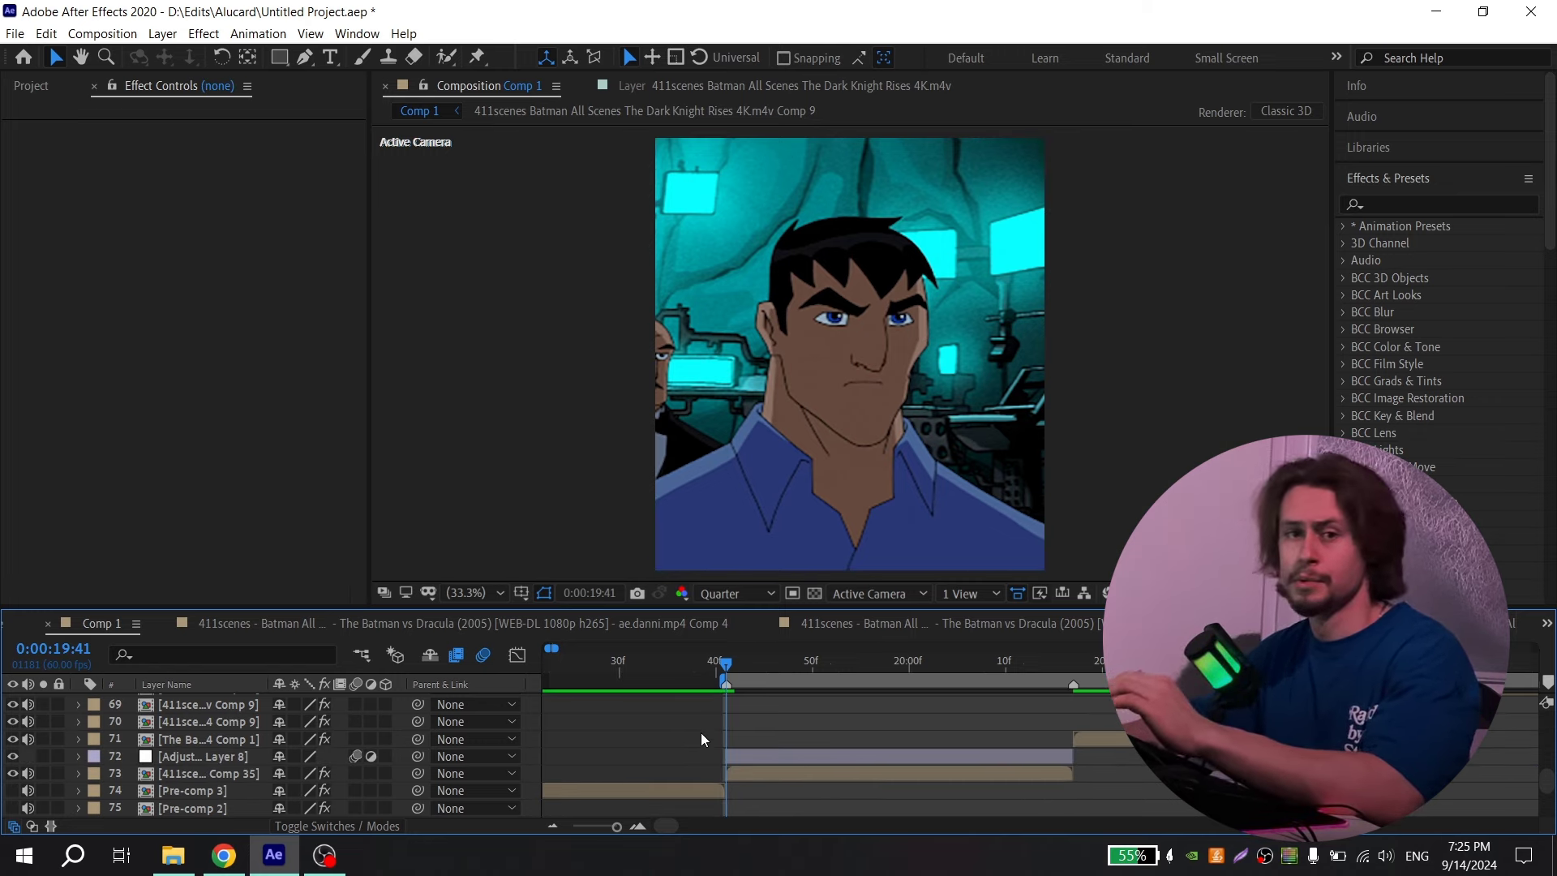
- Apply the Transform effect to the adjustment layer, turn off the composition's shutter angle and use a shutter angle of 360
{"action": "left_click", "coordinate": [1404, 202]}
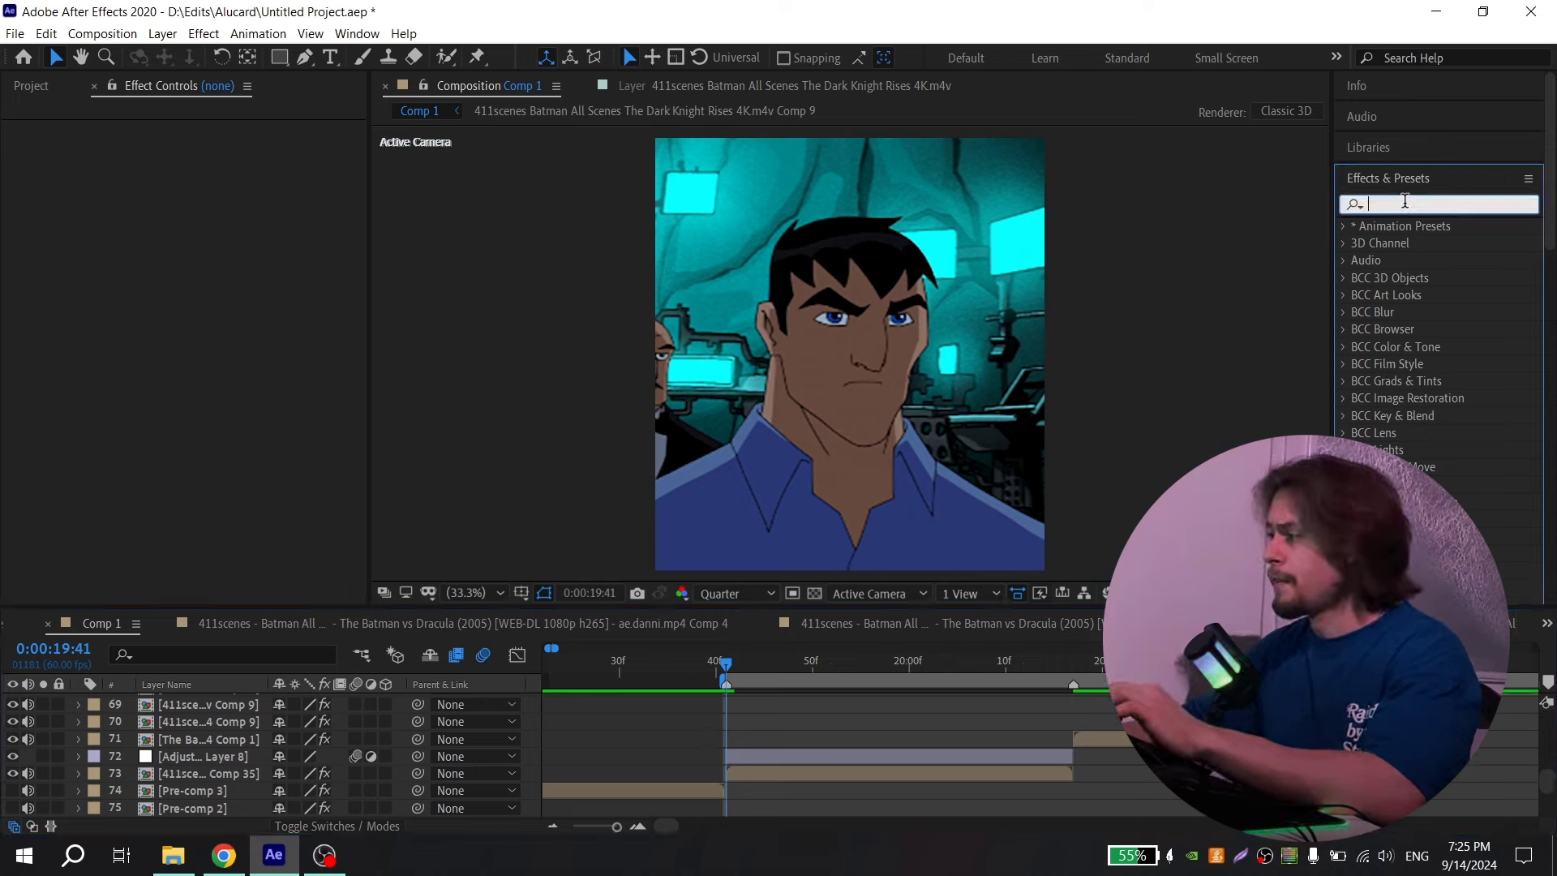
{"action": "type", "text": "transf"}
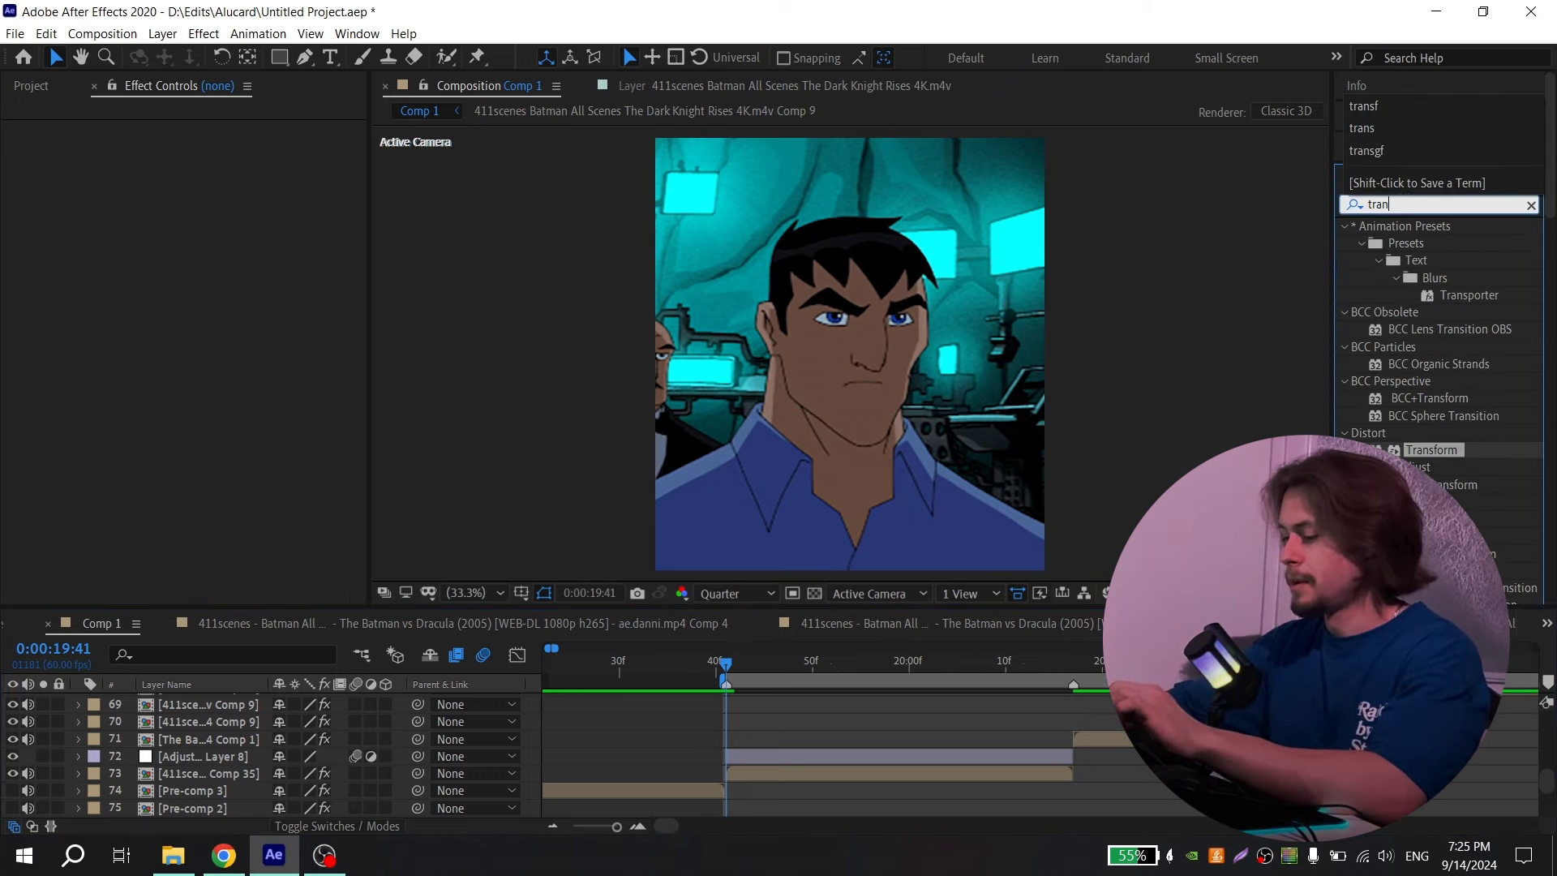
{"action": "left_click_drag", "start_coordinate": [1431, 277], "coordinate": [773, 756]}
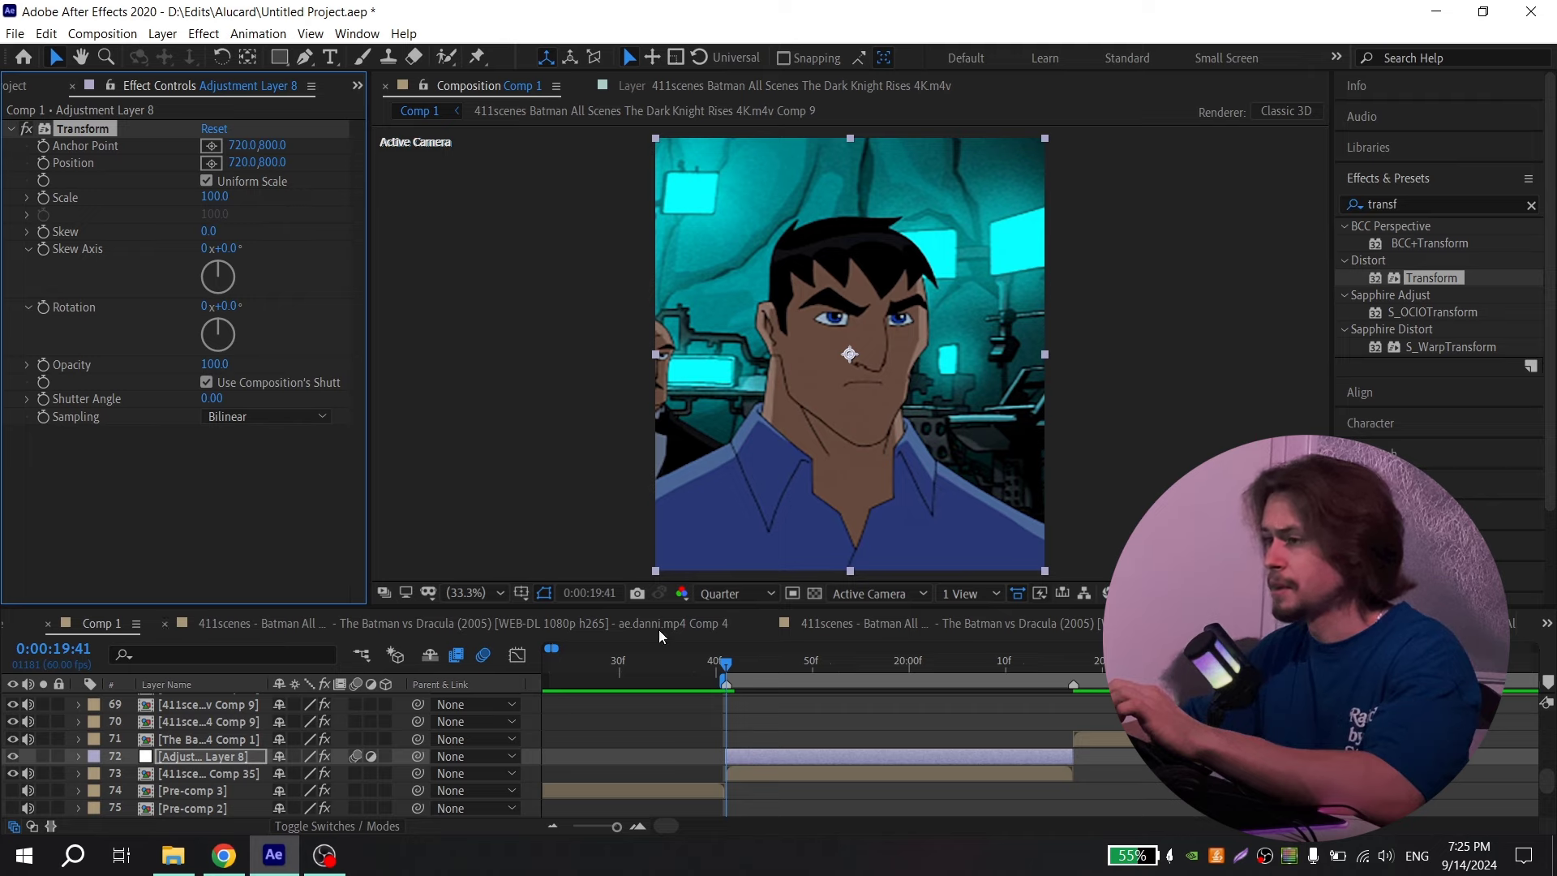
{"action": "left_click", "coordinate": [207, 382]}
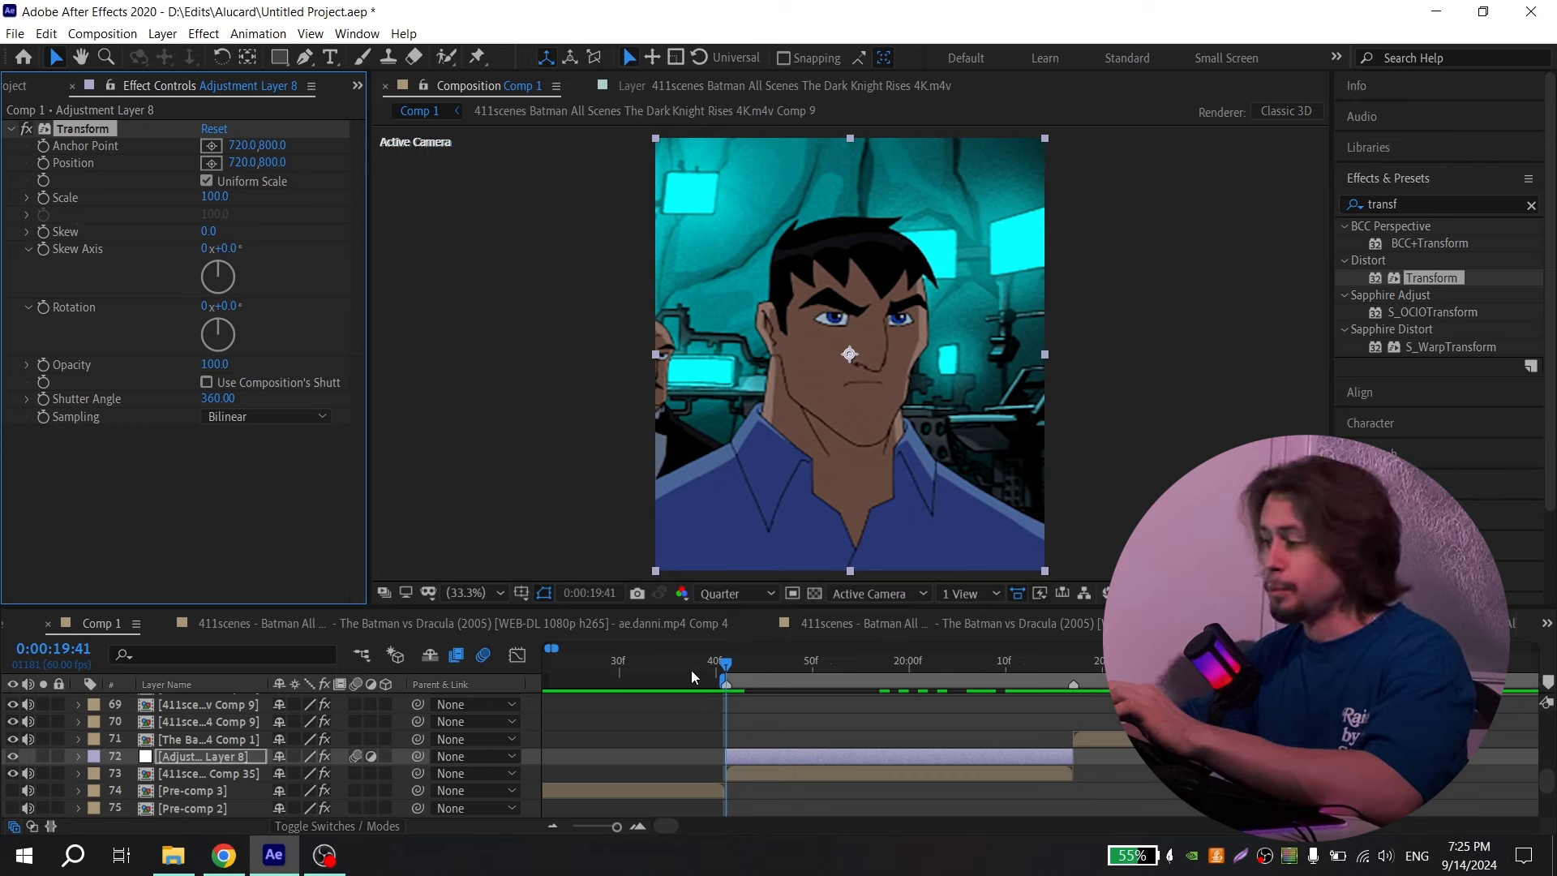
- Keyframe the Transform effect's Scale from 100 at the clip's start (0:00:19:41) to 140 at its end (0:00:20:17)
{"action": "left_click", "coordinate": [724, 666]}
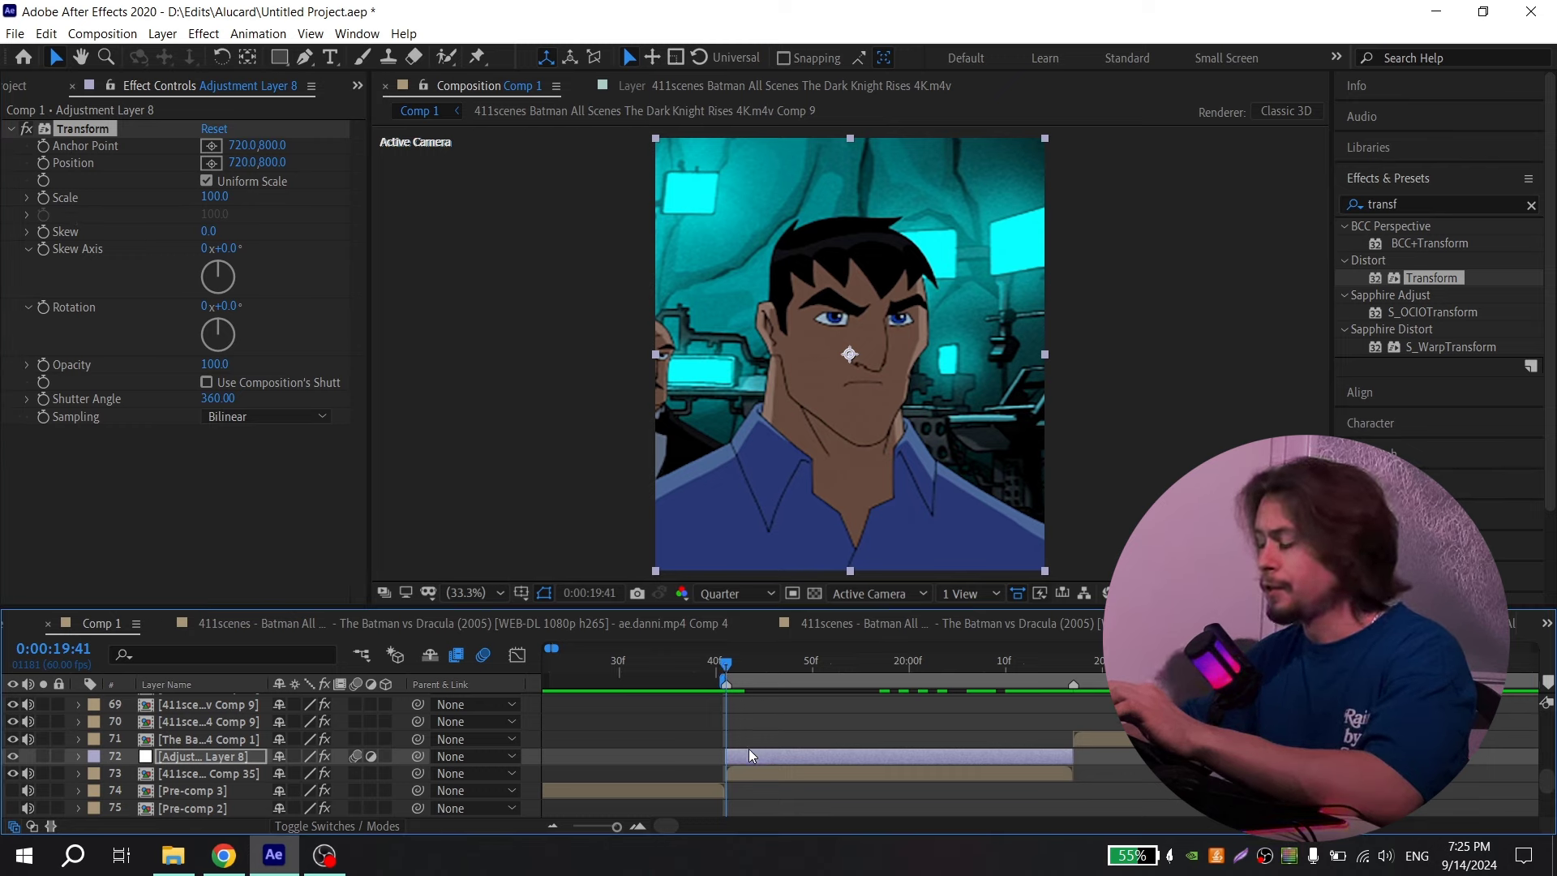
{"action": "left_click", "coordinate": [48, 202]}
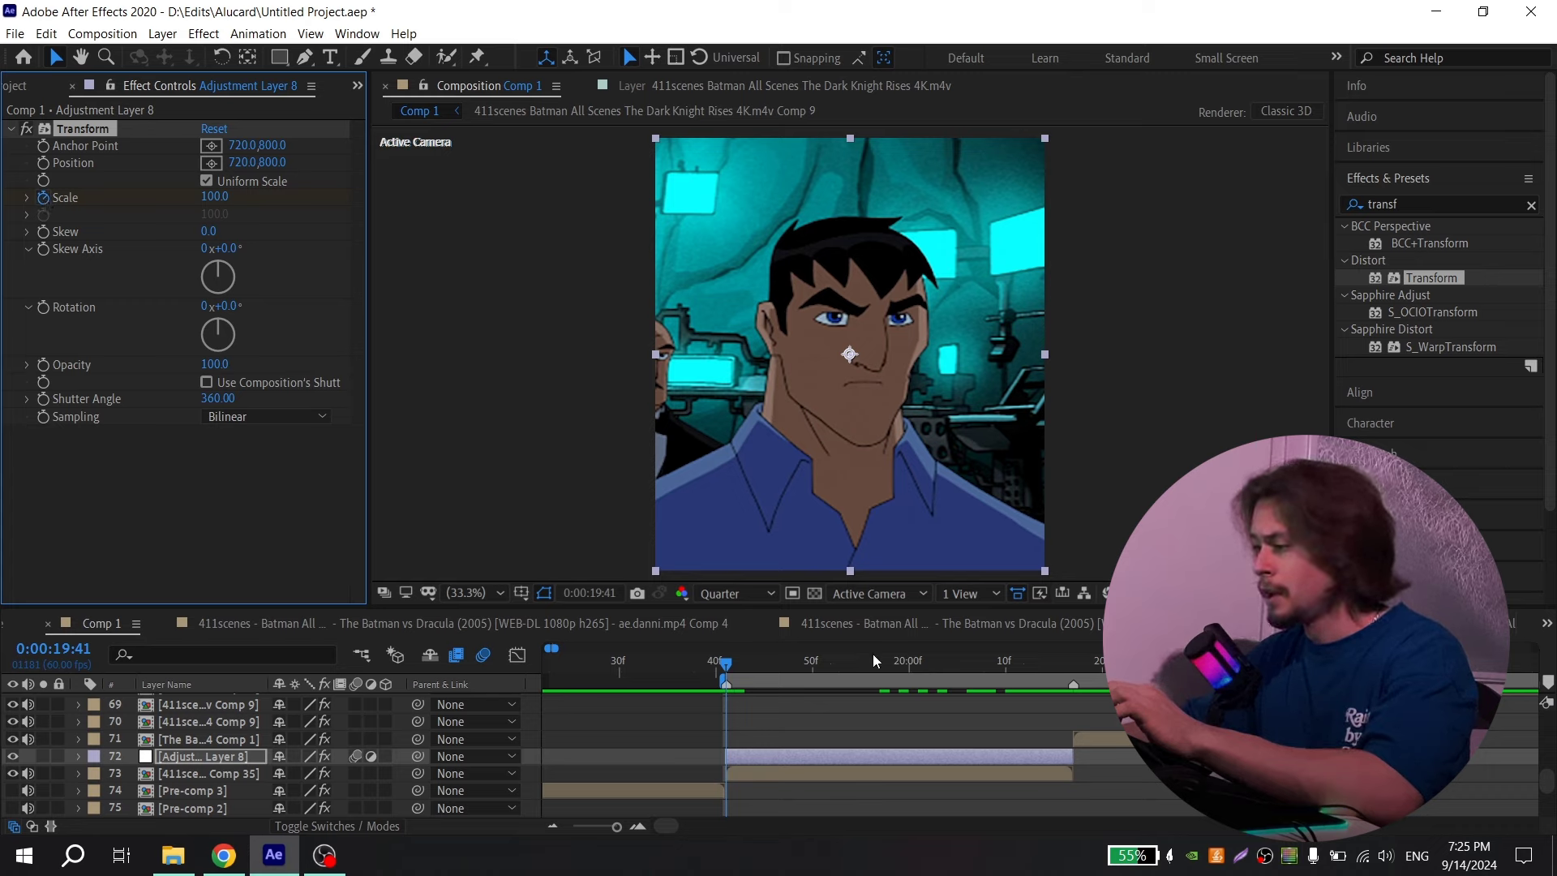
{"action": "left_click", "coordinate": [1070, 665]}
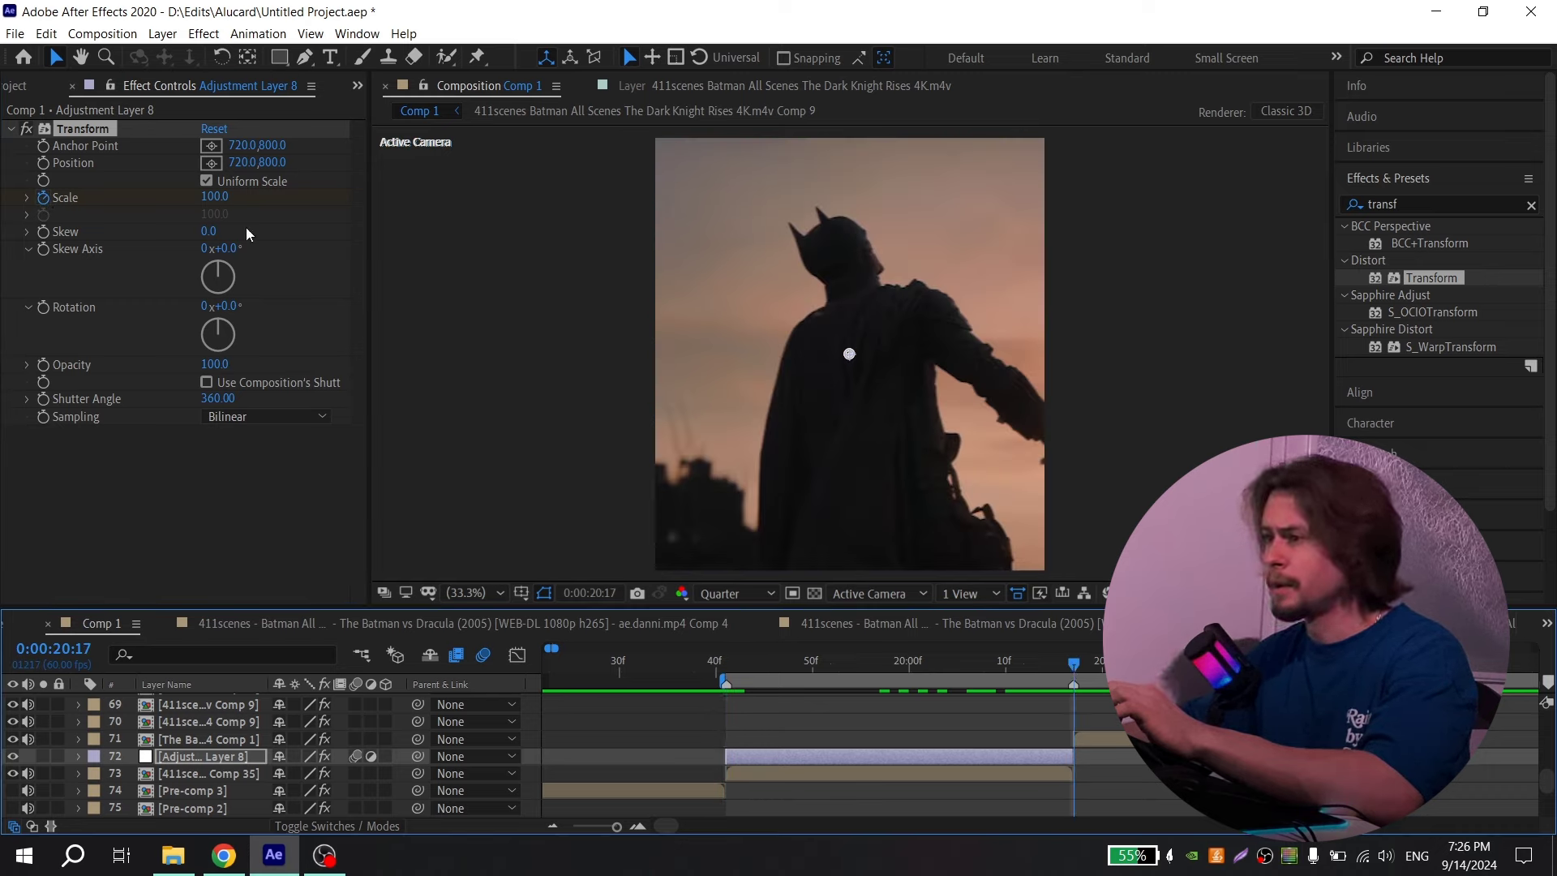
{"action": "left_click", "coordinate": [216, 197]}
{"action": "type", "text": "140"}
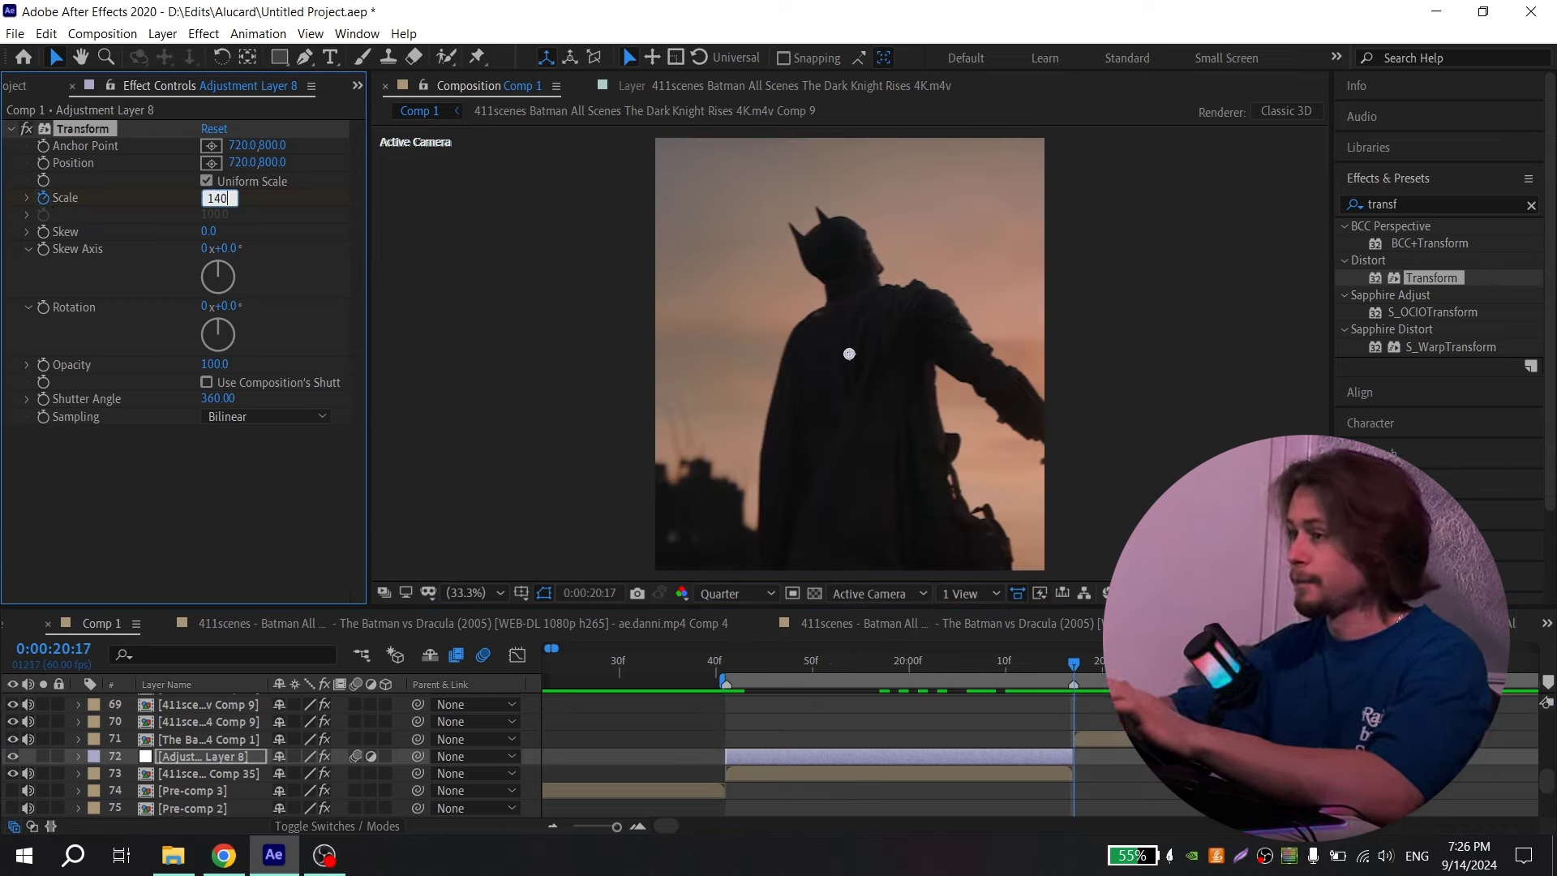
{"action": "key", "text": "Return"}
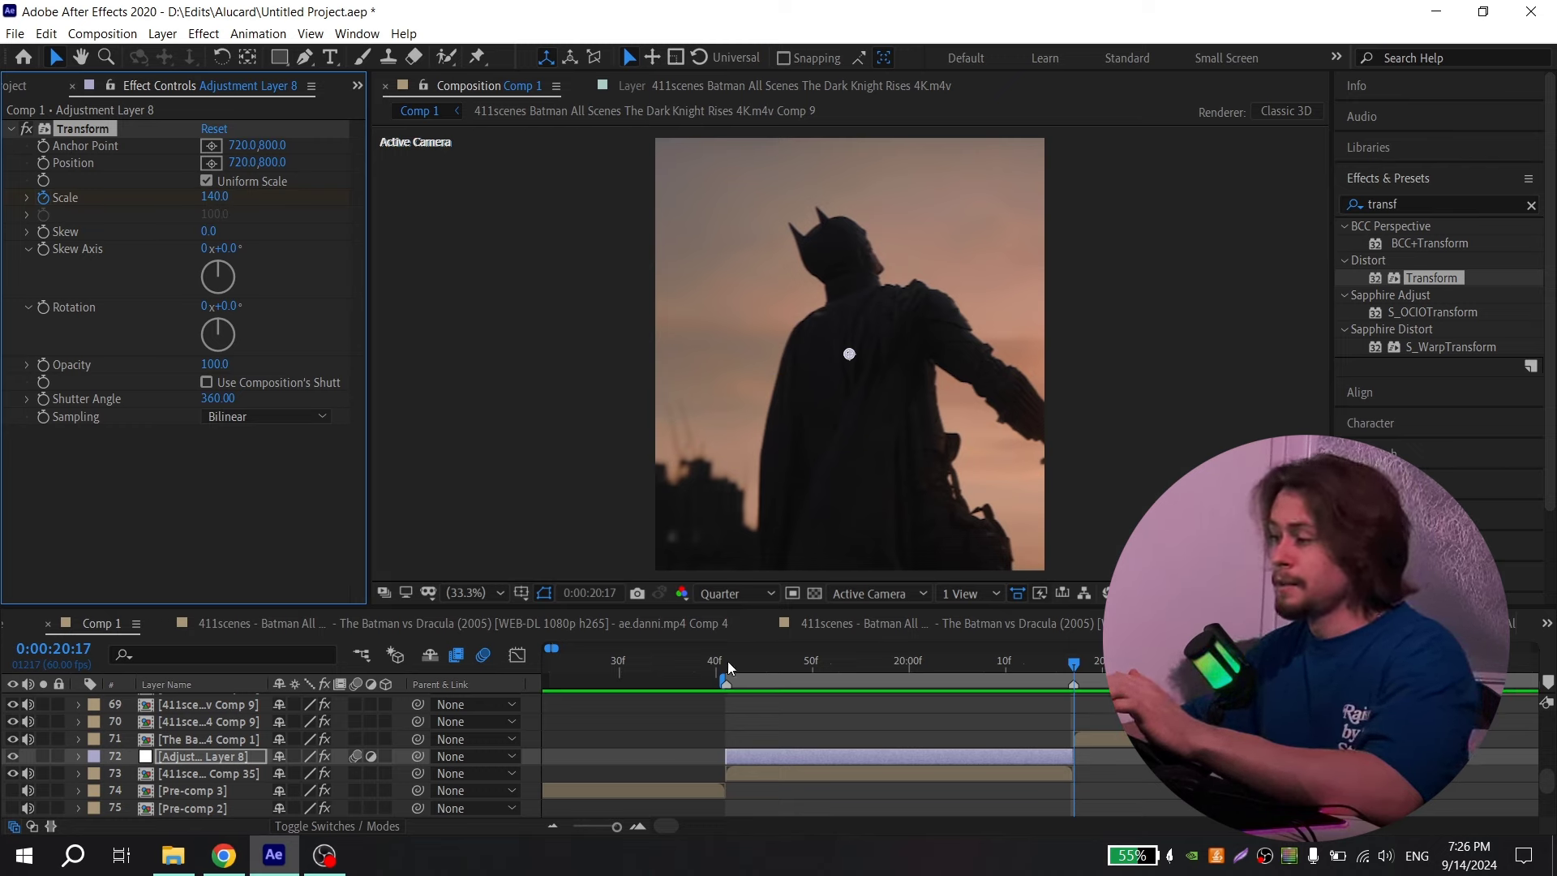
- Return to the clip's start at 0:00:19:41 and reveal the adjustment layer's Scale keyframes in the timeline
{"action": "left_click", "coordinate": [727, 665]}
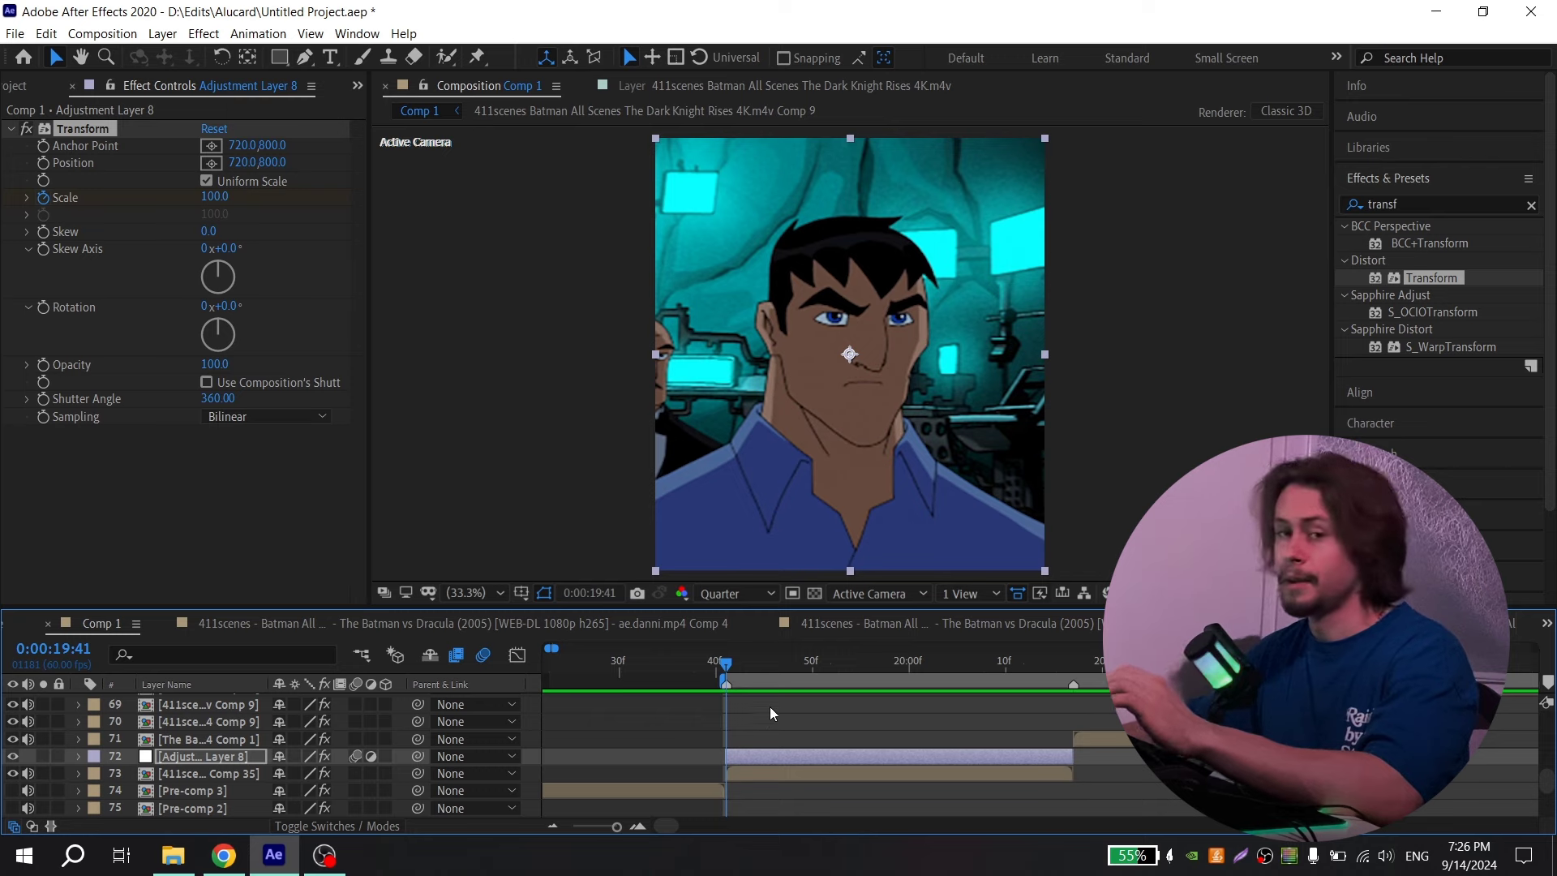
{"action": "scroll", "coordinate": [770, 707], "scroll_direction": "down", "scroll_amount": 1}
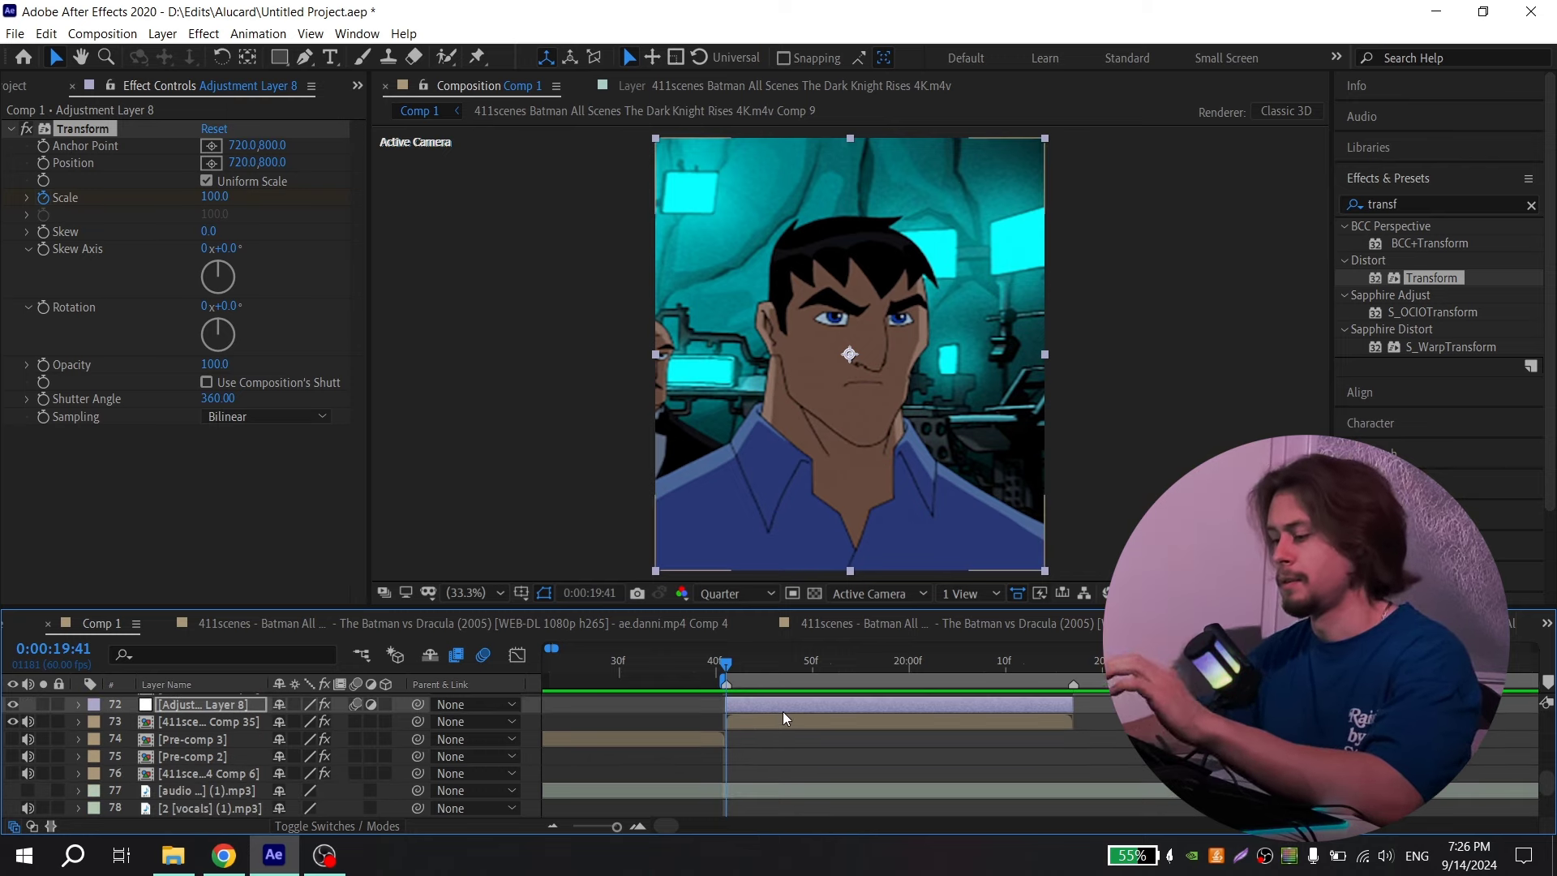
{"action": "key", "text": "u"}
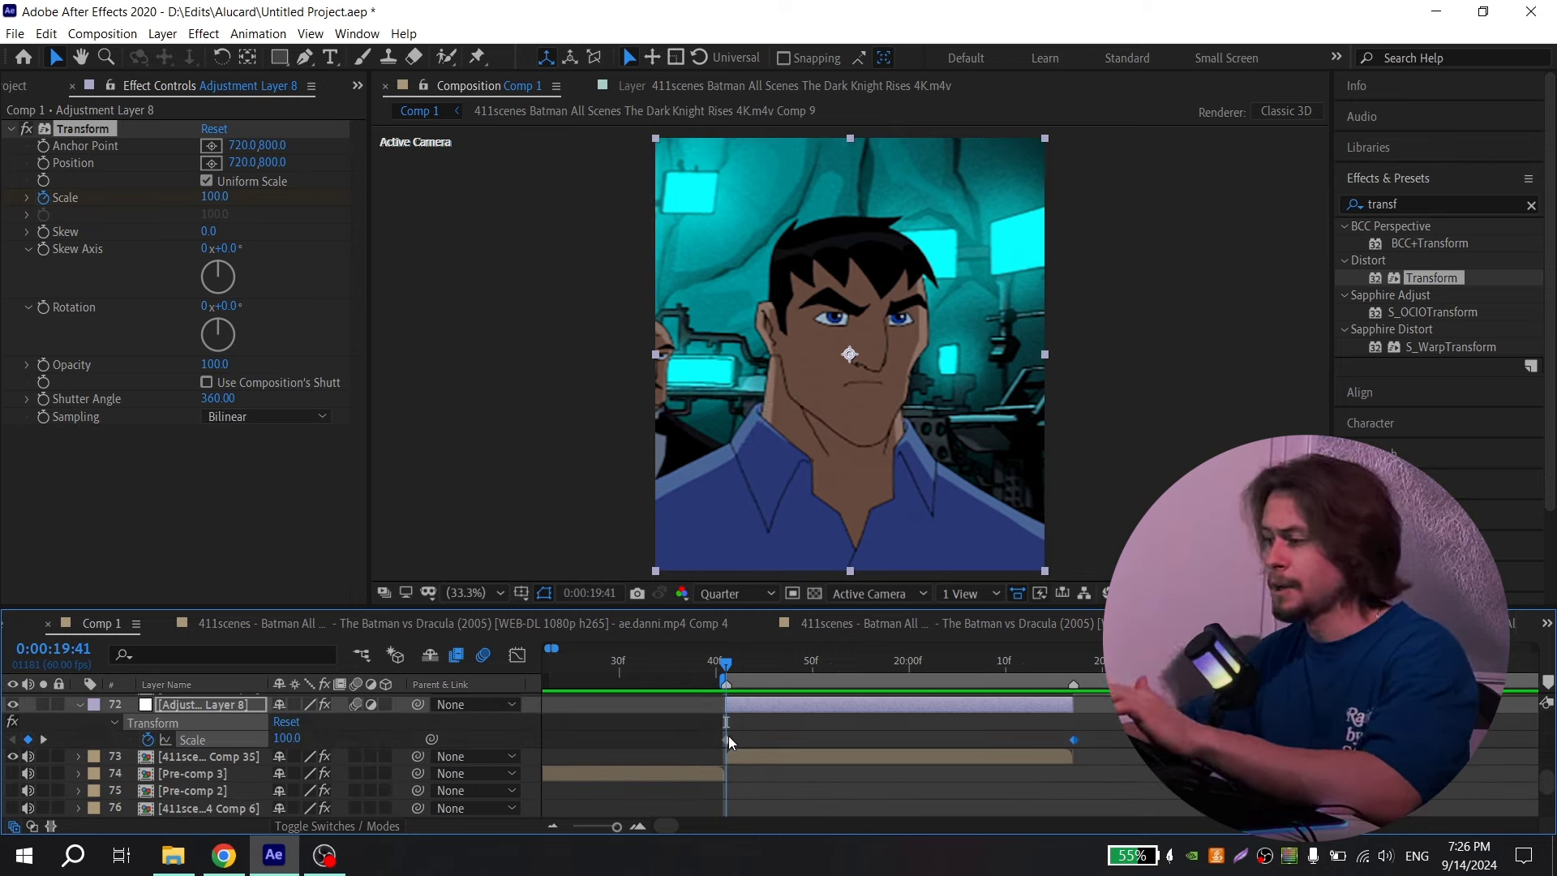
- Try swapping the two Scale keyframes so the clip zooms out from 140, preview it, and undo the swap
{"action": "mouse_move", "coordinate": [727, 739]}
{"action": "left_mouse_down"}
{"action": "mouse_move", "coordinate": [1037, 740]}
{"action": "mouse_move", "coordinate": [723, 737]}
{"action": "left_mouse_up"}
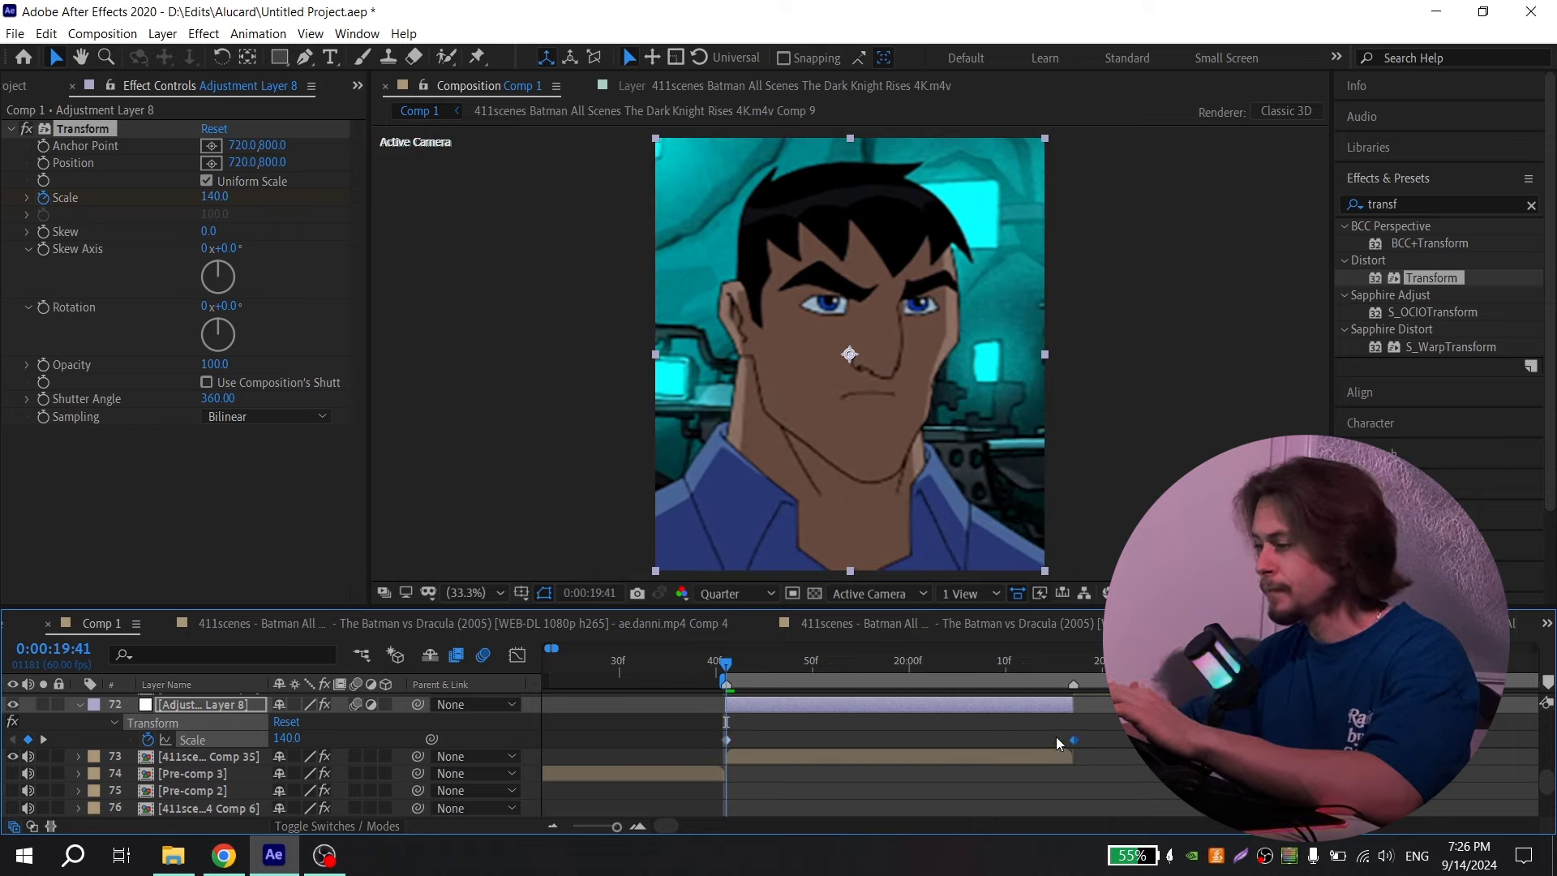
{"action": "key", "text": "space"}
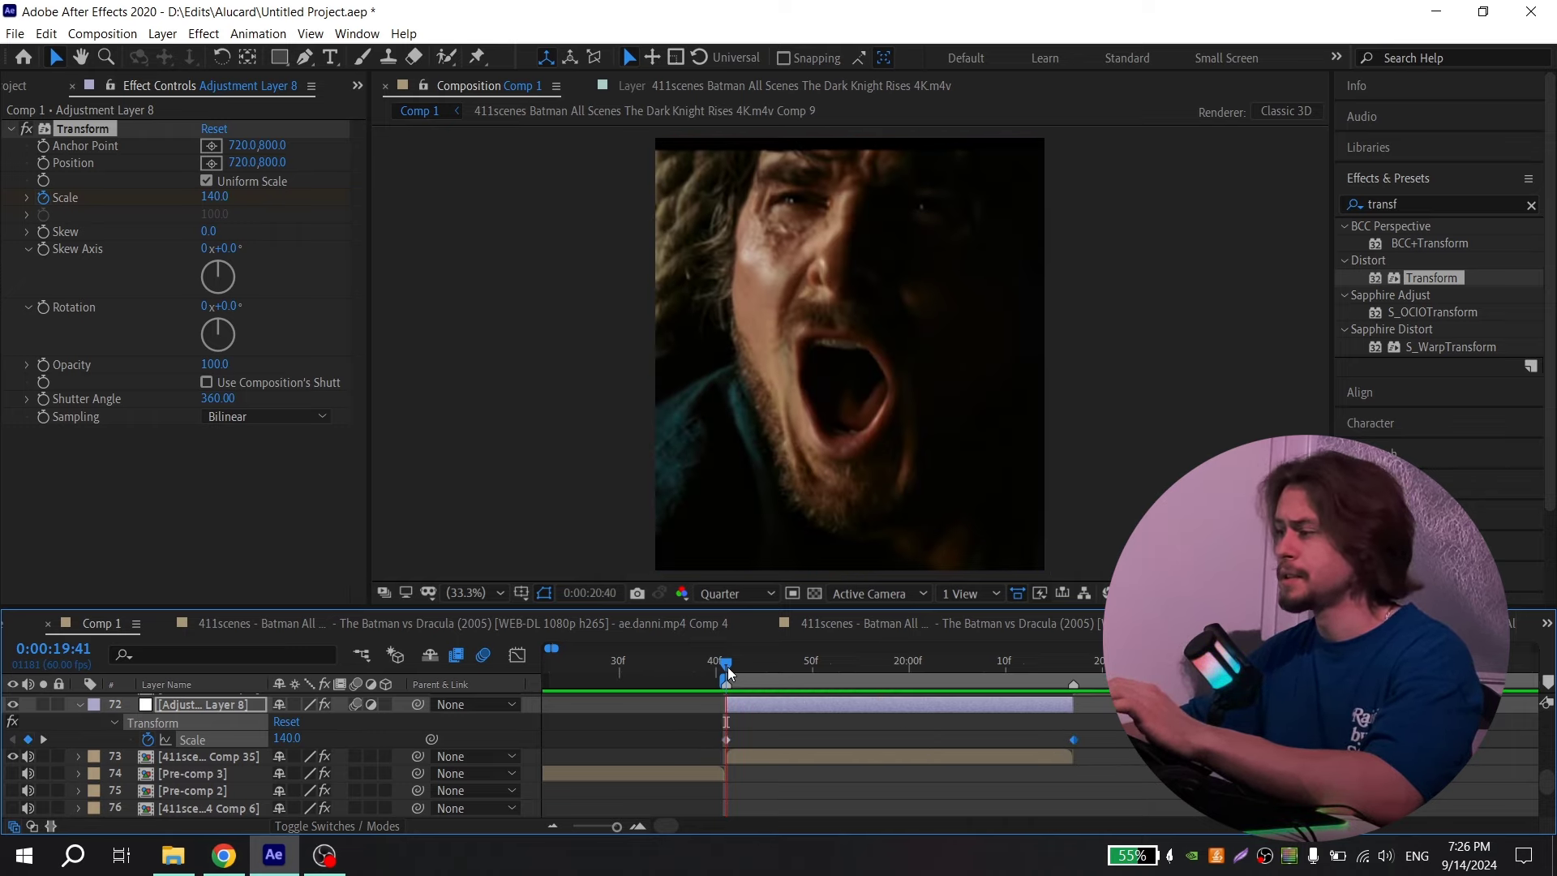
{"action": "key", "text": "space"}
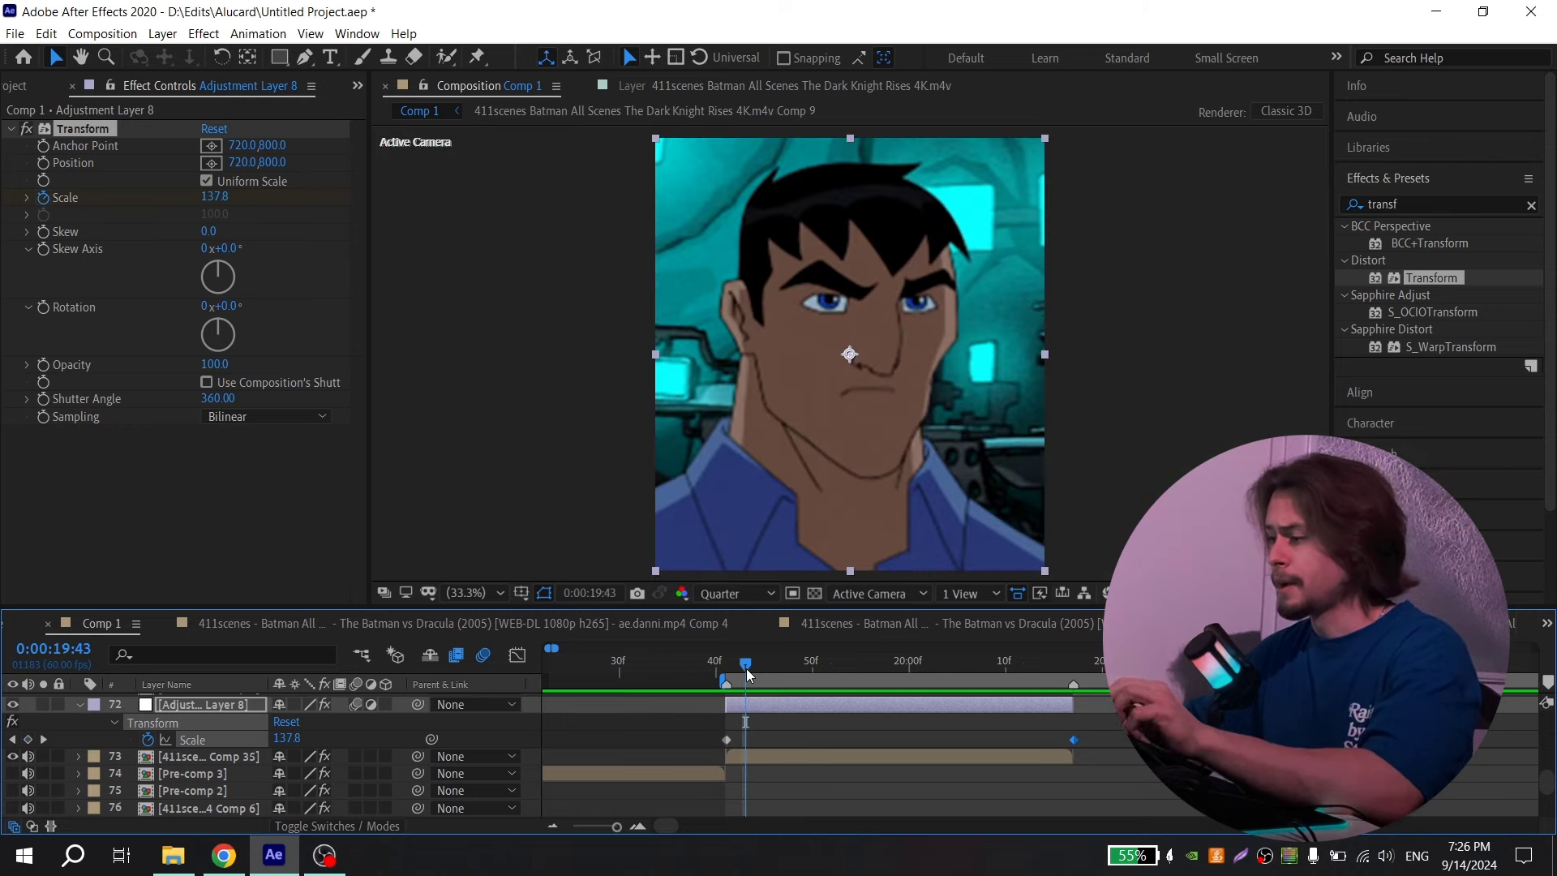
{"action": "key", "text": "ctrl+z"}
{"action": "key", "text": "ctrl+z"}
- Apply Easy Ease to both Scale keyframes of the adjustment layer
{"action": "scroll", "coordinate": [784, 722], "scroll_direction": "up", "scroll_amount": 1}
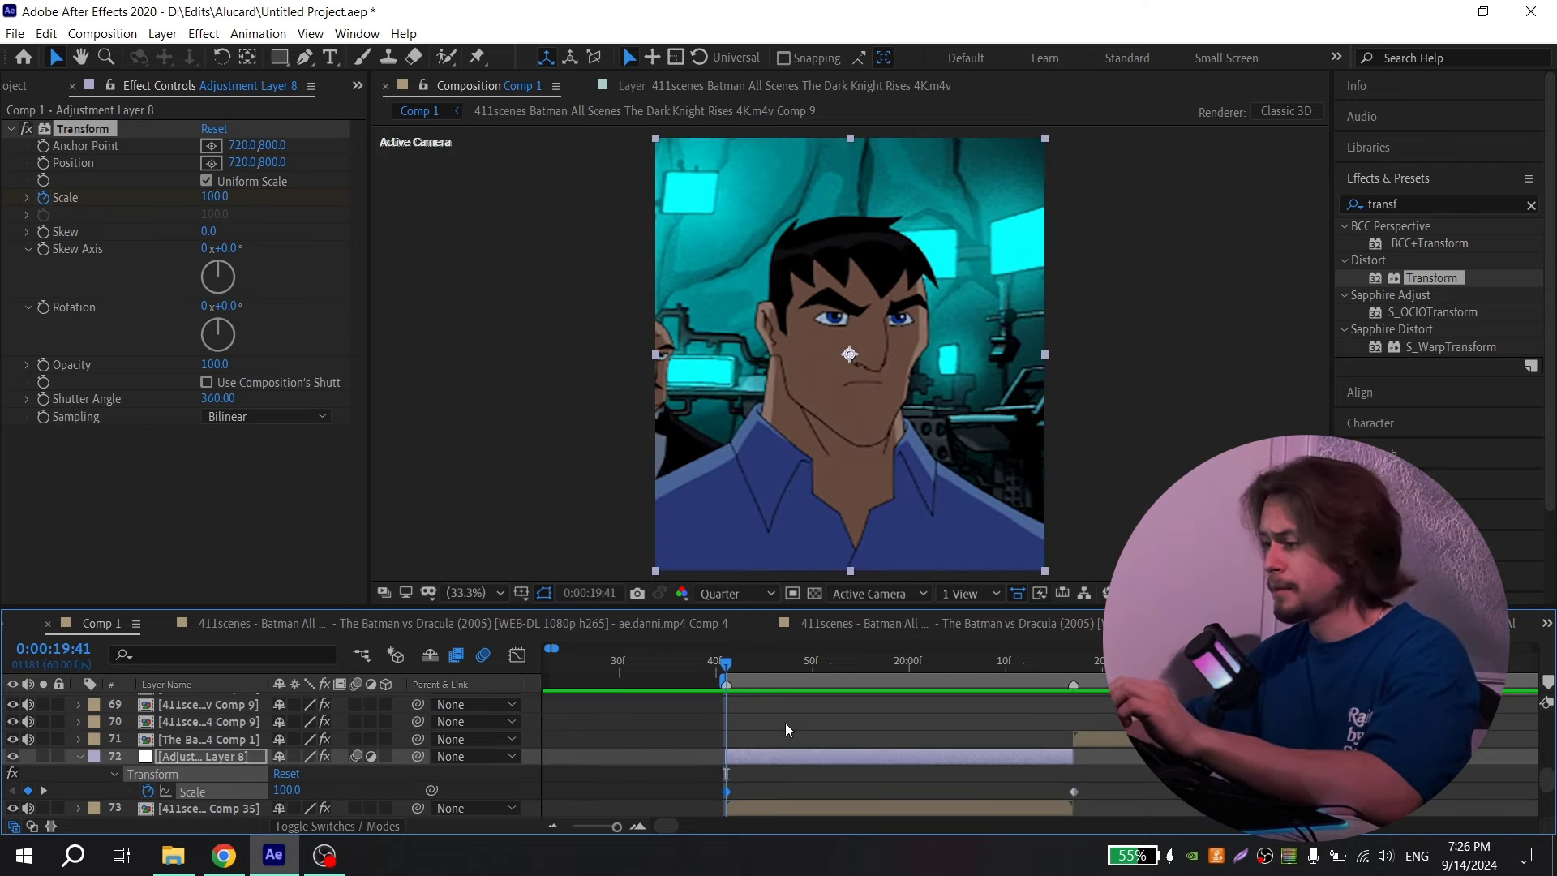
{"action": "scroll", "coordinate": [788, 723], "scroll_direction": "down", "scroll_amount": 1}
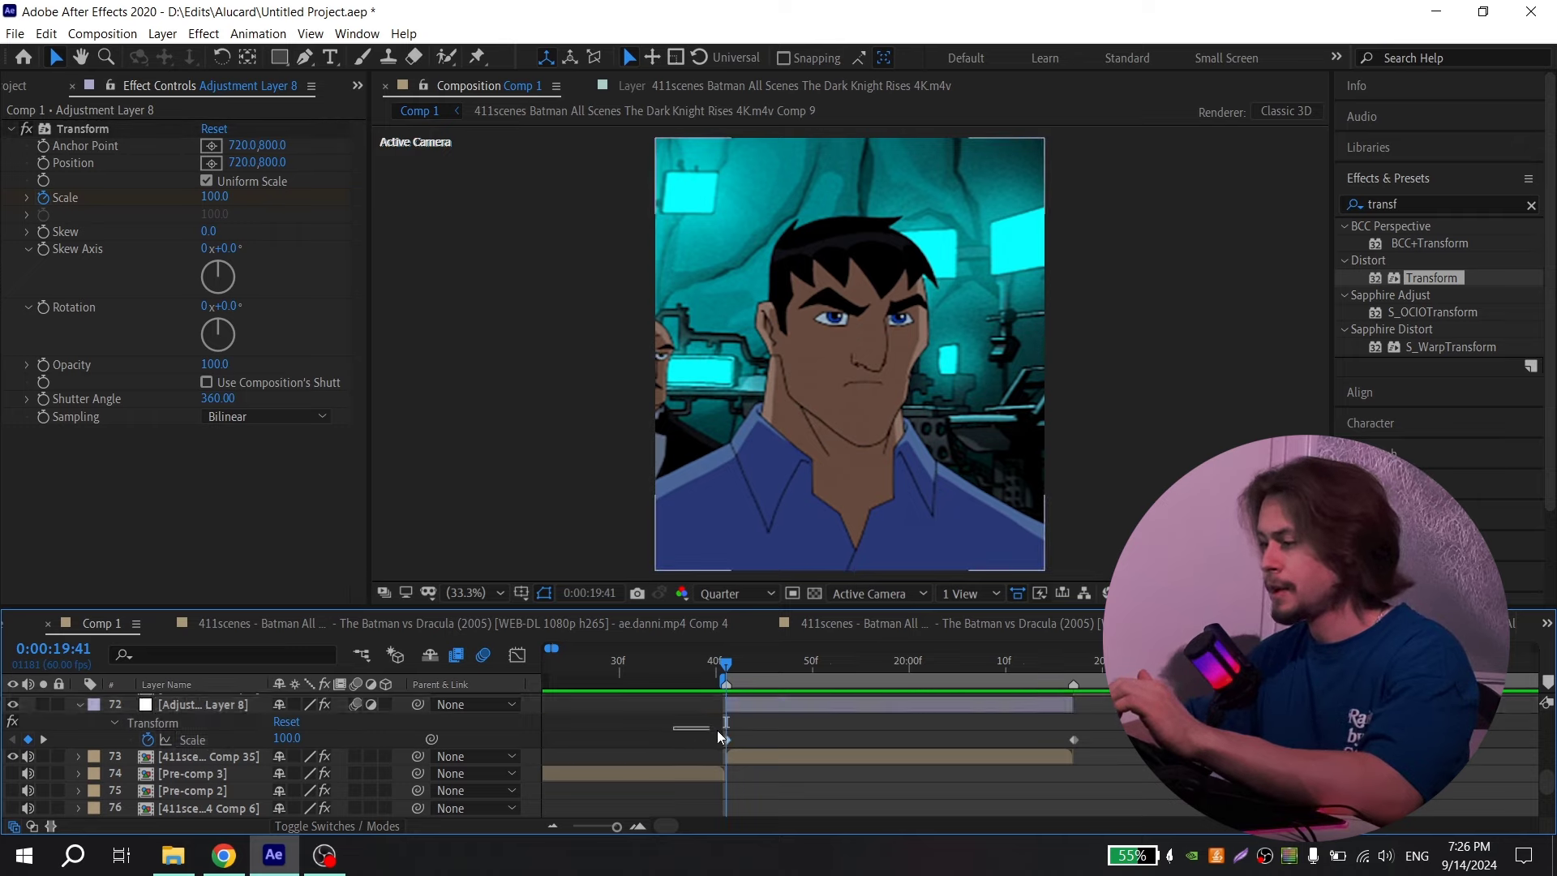
{"action": "left_click_drag", "start_coordinate": [716, 728], "coordinate": [1133, 745]}
{"action": "key", "text": "F9"}
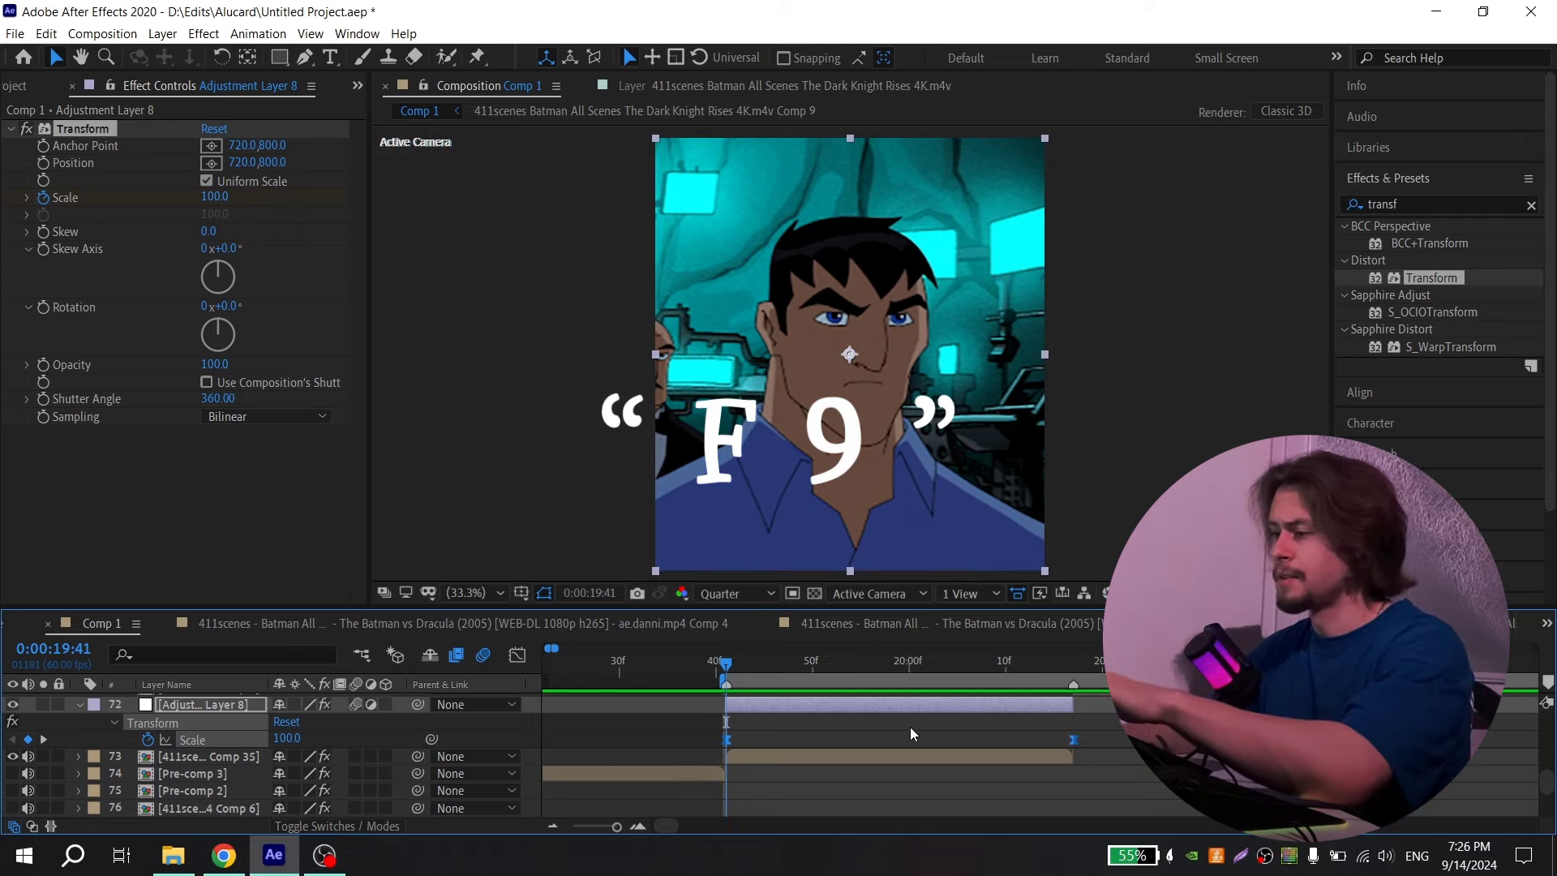
- Reshape the Scale value graph so the curve rises steeply at both keyframes and flattens out in the middle
{"action": "left_click", "coordinate": [524, 659]}
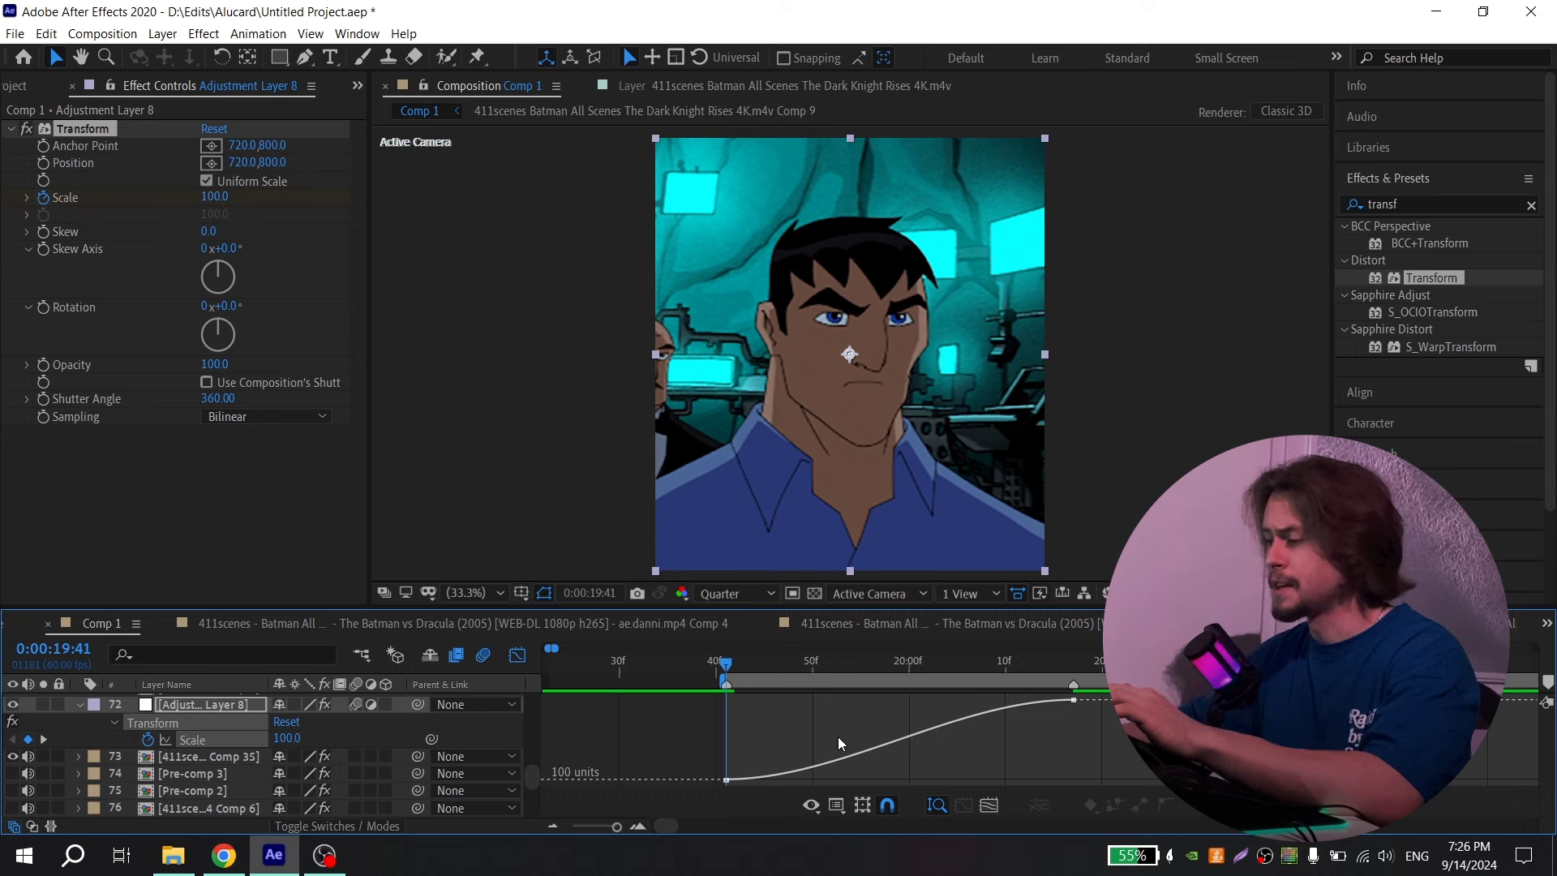
{"action": "left_click", "coordinate": [837, 806]}
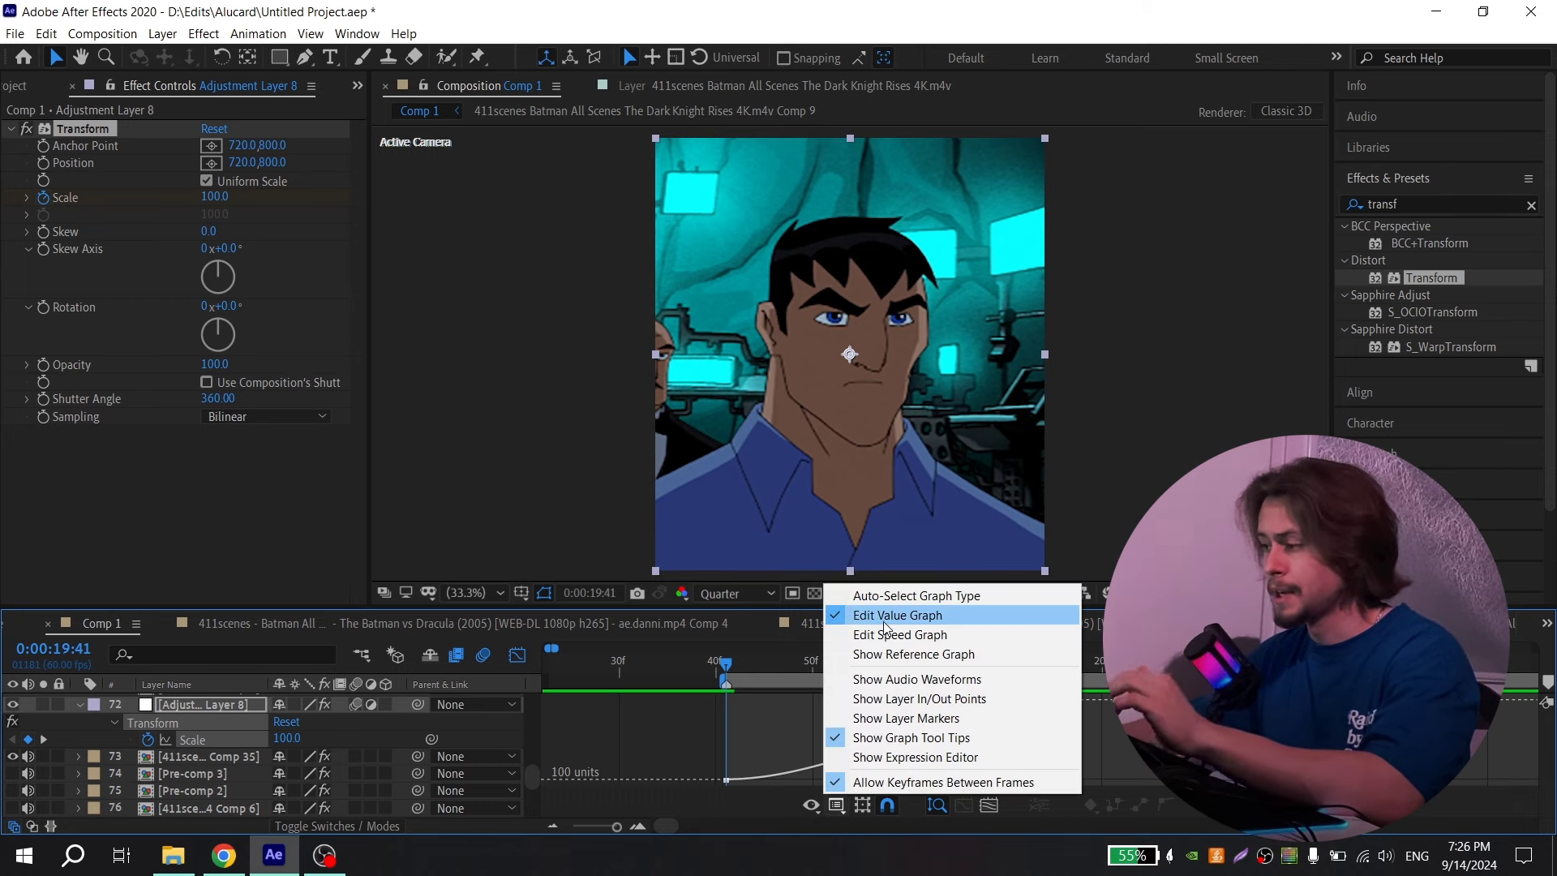
{"action": "left_click_drag", "start_coordinate": [753, 723], "coordinate": [679, 786]}
{"action": "left_click_drag", "start_coordinate": [841, 780], "coordinate": [764, 732]}
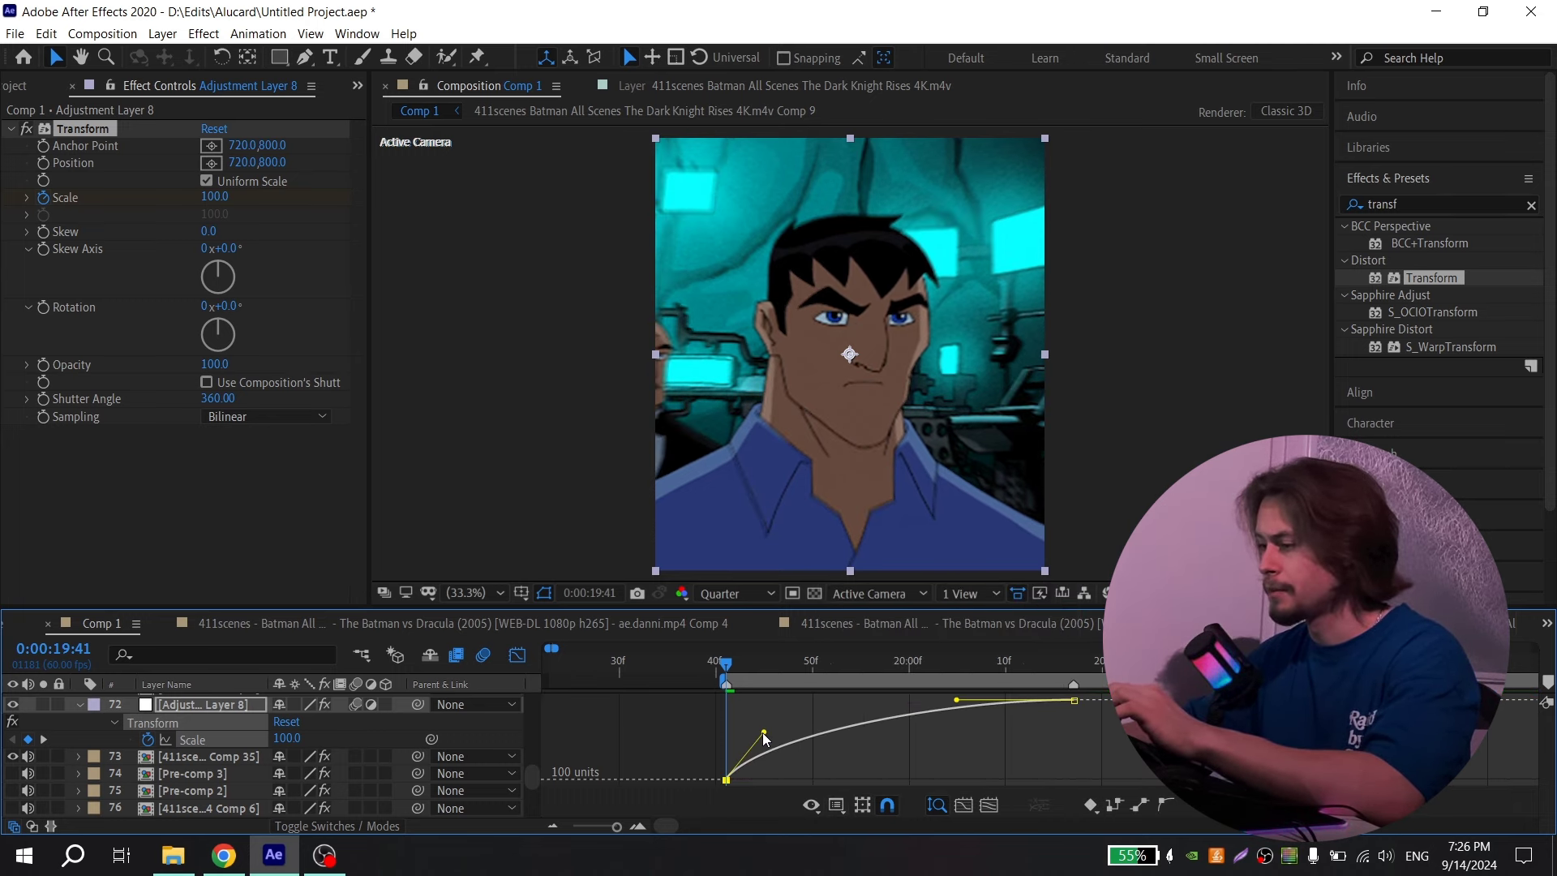
{"action": "left_click_drag", "start_coordinate": [958, 700], "coordinate": [1038, 746]}
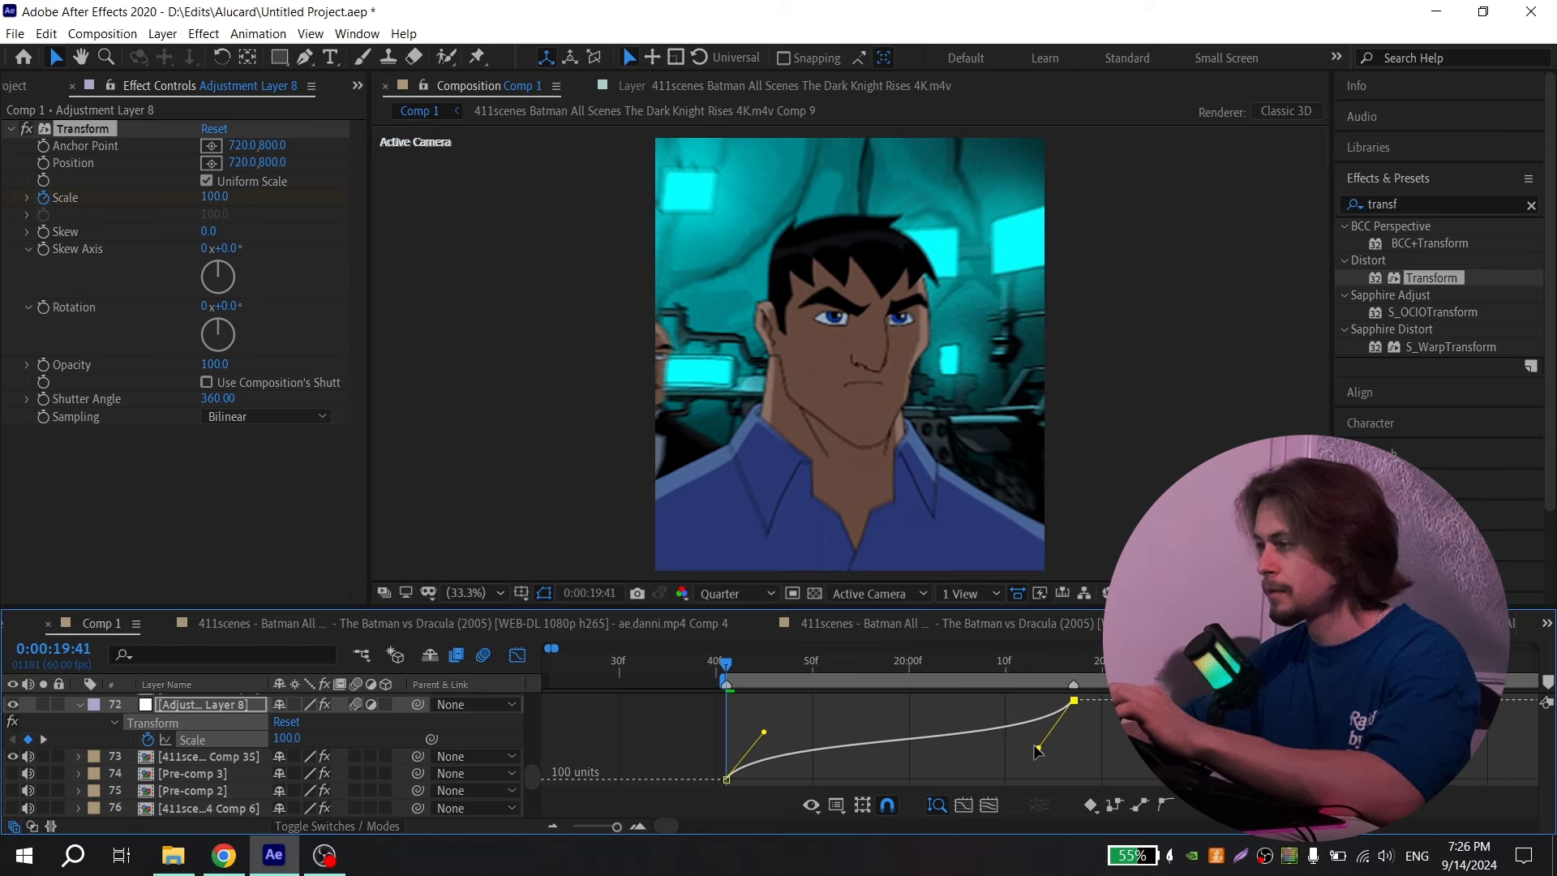
- Preview the eased zoom on the clip, close the graph editor and return to the layer bars
{"action": "key", "text": "space"}
{"action": "key", "text": "space"}
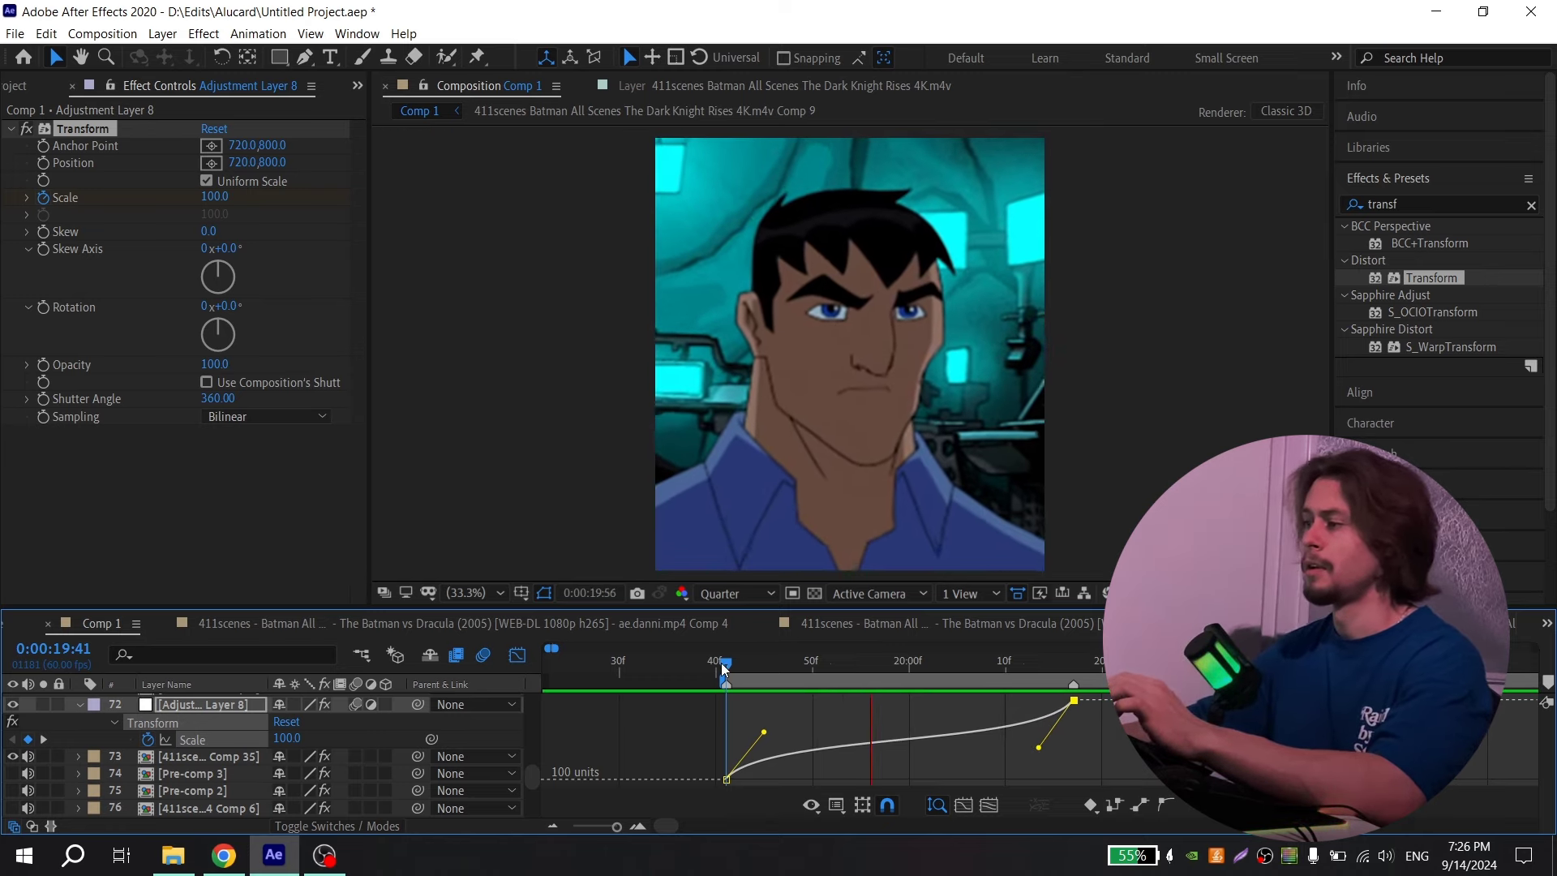
{"action": "key", "text": "space"}
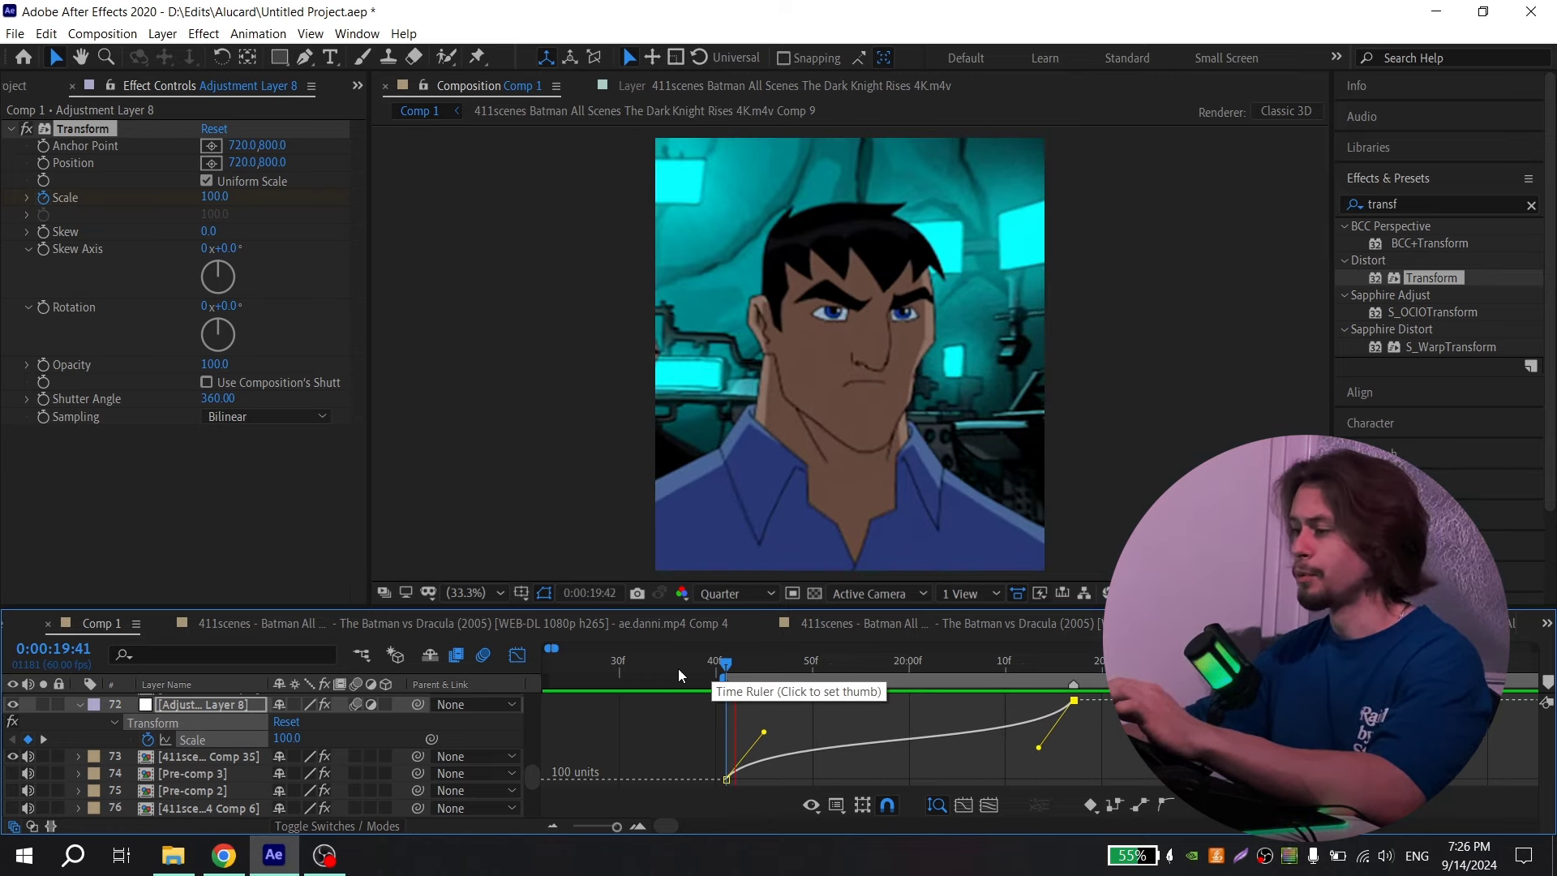
{"action": "left_click", "coordinate": [519, 655]}
{"action": "scroll", "coordinate": [973, 758], "scroll_direction": "up", "scroll_amount": 2, "text": "alt"}
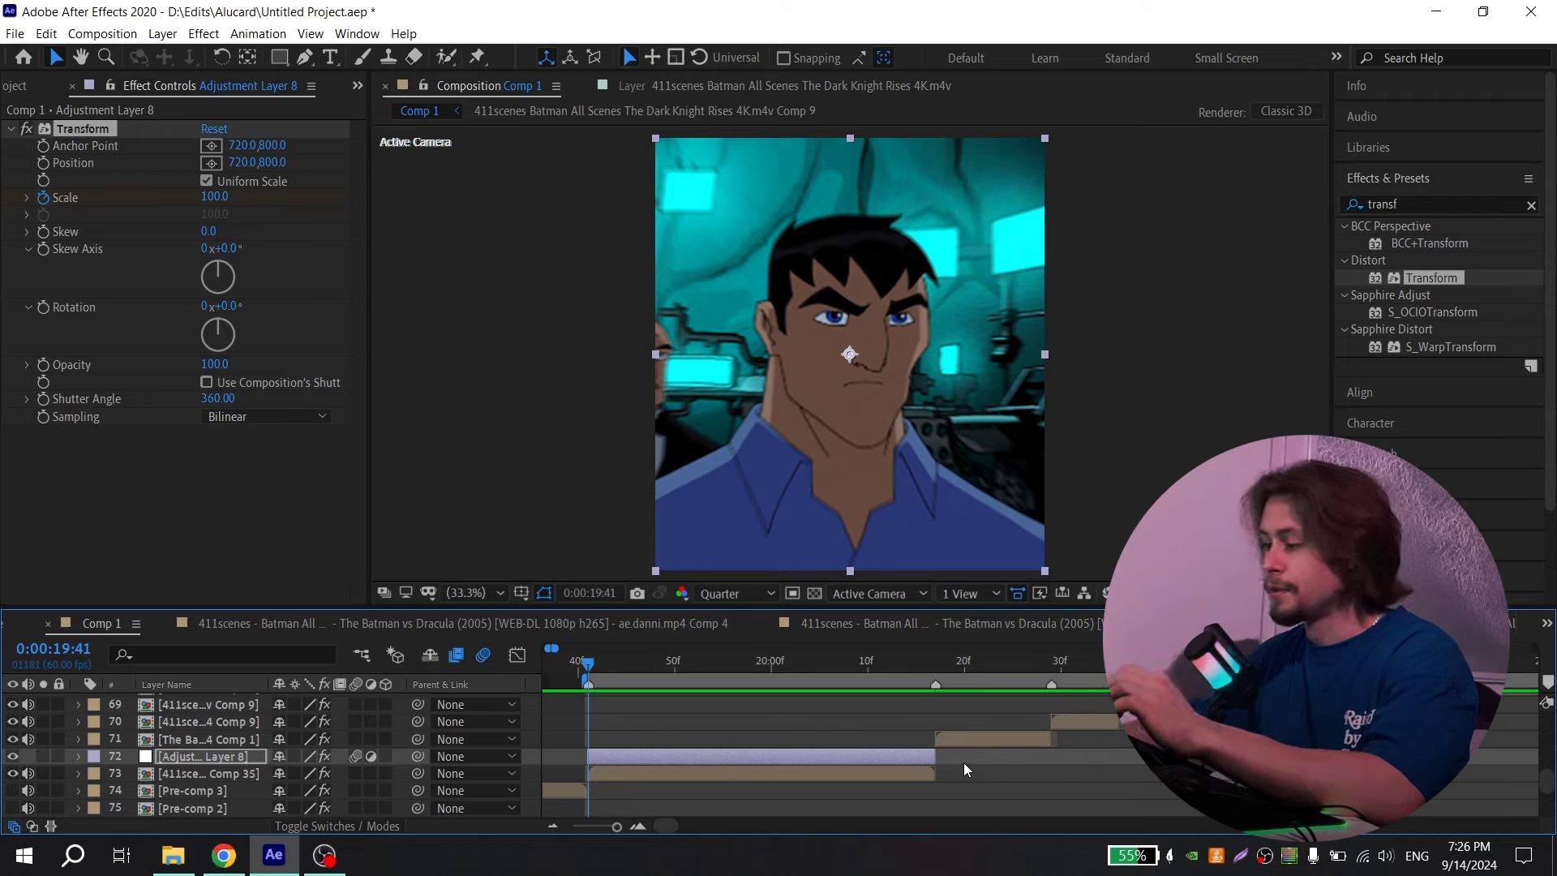
- Duplicate the zoom adjustment layer above The Batman clip on layer 71 and fit the copy to that clip's length
{"action": "left_click", "coordinate": [760, 756]}
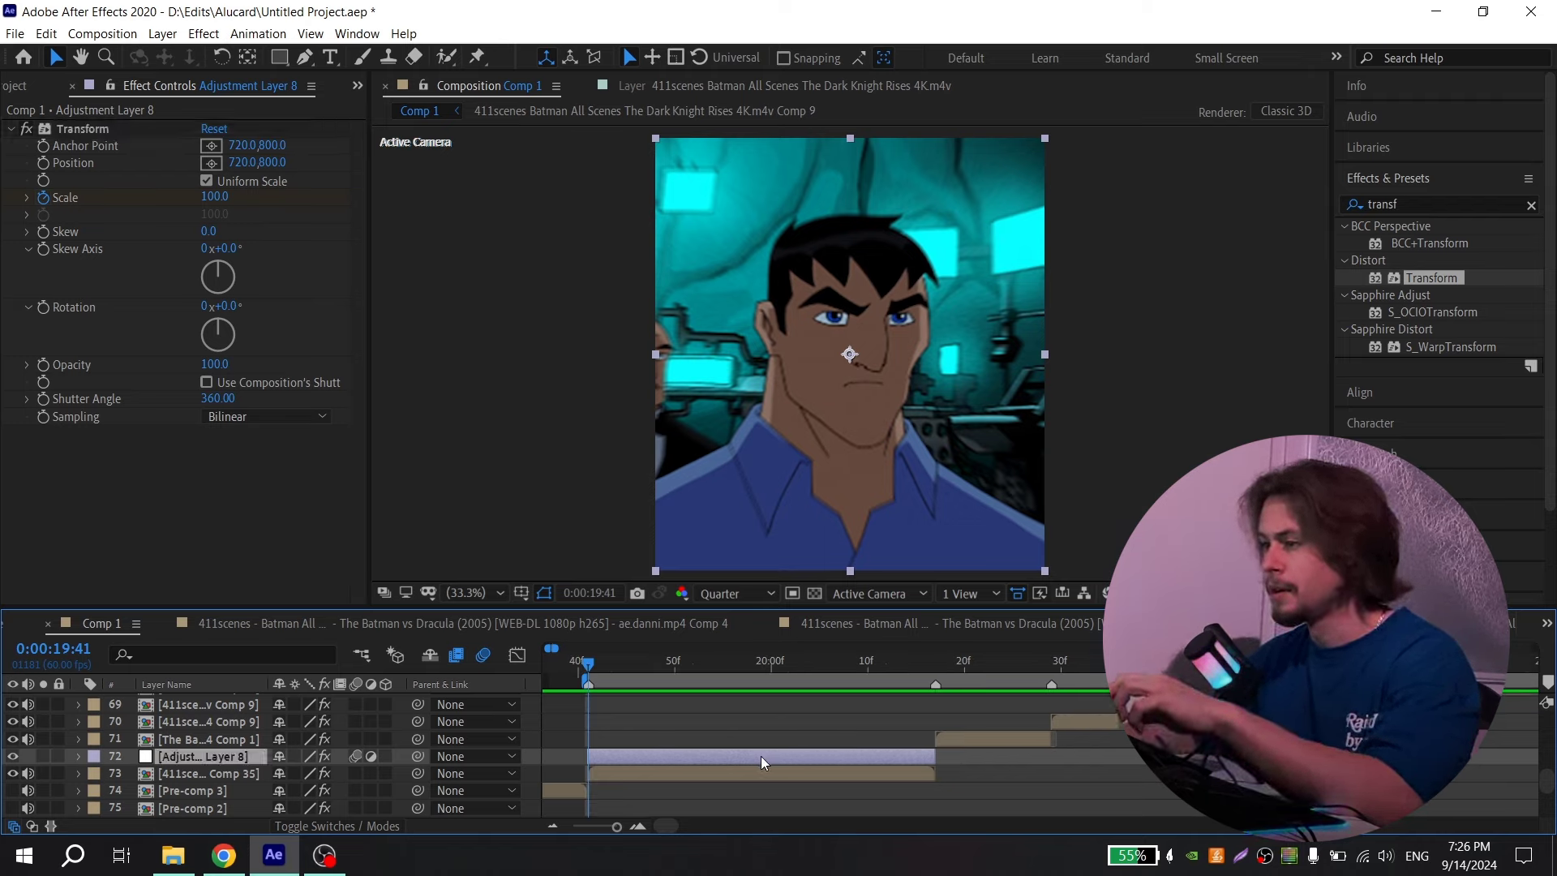
{"action": "key", "text": "ctrl+c"}
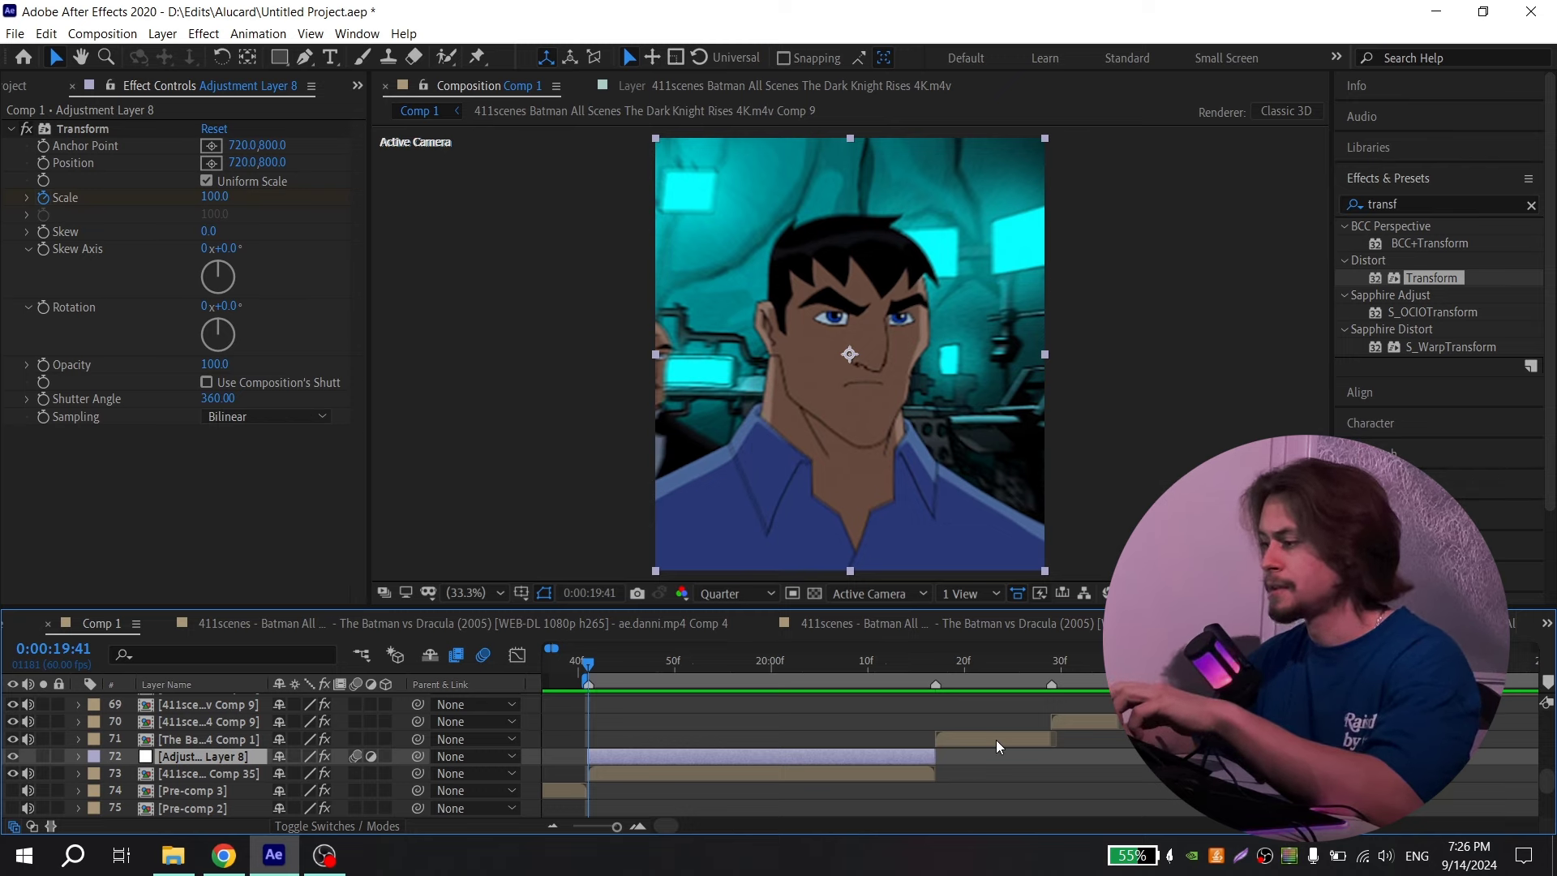
{"action": "left_click", "coordinate": [950, 741]}
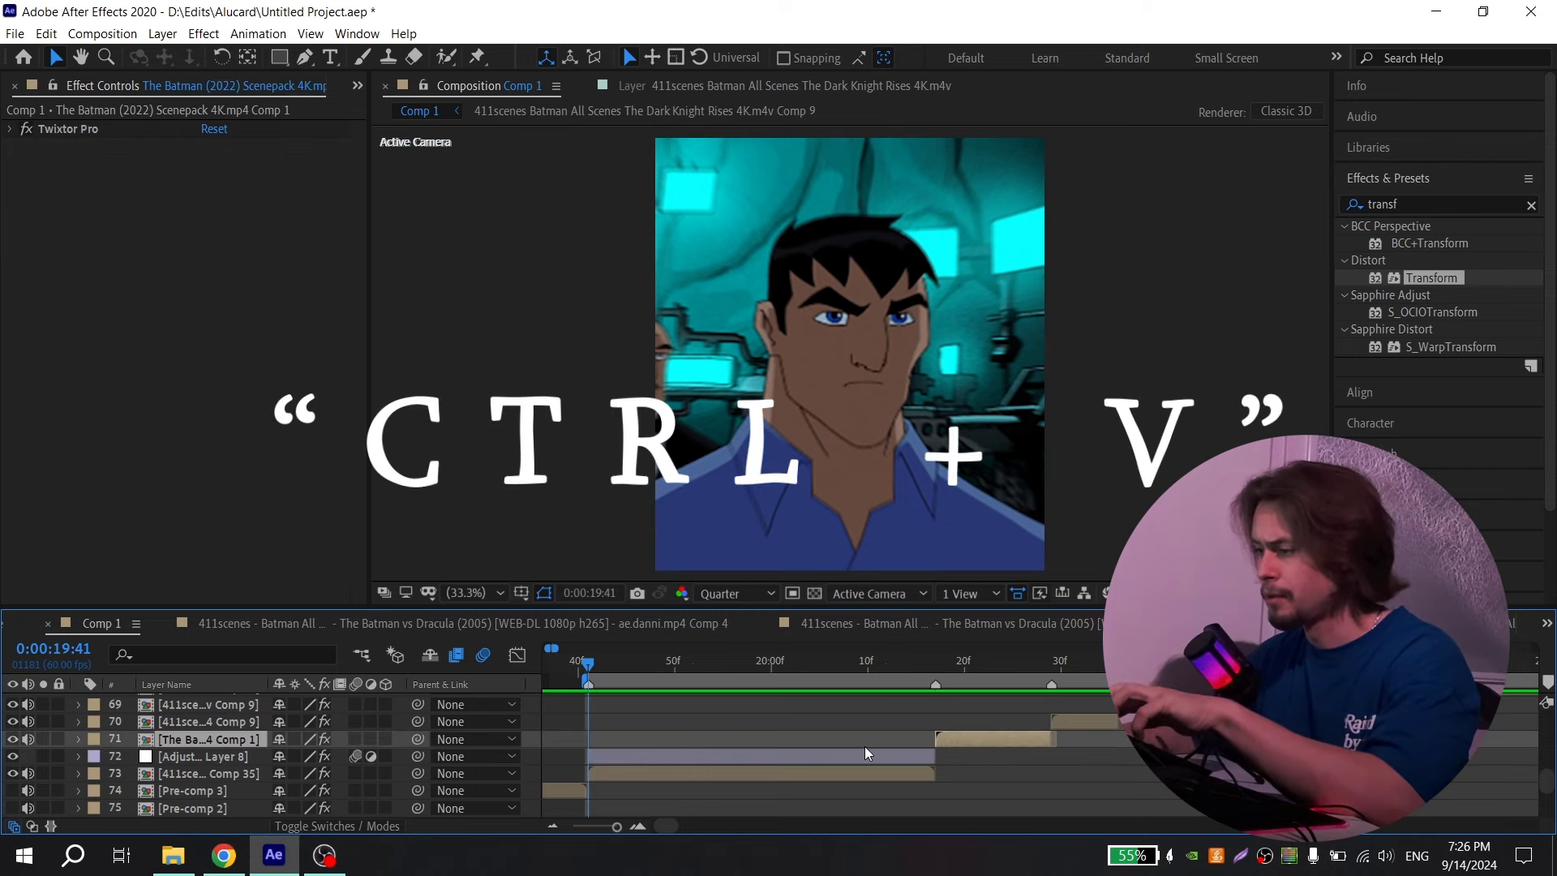
{"action": "key", "text": "ctrl+v"}
{"action": "left_click_drag", "start_coordinate": [647, 740], "coordinate": [979, 739]}
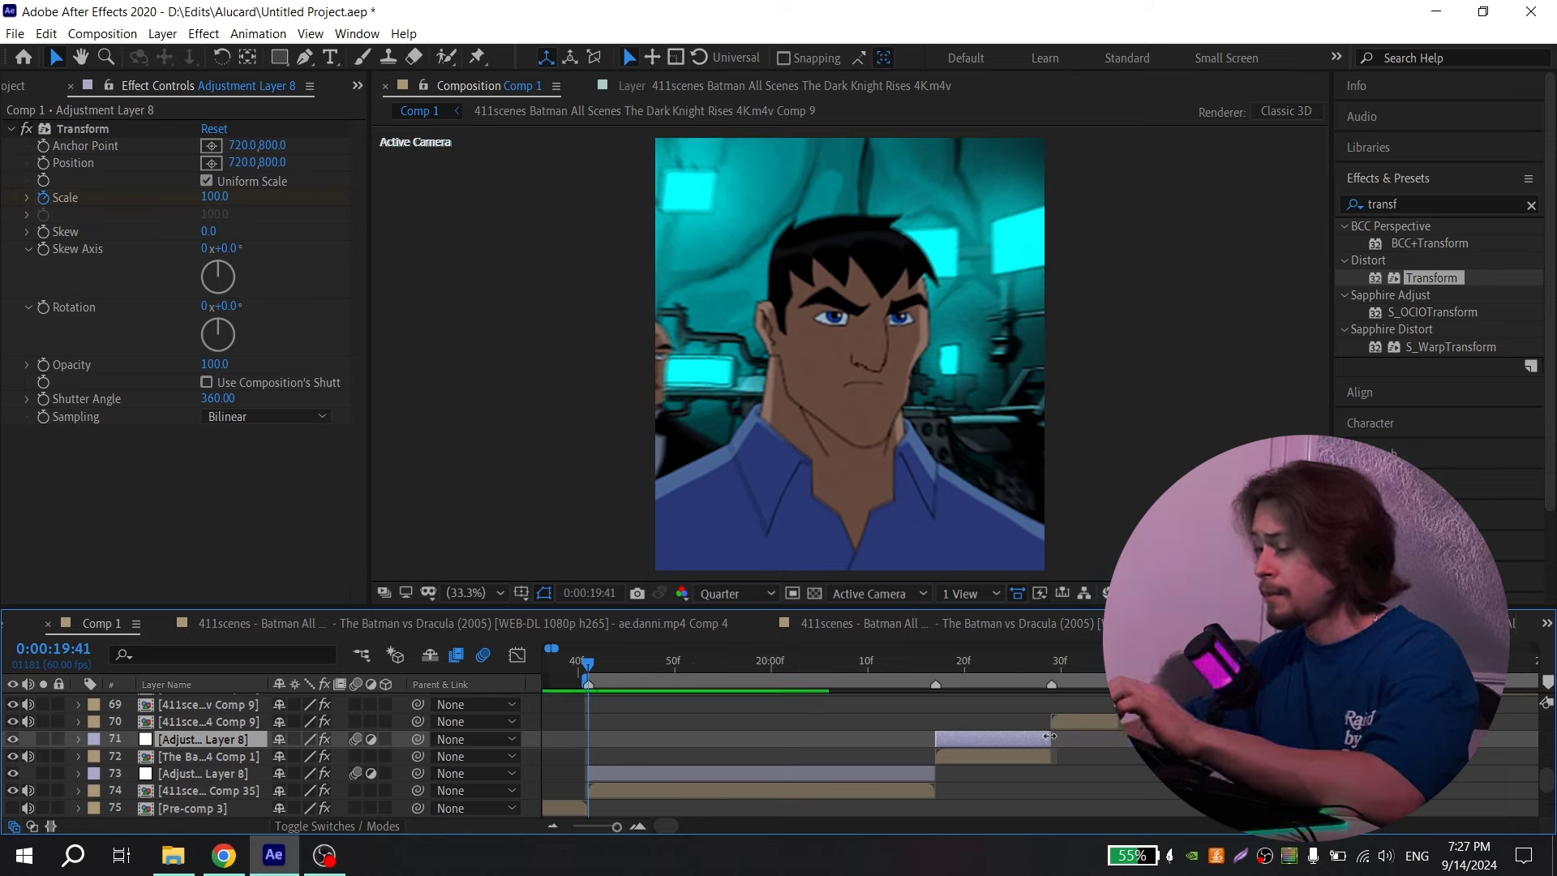
- Align the copied adjustment layer's two Scale keyframes with the start and end of The Batman clip and go to its first frame
{"action": "key", "text": "u"}
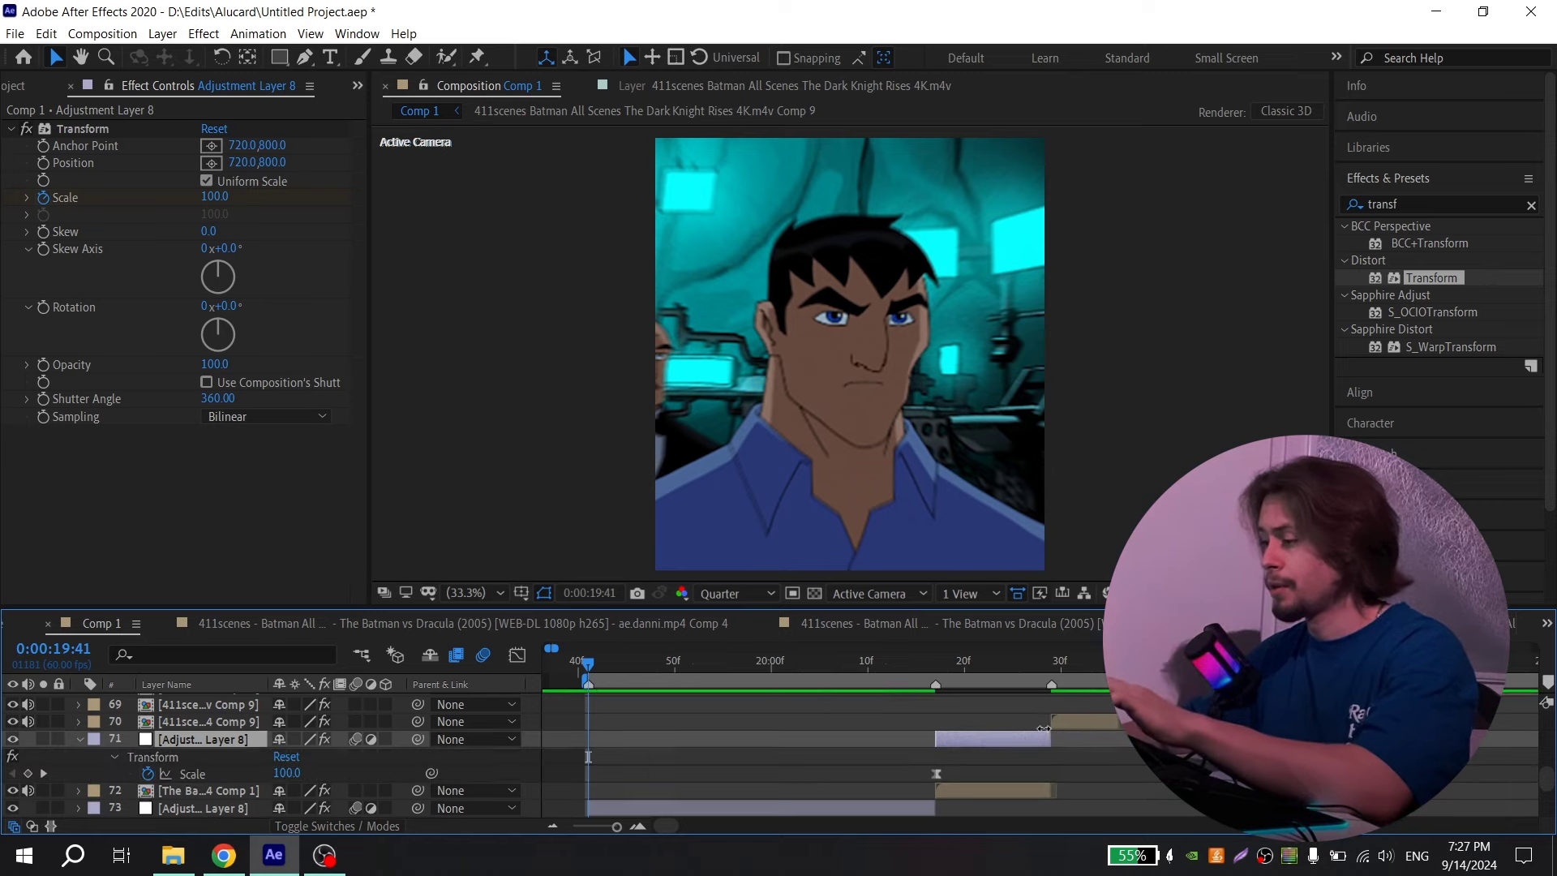
{"action": "left_click", "coordinate": [937, 772]}
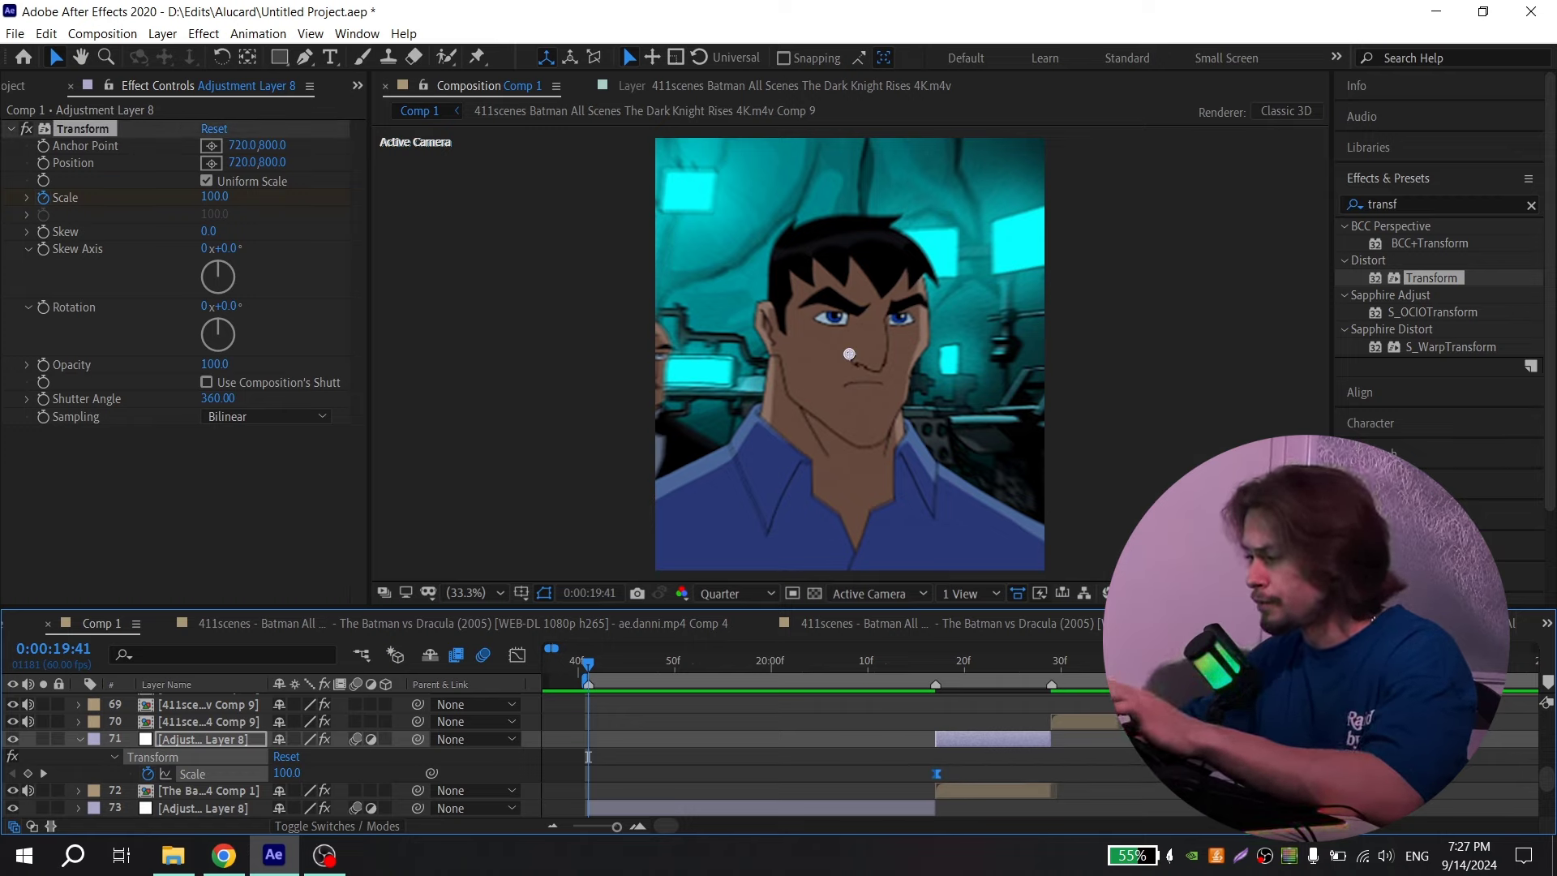
{"action": "left_click", "coordinate": [938, 668]}
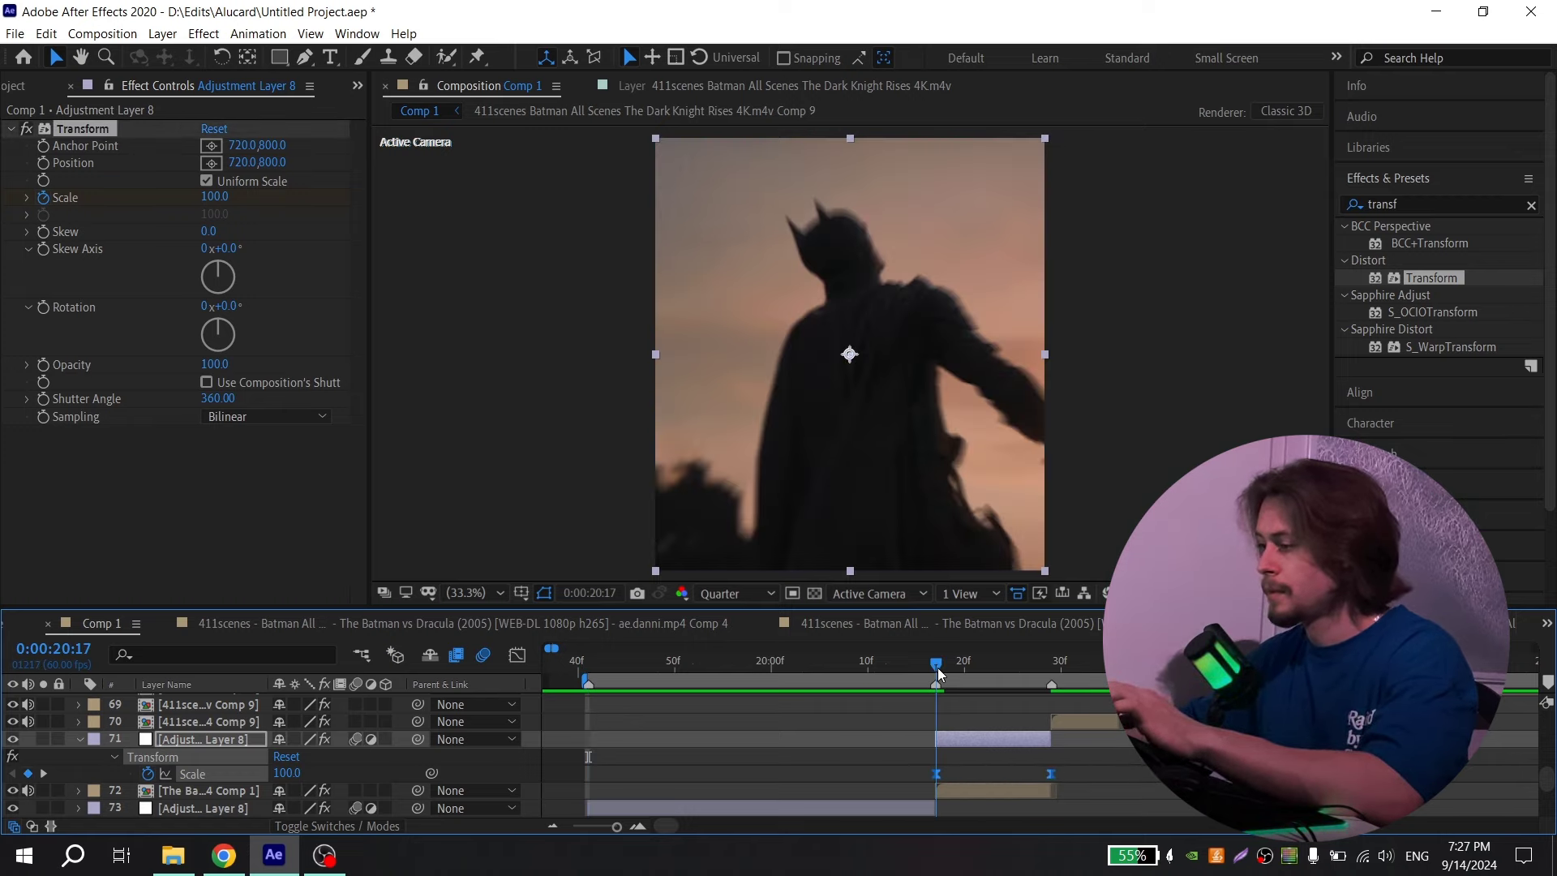
{"action": "key", "text": "space"}
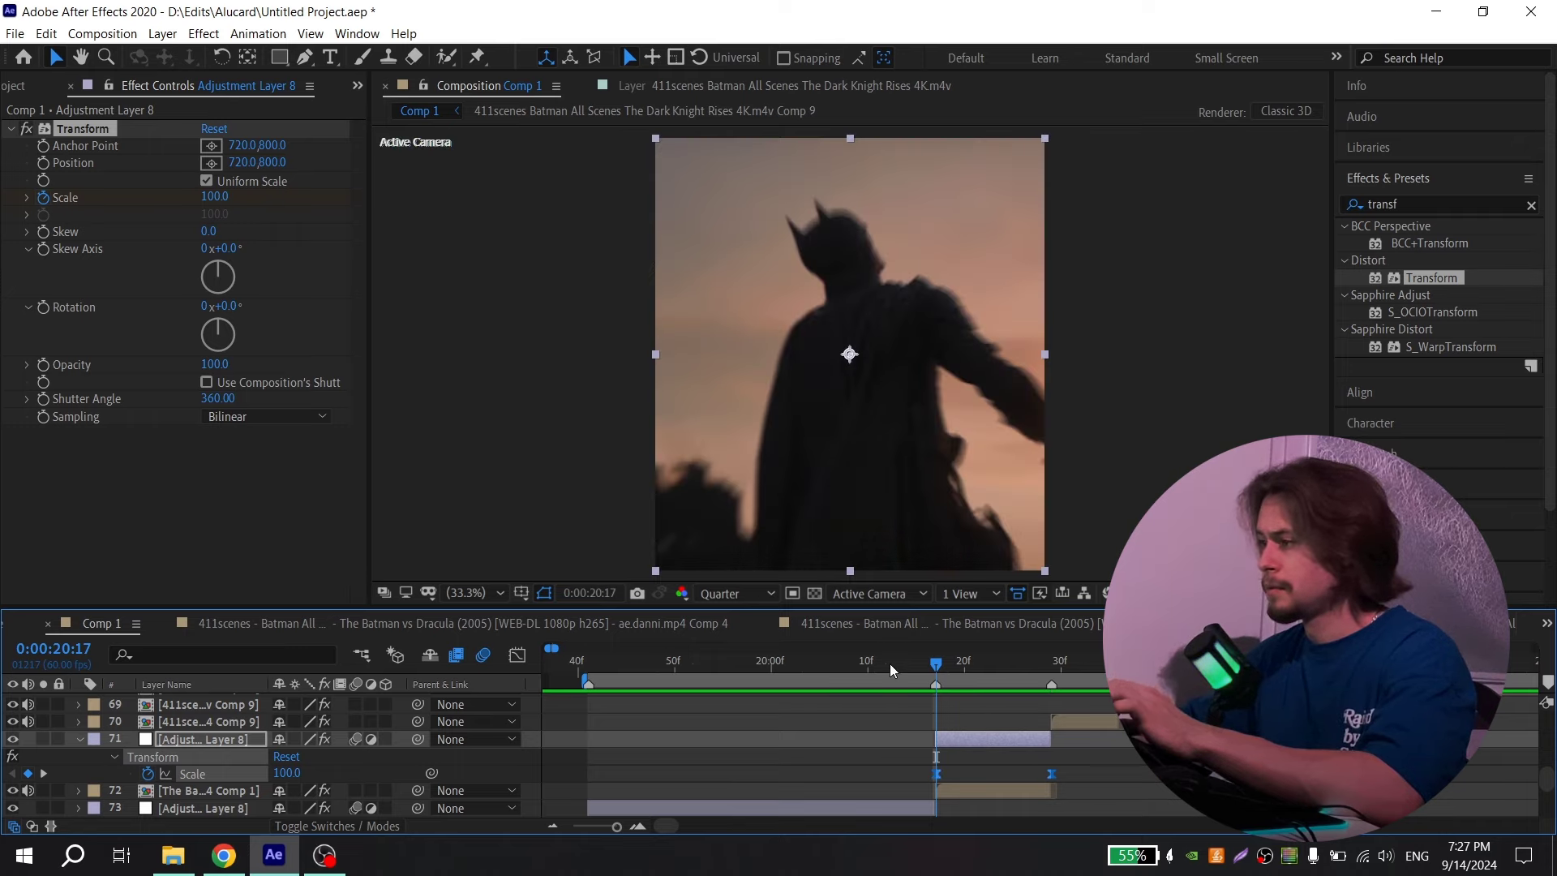
- Try pulling the last Scale keyframe back to the end of The Batman clip and inspect its value graph
{"action": "scroll", "coordinate": [843, 744], "scroll_direction": "right", "scroll_amount": 2}
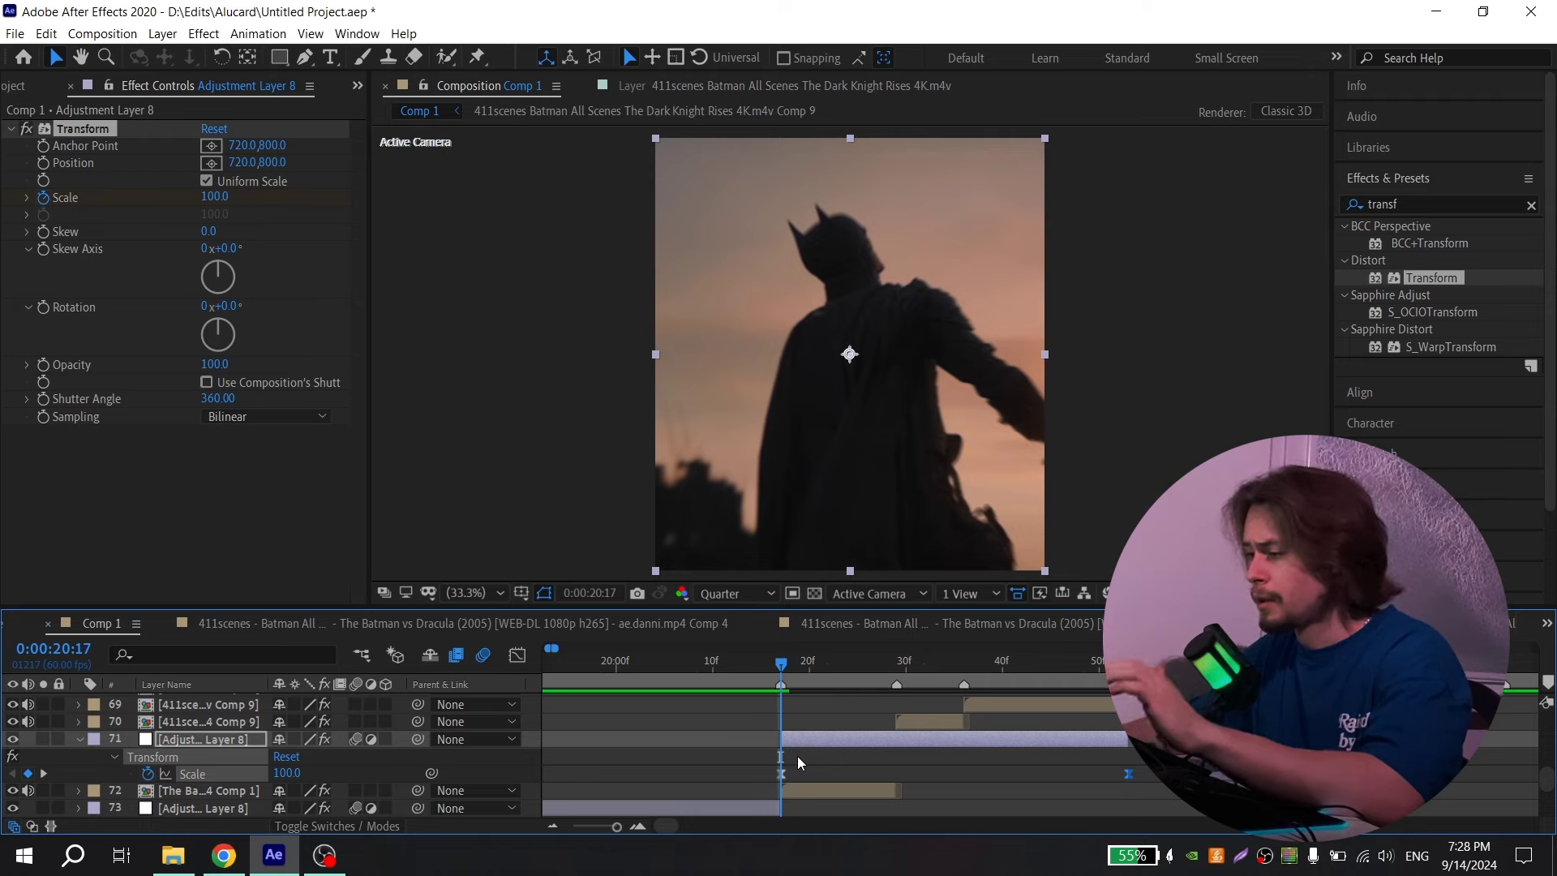
{"action": "left_click", "coordinate": [770, 777]}
{"action": "left_click_drag", "start_coordinate": [1128, 776], "coordinate": [910, 777]}
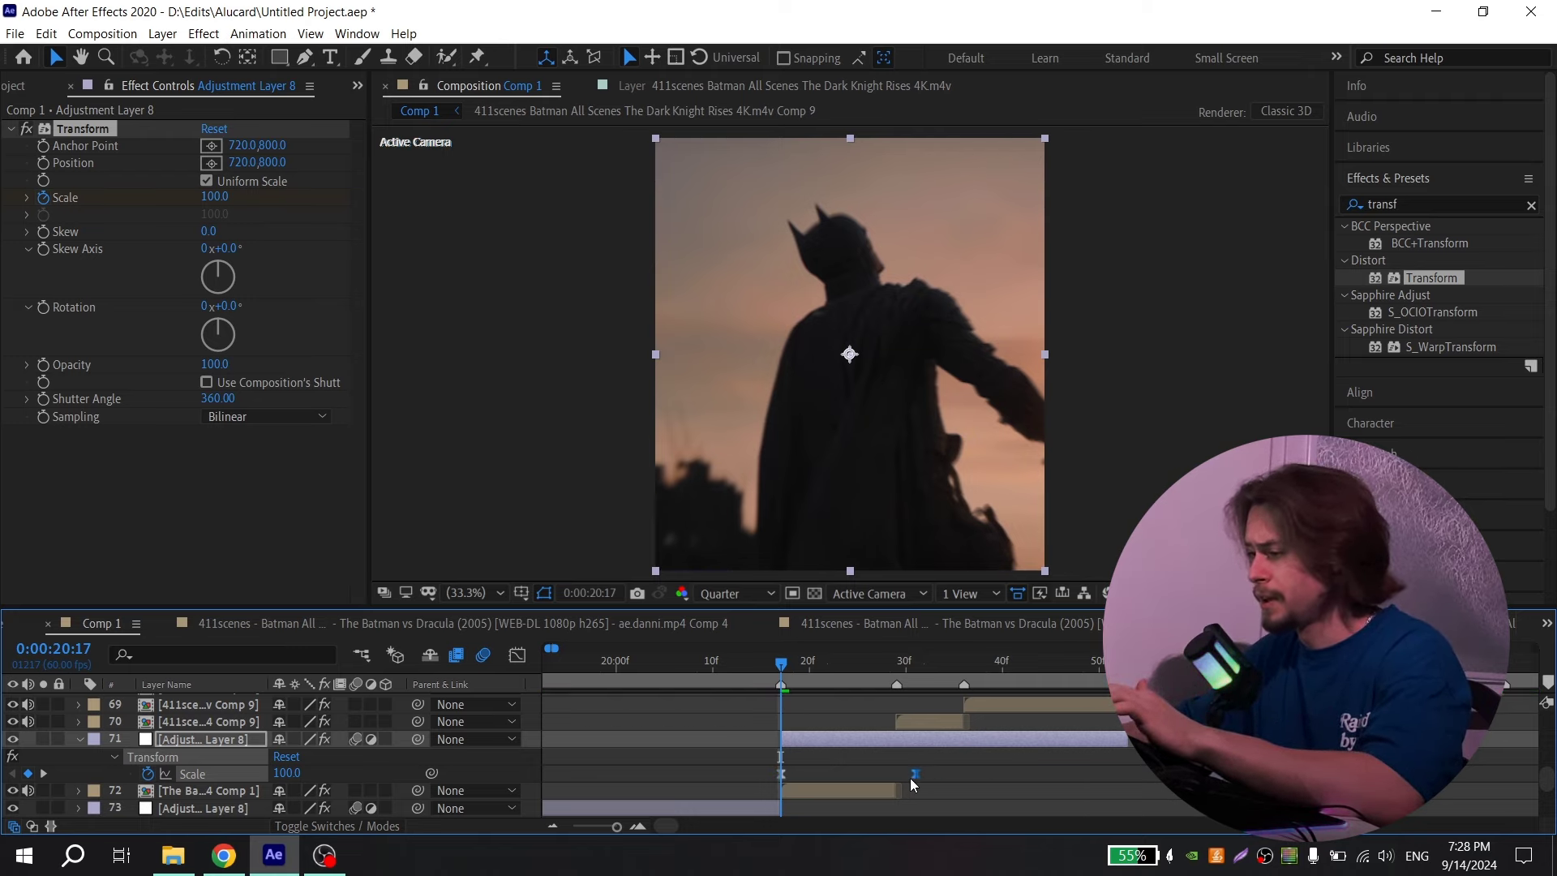
{"action": "left_click_drag", "start_coordinate": [736, 727], "coordinate": [914, 792]}
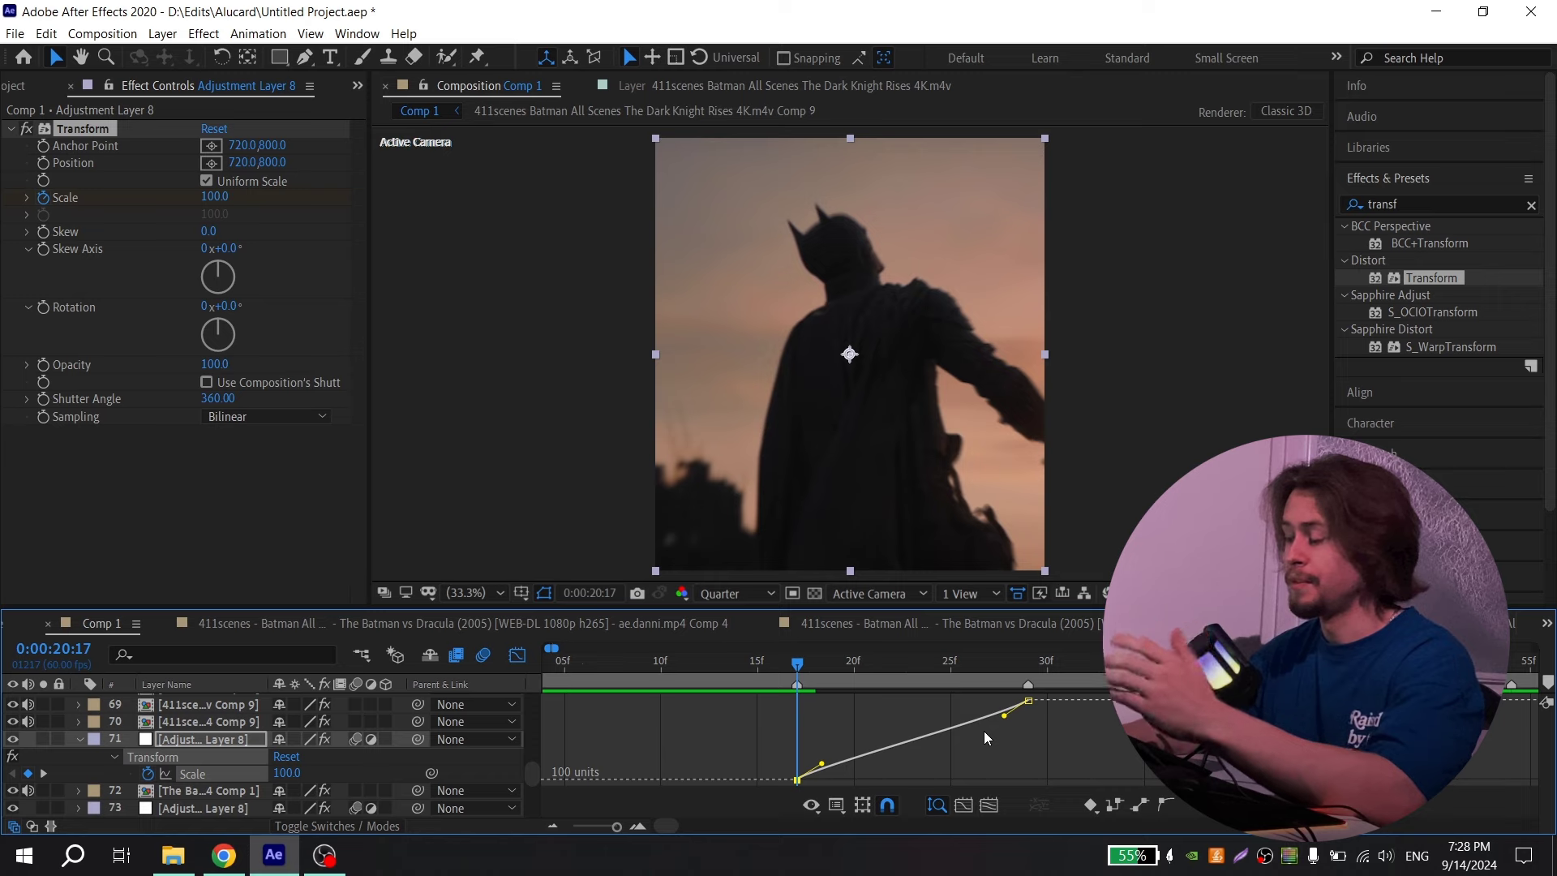
{"action": "key", "text": "shift+F3"}
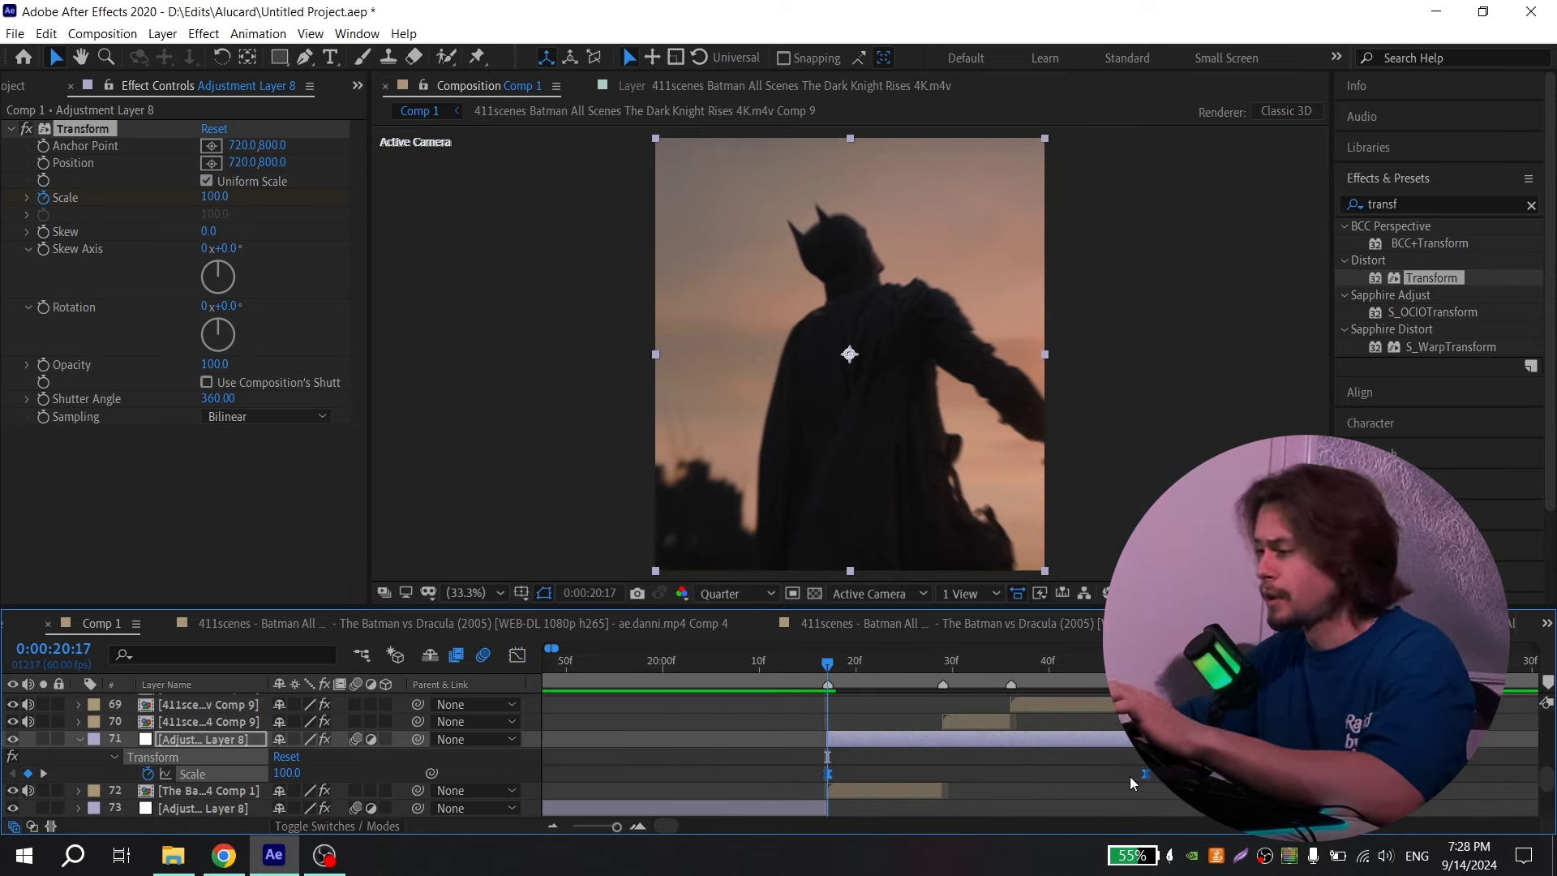
{"action": "key", "text": "shift+F3"}
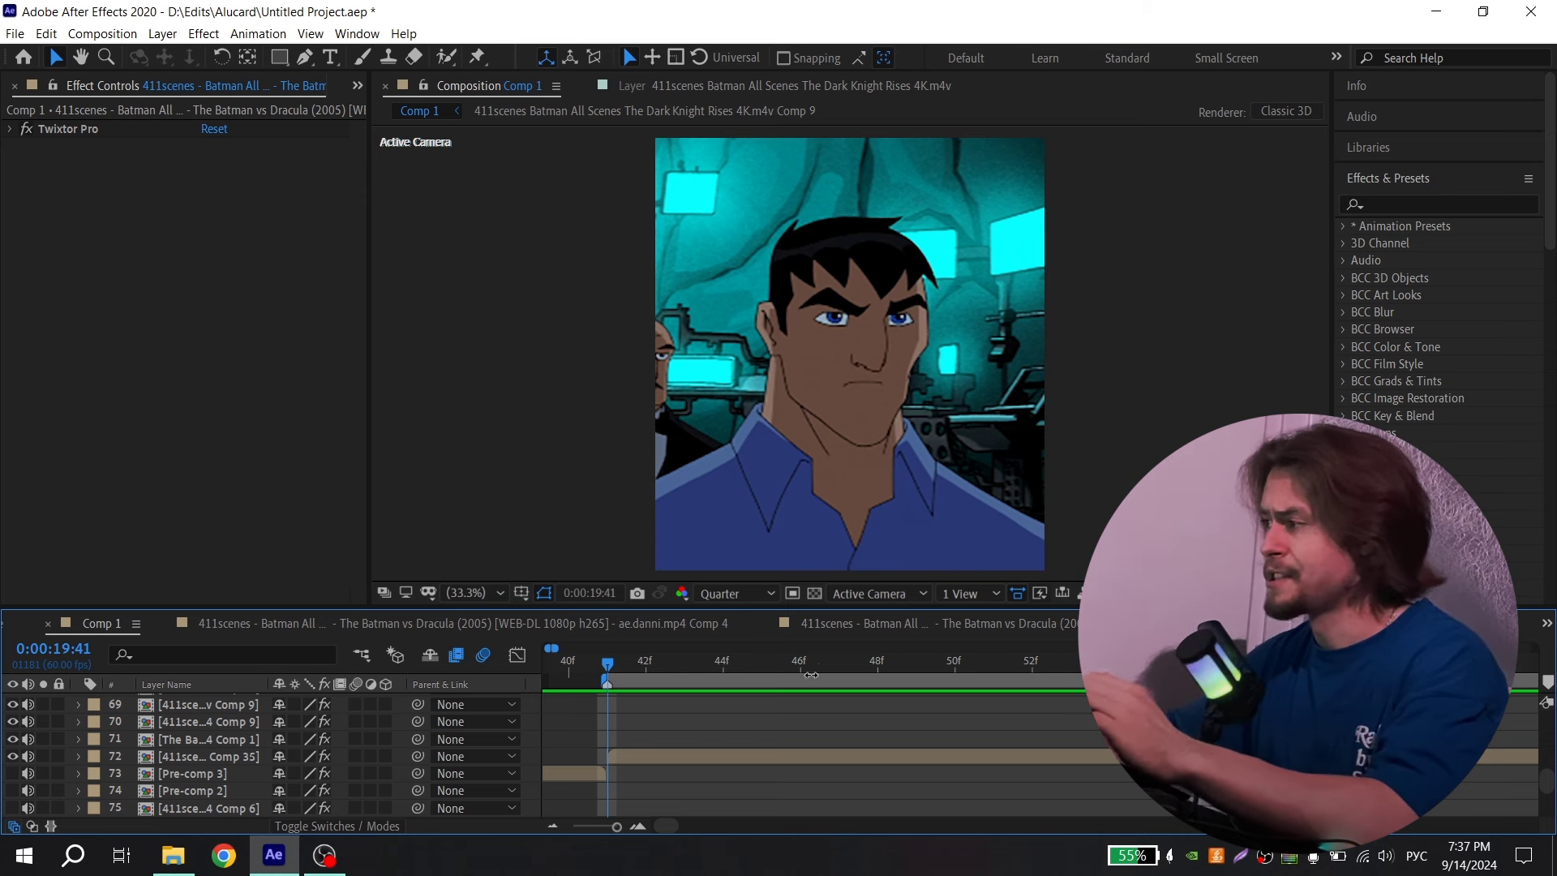
- Find the S_BlurMoCurves effect and apply it to the animated Batman clip on layer 72
{"action": "left_click", "coordinate": [1386, 201]}
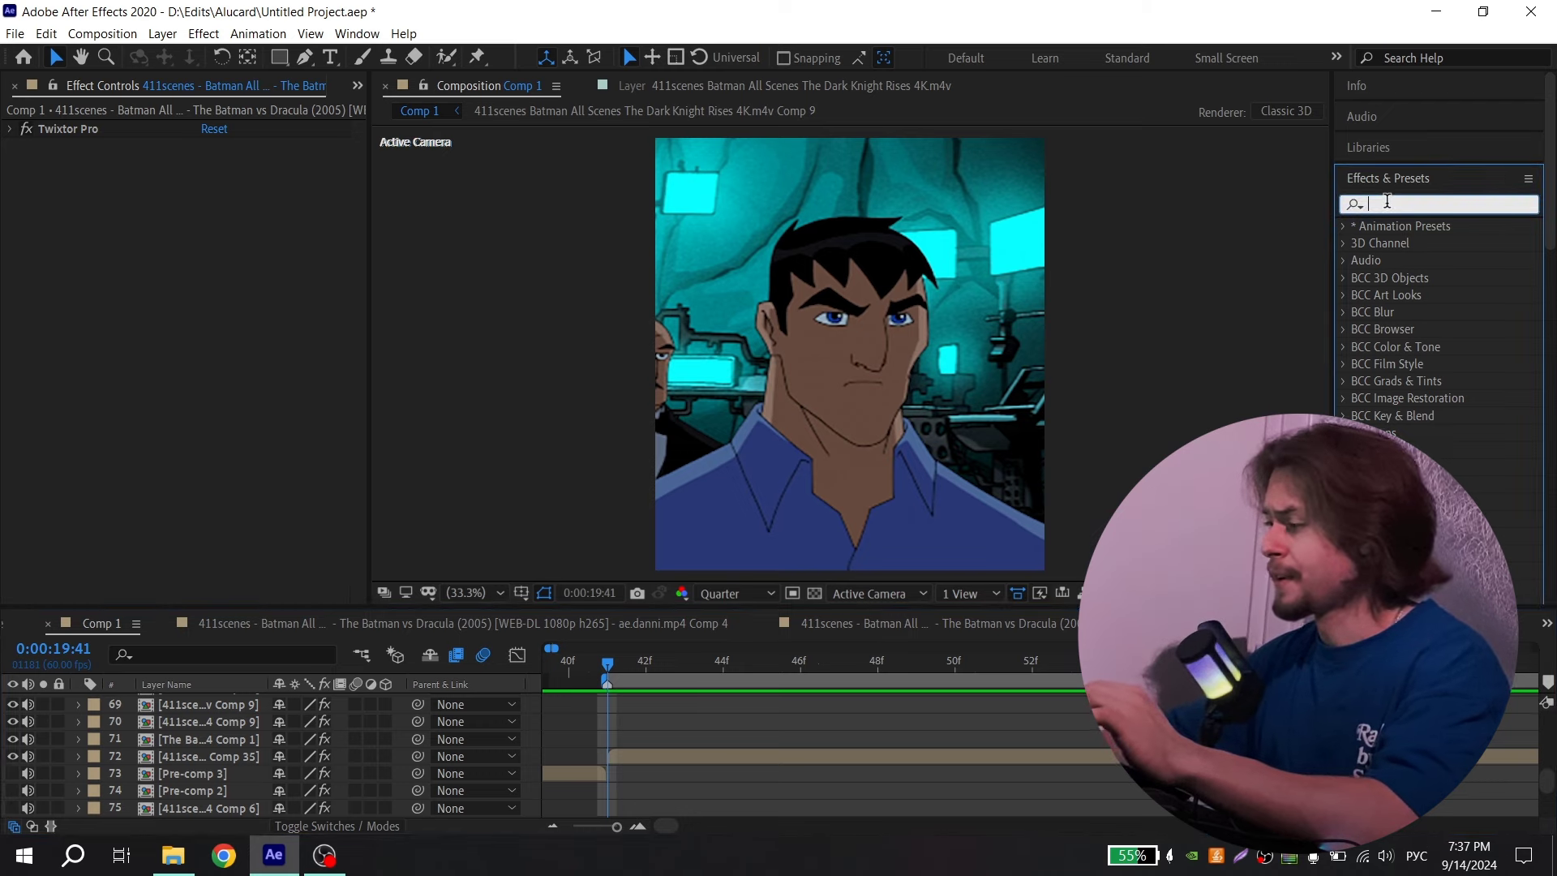
{"action": "type", "text": "s_blurmo"}
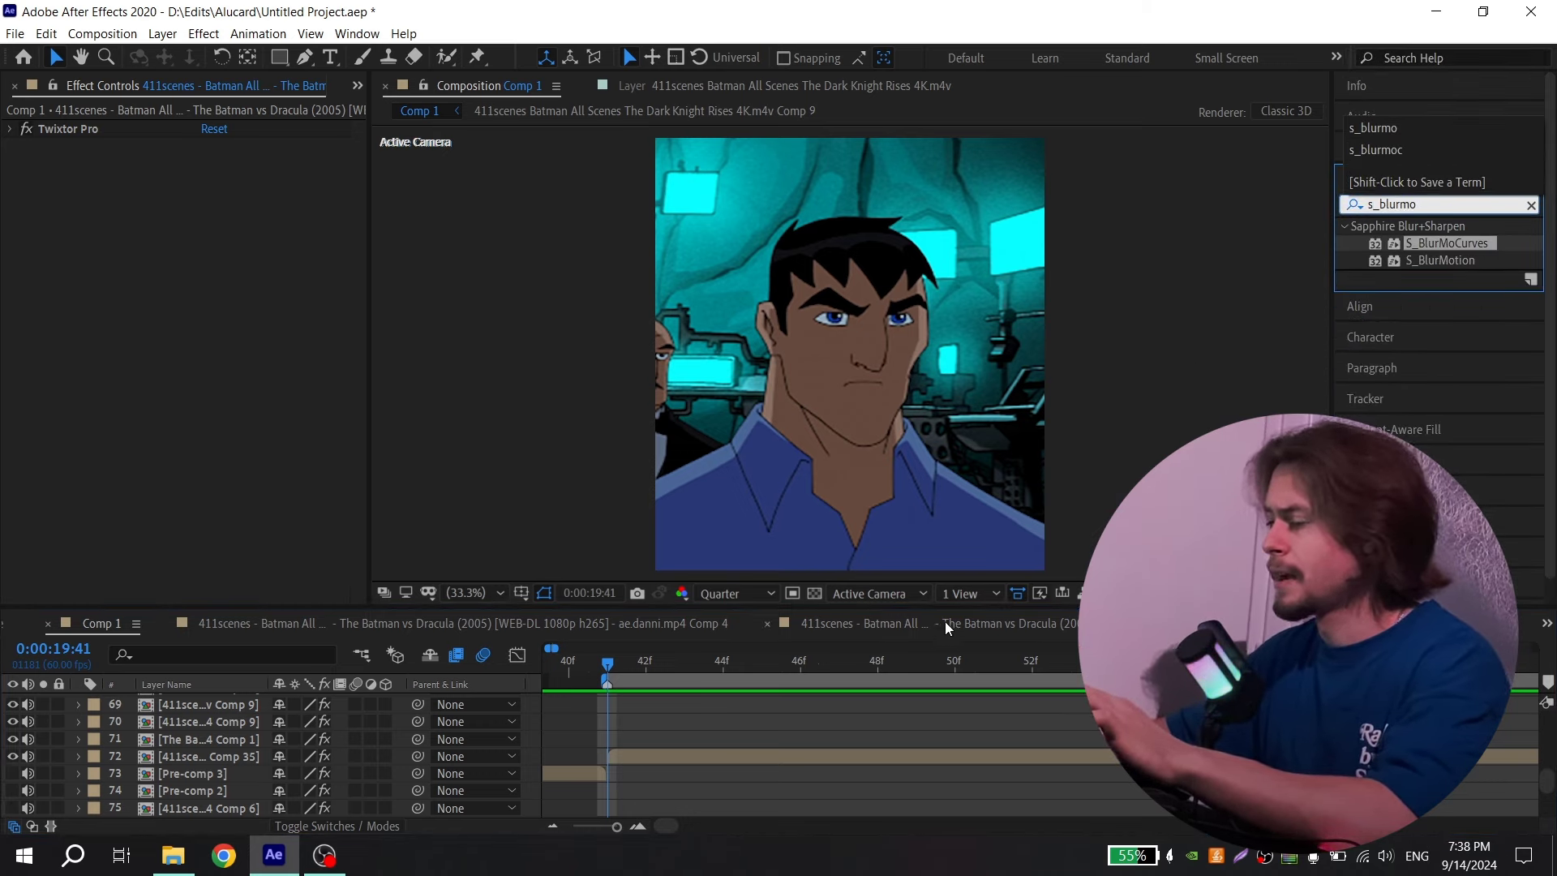
{"action": "left_click_drag", "start_coordinate": [1476, 247], "coordinate": [622, 755]}
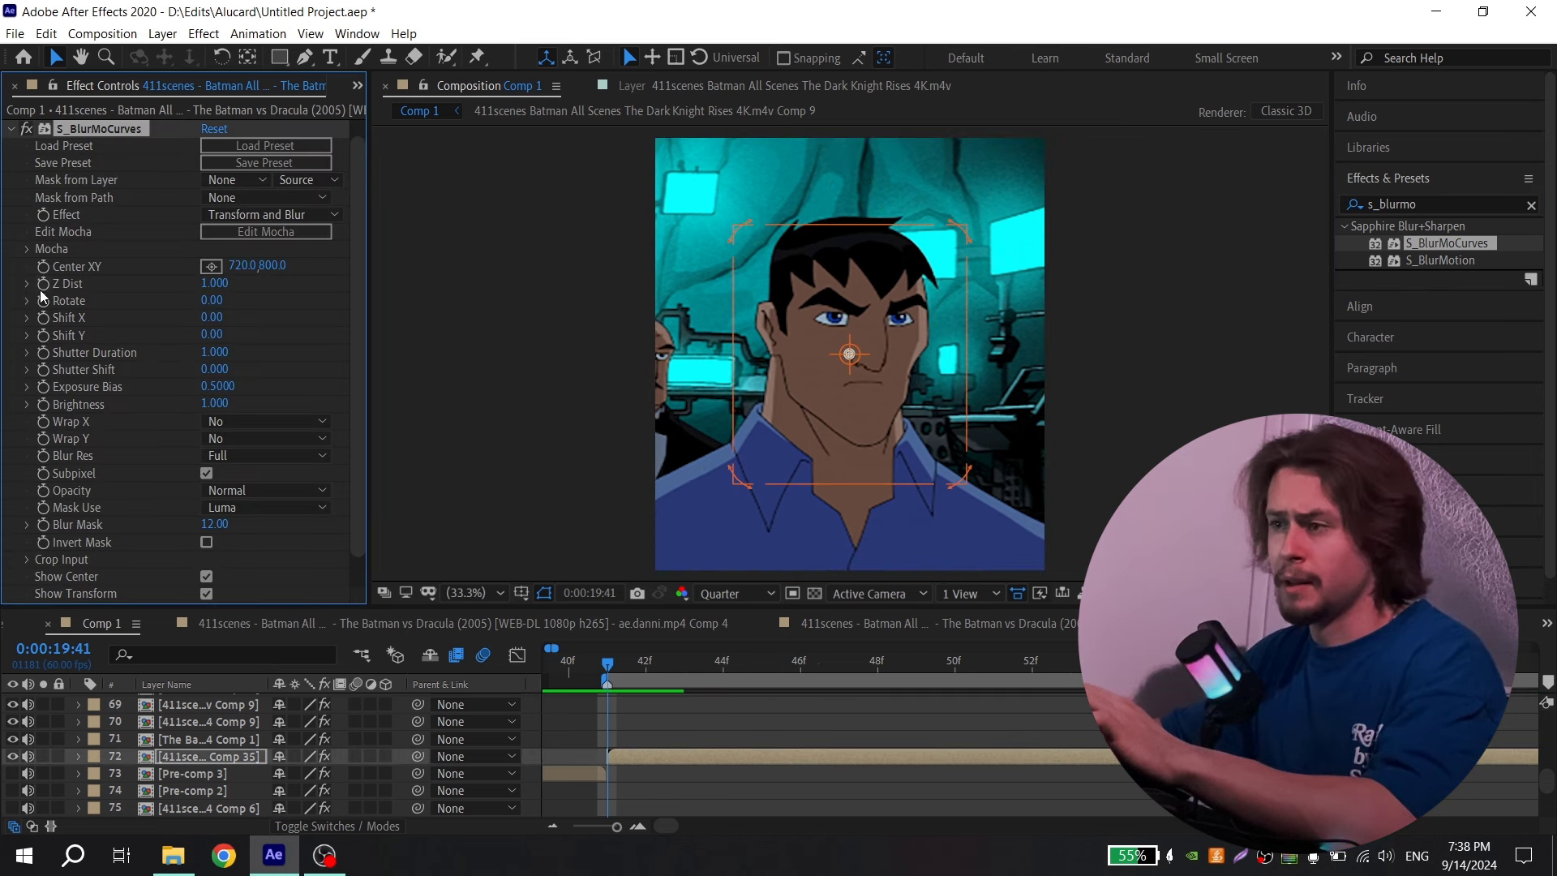
- Keyframe Z Dist at 1 on the clip's first frame and 0.5 at its end, 0:00:20:17
{"action": "key", "text": "space"}
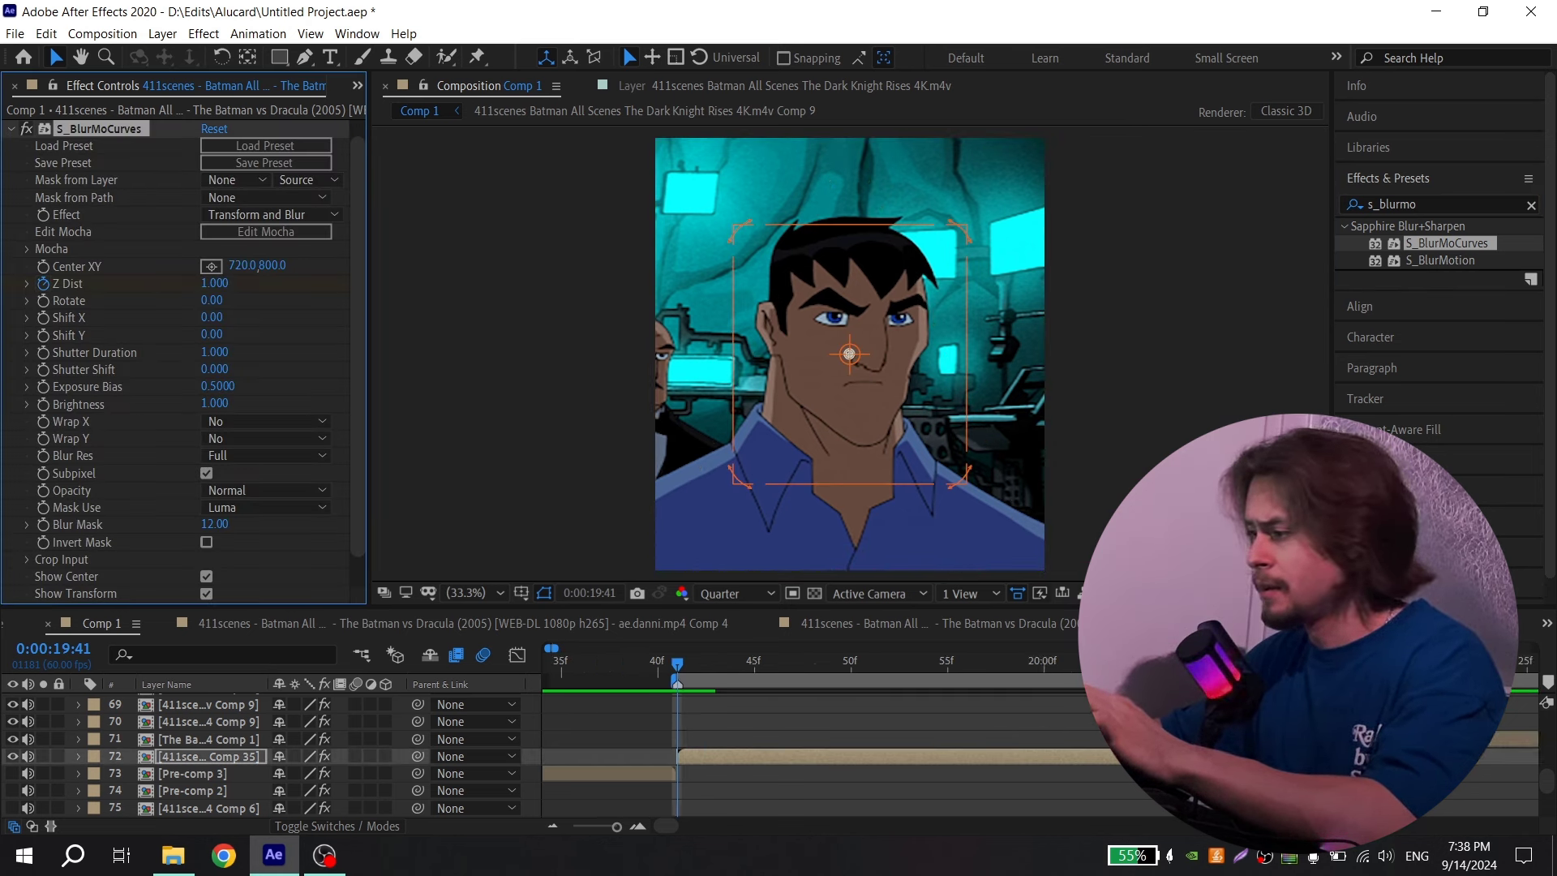
{"action": "left_click", "coordinate": [214, 282]}
{"action": "type", "text": "0.5"}
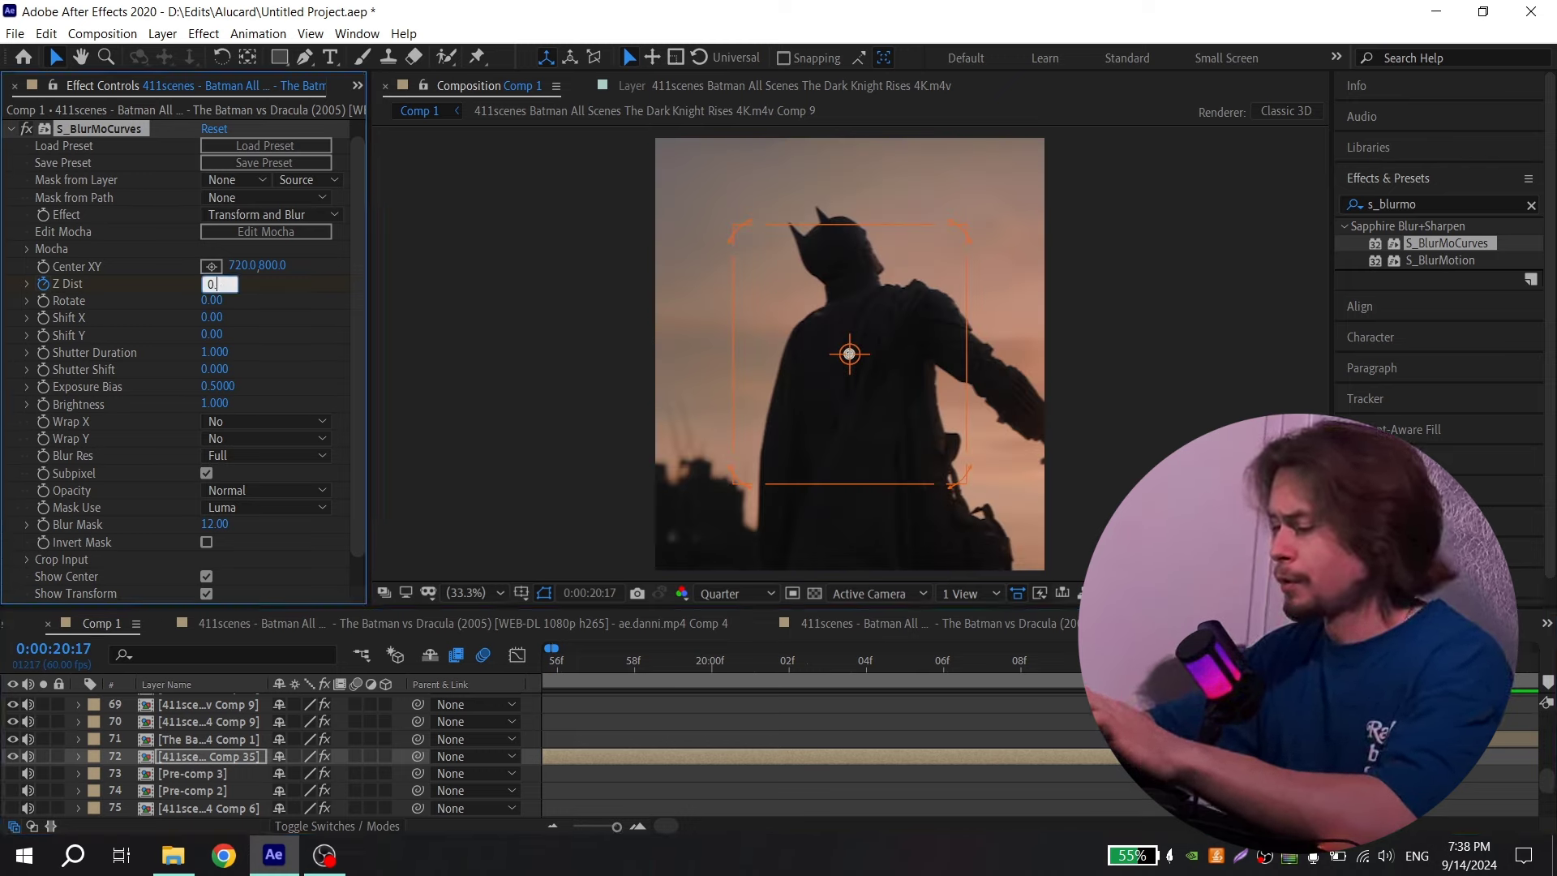
{"action": "key", "text": "Return"}
- Apply Easy Ease to both Z Dist keyframes and show them in the graph editor as a value graph
{"action": "scroll", "coordinate": [884, 726], "scroll_direction": "down", "scroll_amount": 2}
{"action": "scroll", "coordinate": [634, 723], "scroll_direction": "down", "scroll_amount": 1}
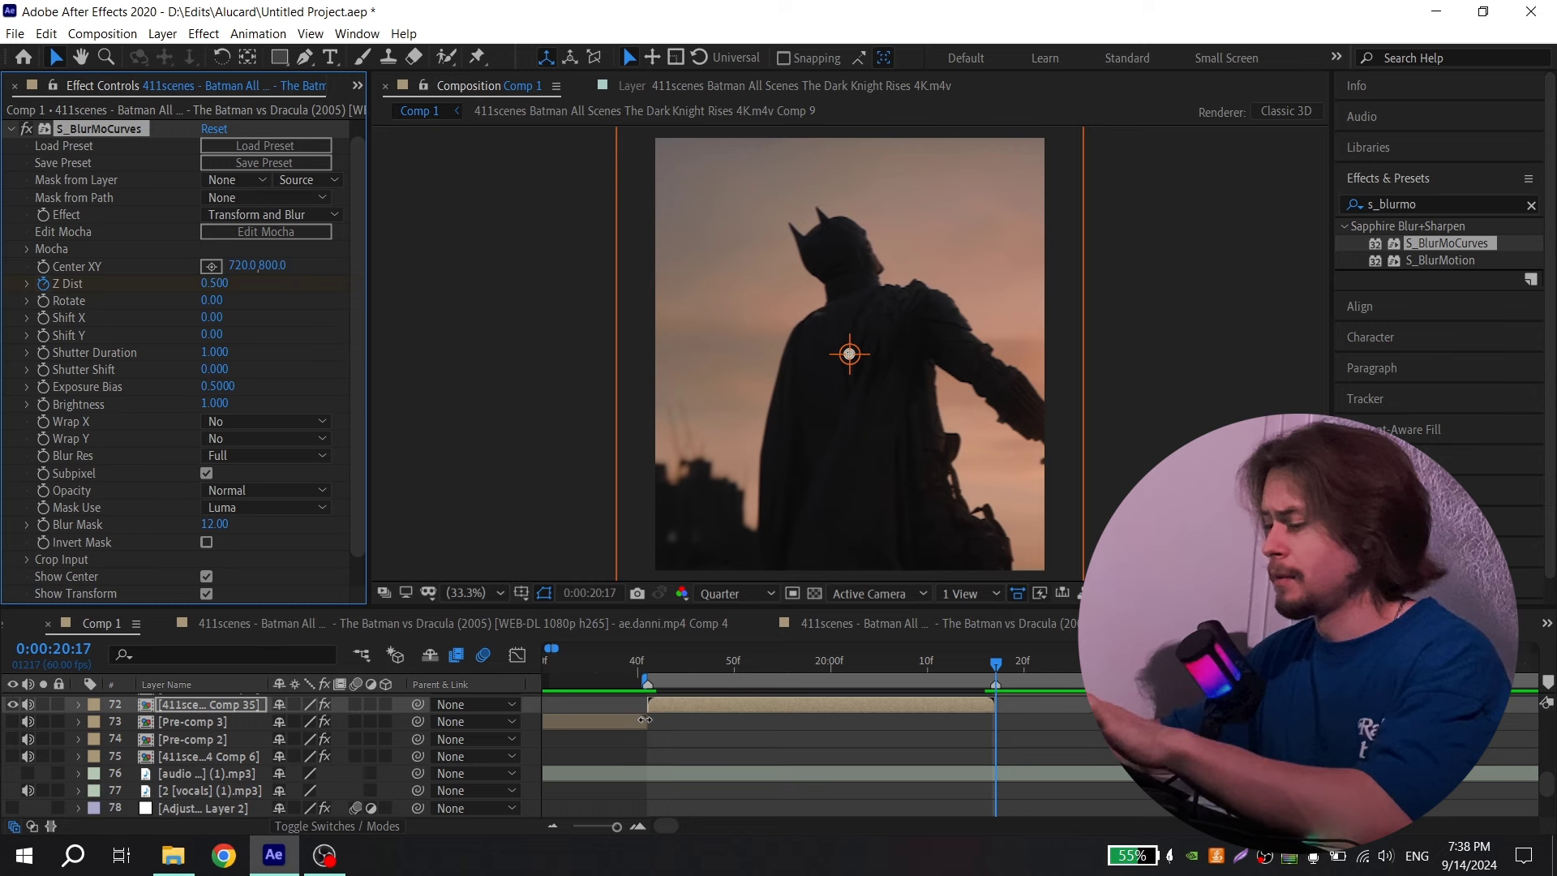
{"action": "key", "text": "u"}
{"action": "left_click_drag", "start_coordinate": [622, 765], "coordinate": [1021, 783]}
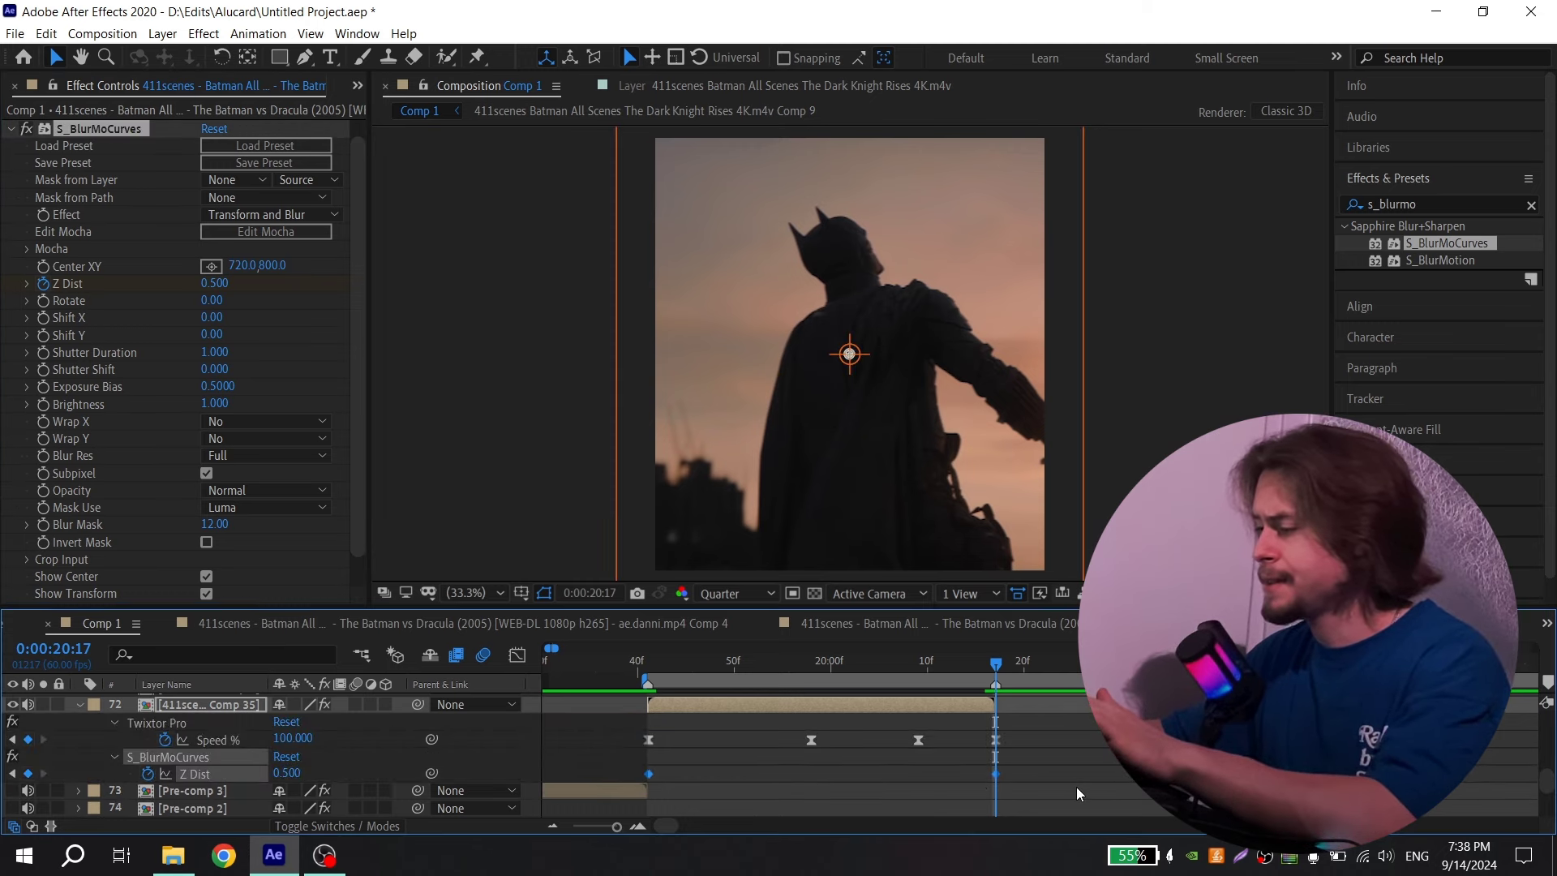
{"action": "left_click", "coordinate": [515, 656]}
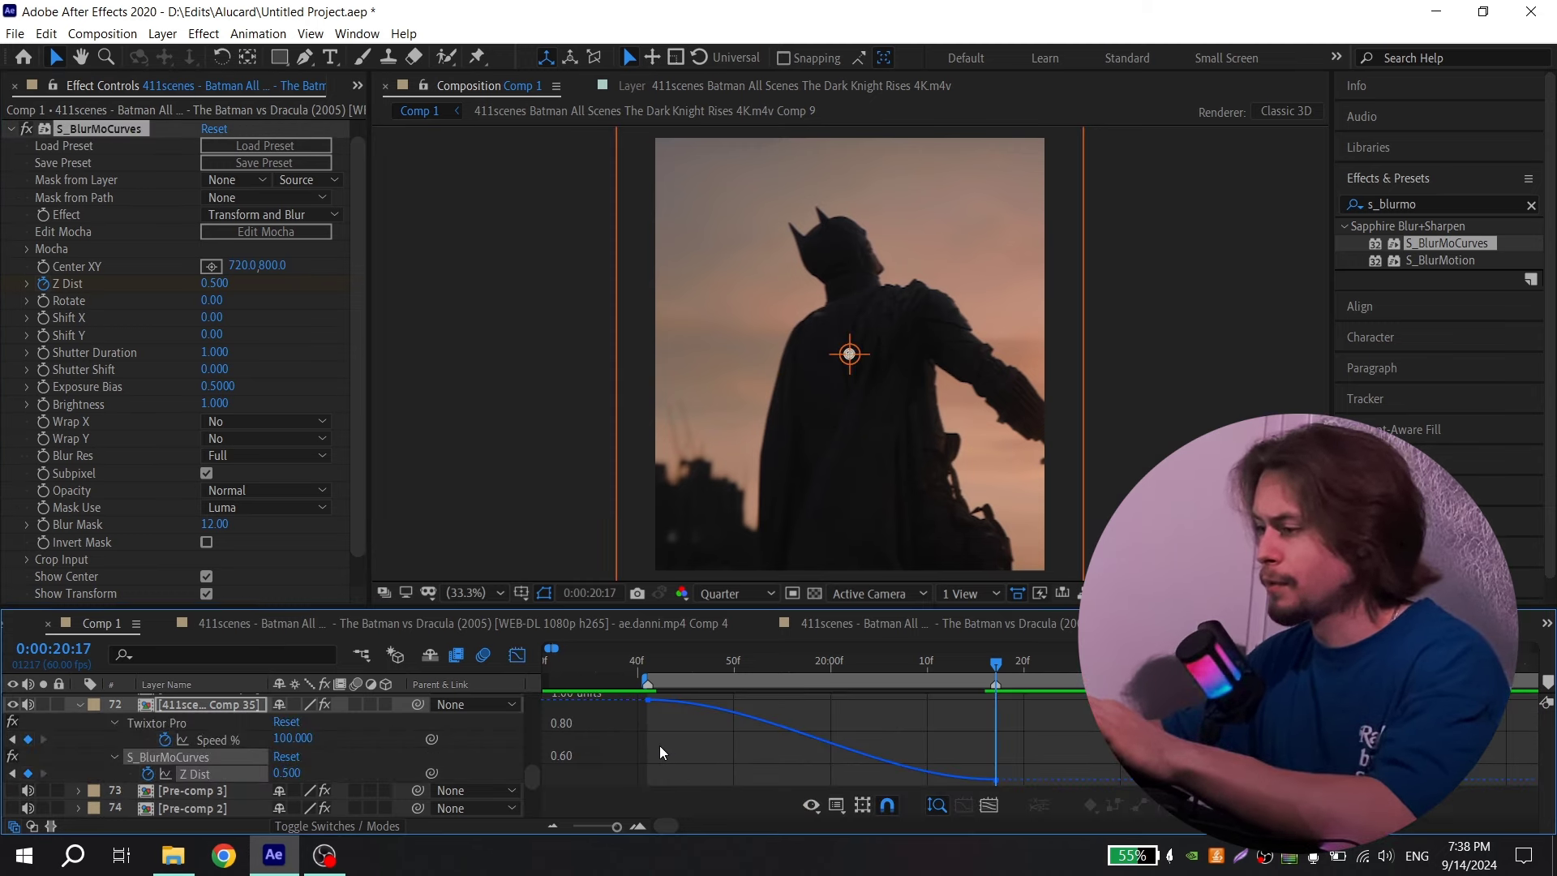
{"action": "left_click", "coordinate": [835, 805]}
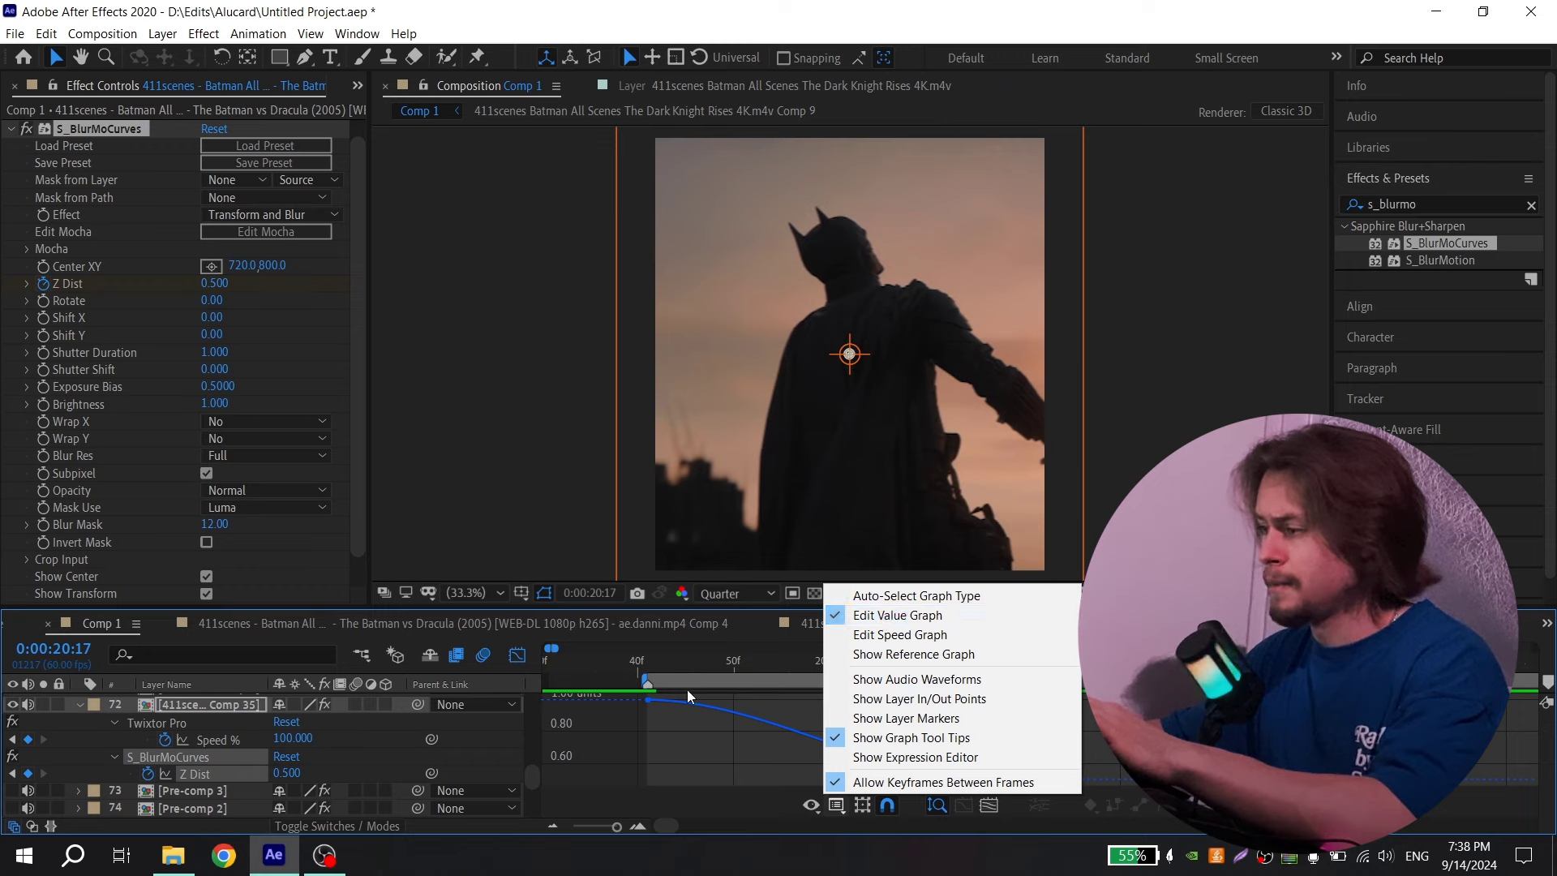
- Reshape the Z Dist curve to drop steeply at both keyframes and flatten in the middle, then return to the layer bars at the clip's start
{"action": "left_click", "coordinate": [648, 699]}
{"action": "scroll", "coordinate": [745, 684], "scroll_direction": "down", "scroll_amount": 2}
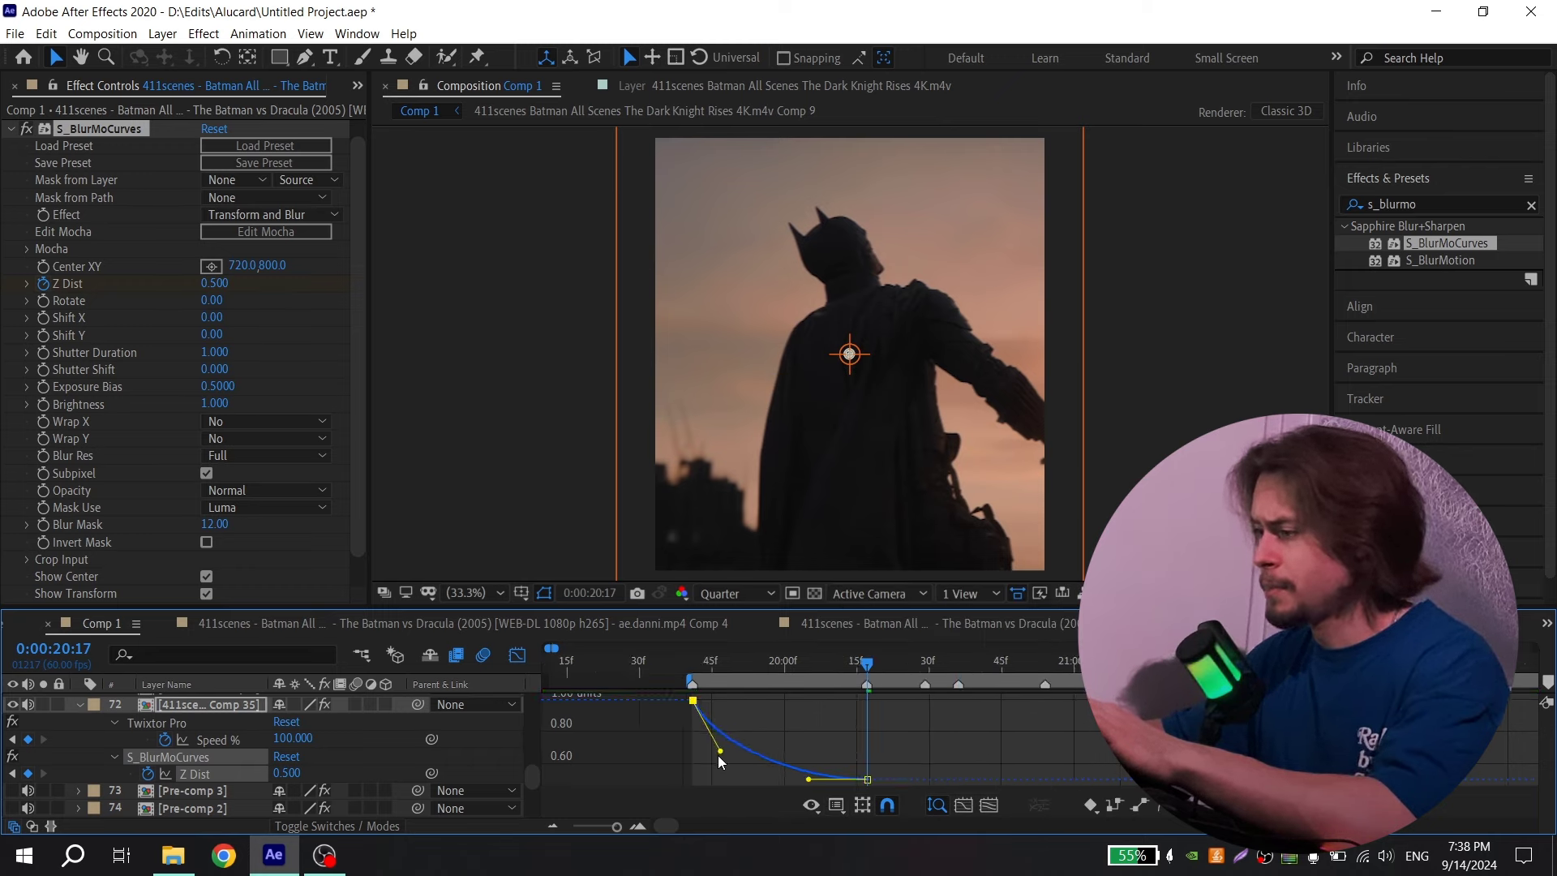
{"action": "left_click_drag", "start_coordinate": [717, 755], "coordinate": [713, 748]}
{"action": "left_click_drag", "start_coordinate": [808, 778], "coordinate": [847, 735]}
{"action": "left_click", "coordinate": [693, 663]}
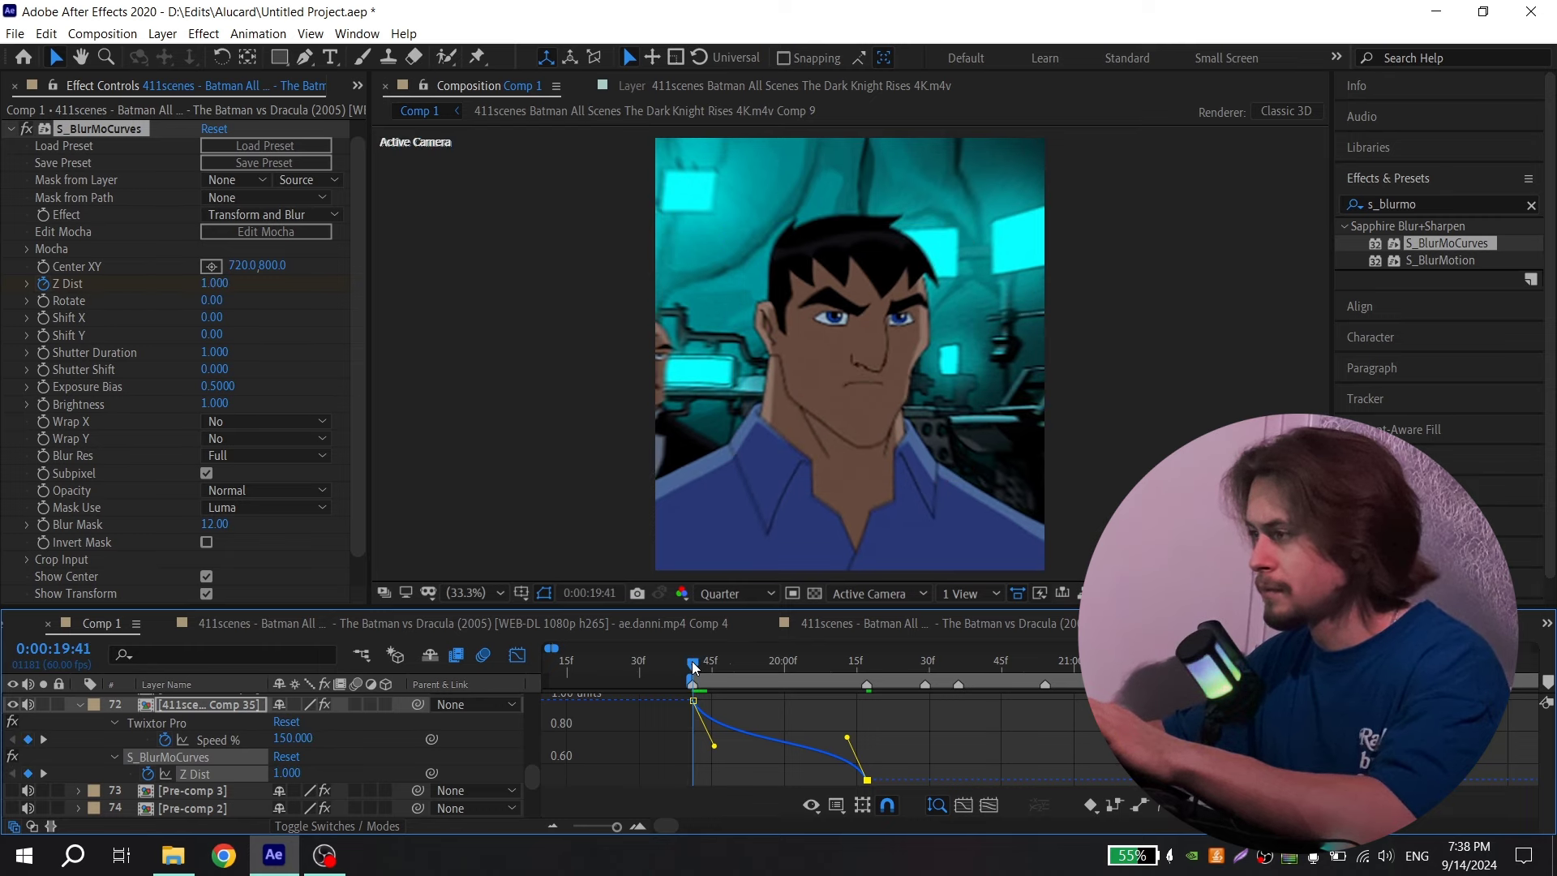
{"action": "key", "text": "shift+F3"}
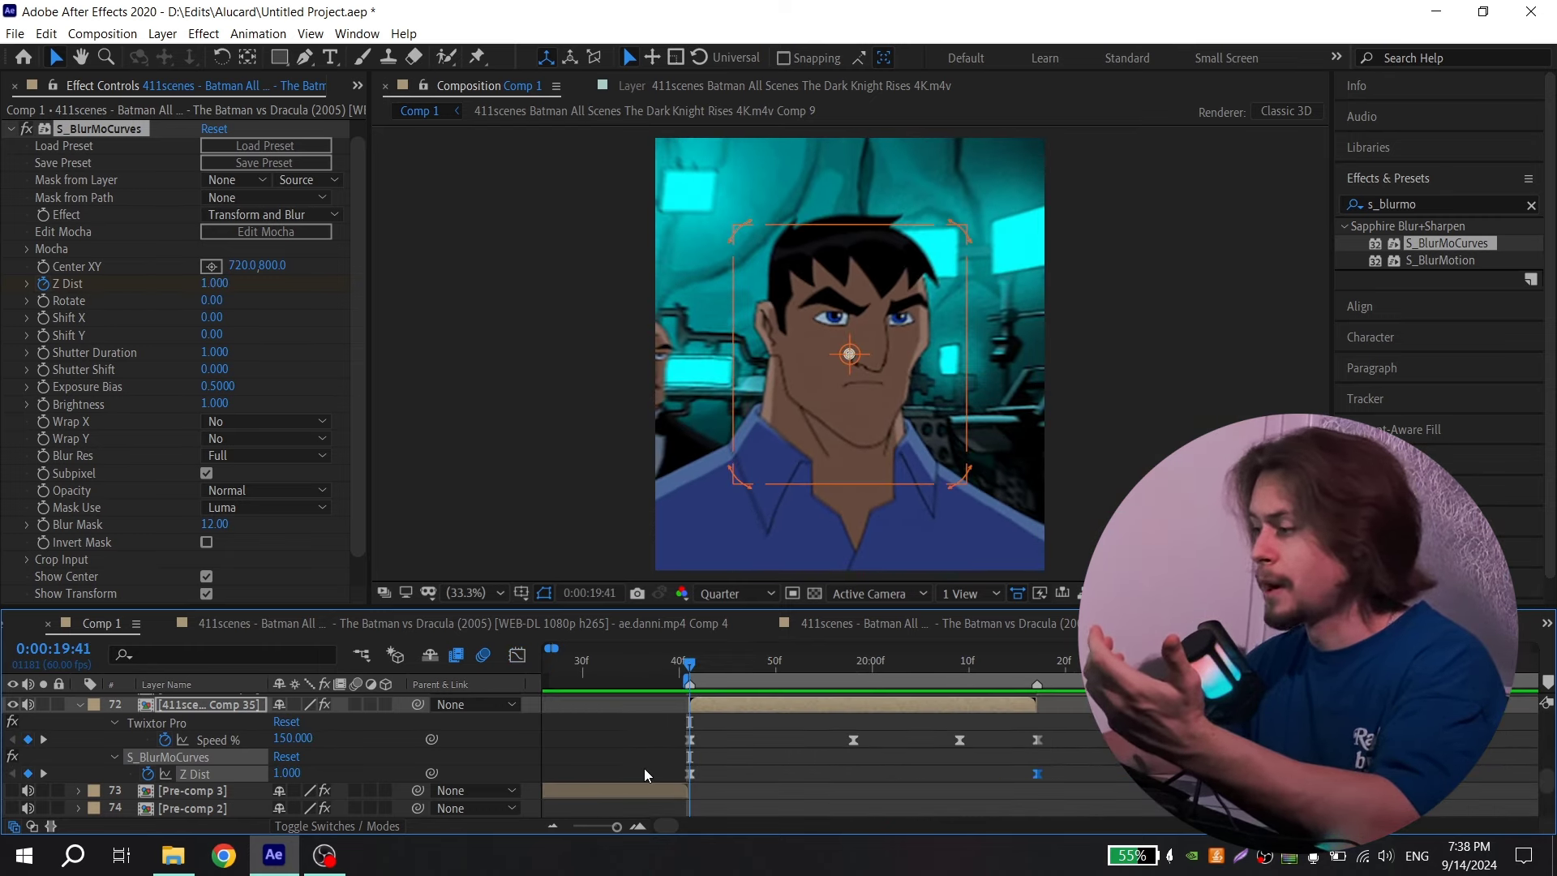
- Swap the two Z Dist keyframes to run from 0.5 to 1, apply Easy Ease and open their value graph
{"action": "mouse_move", "coordinate": [689, 772]}
{"action": "left_mouse_down"}
{"action": "mouse_move", "coordinate": [950, 773]}
{"action": "mouse_move", "coordinate": [712, 772]}
{"action": "left_mouse_up"}
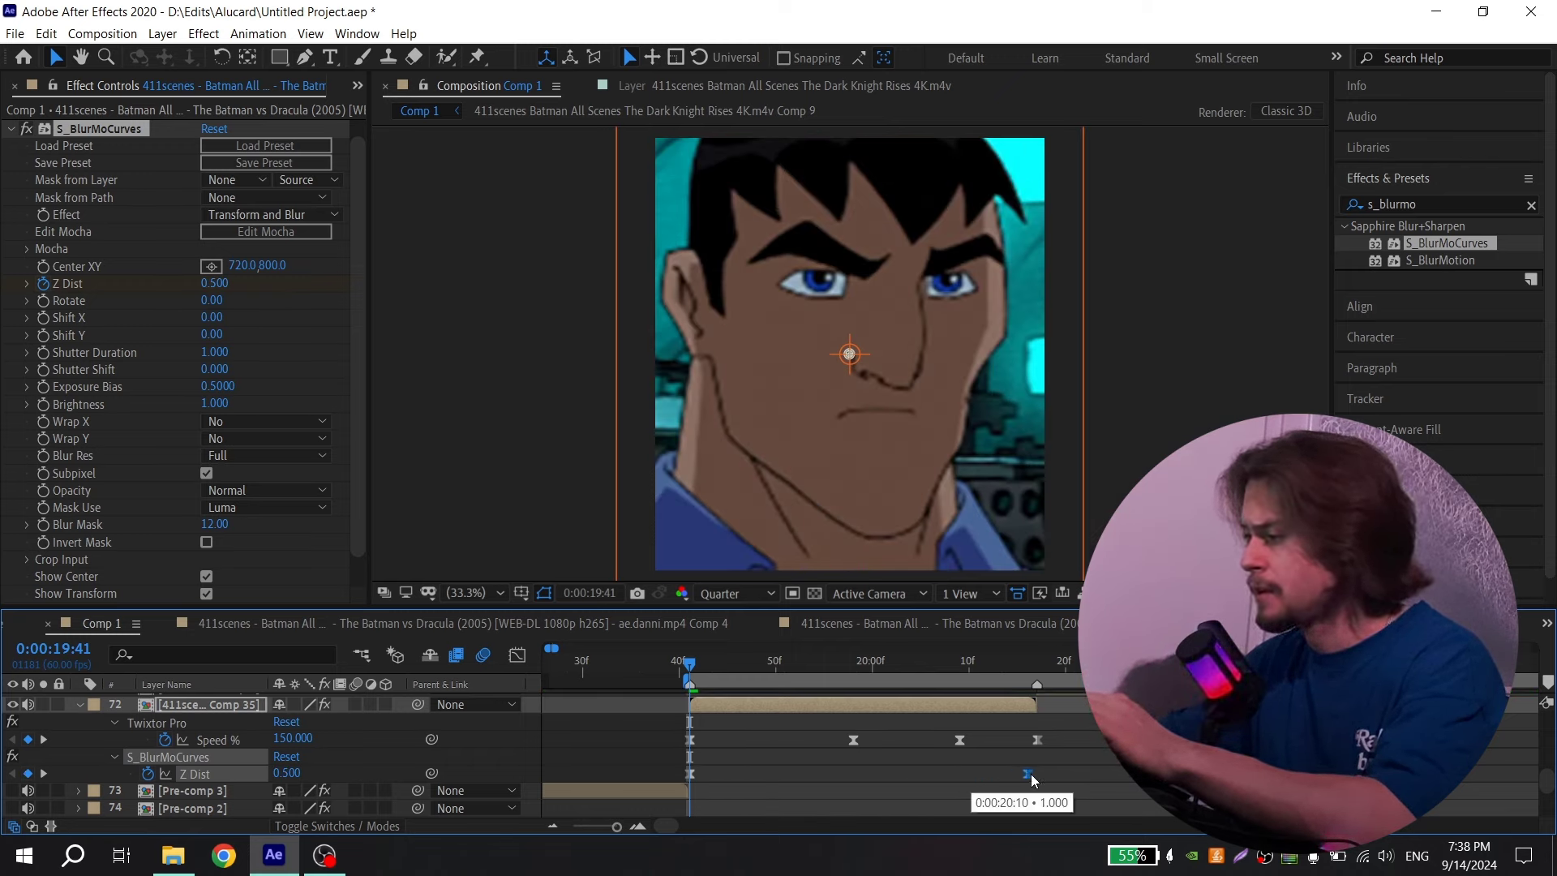
{"action": "left_click_drag", "start_coordinate": [1030, 774], "coordinate": [1035, 773]}
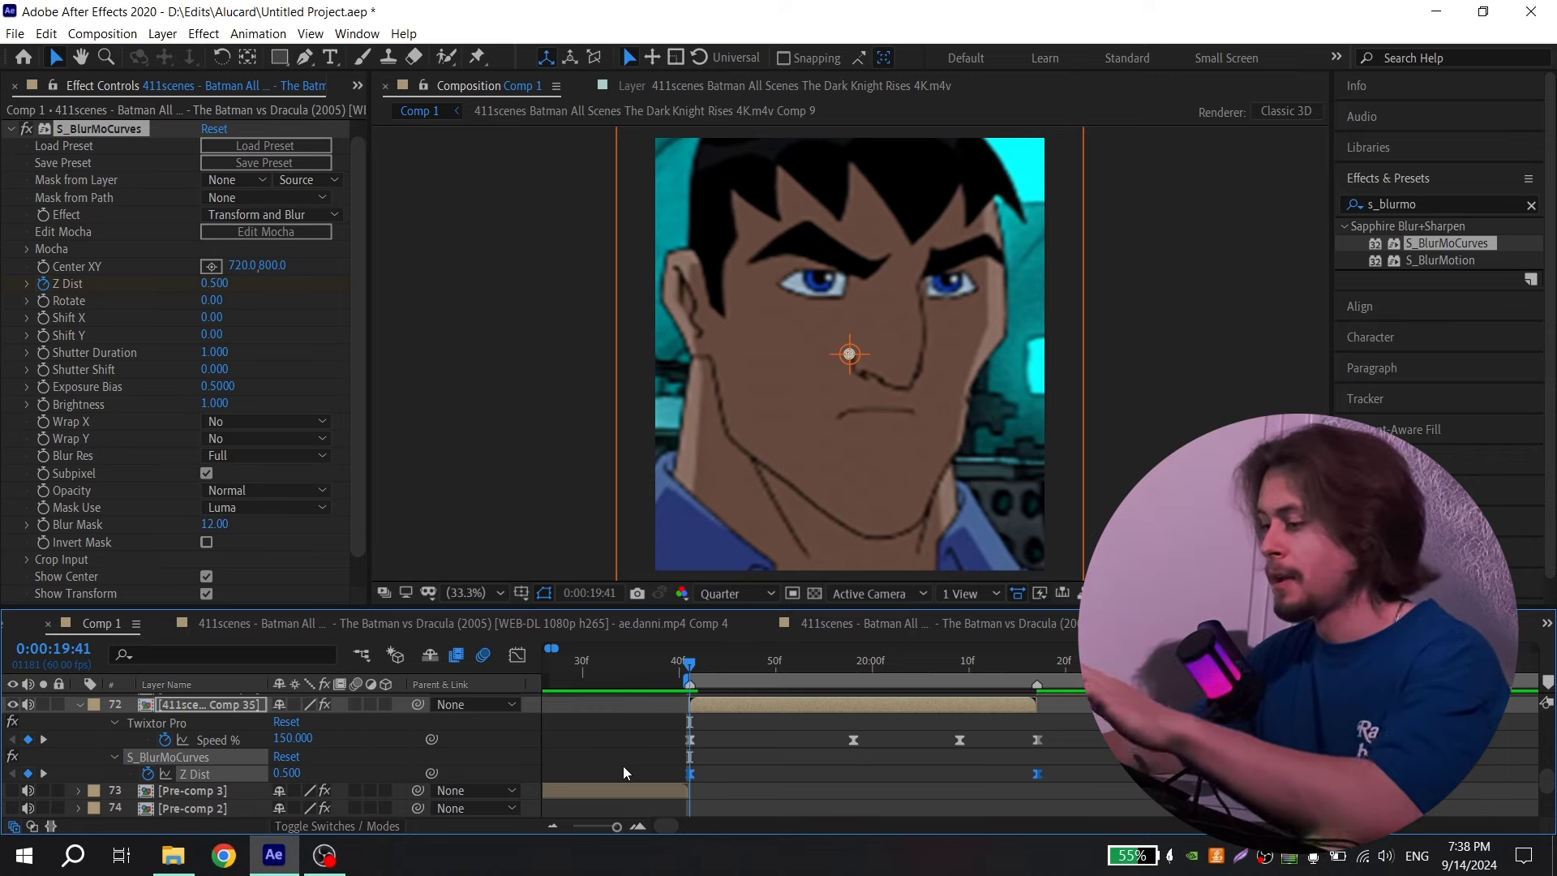
{"action": "left_click", "coordinate": [518, 655]}
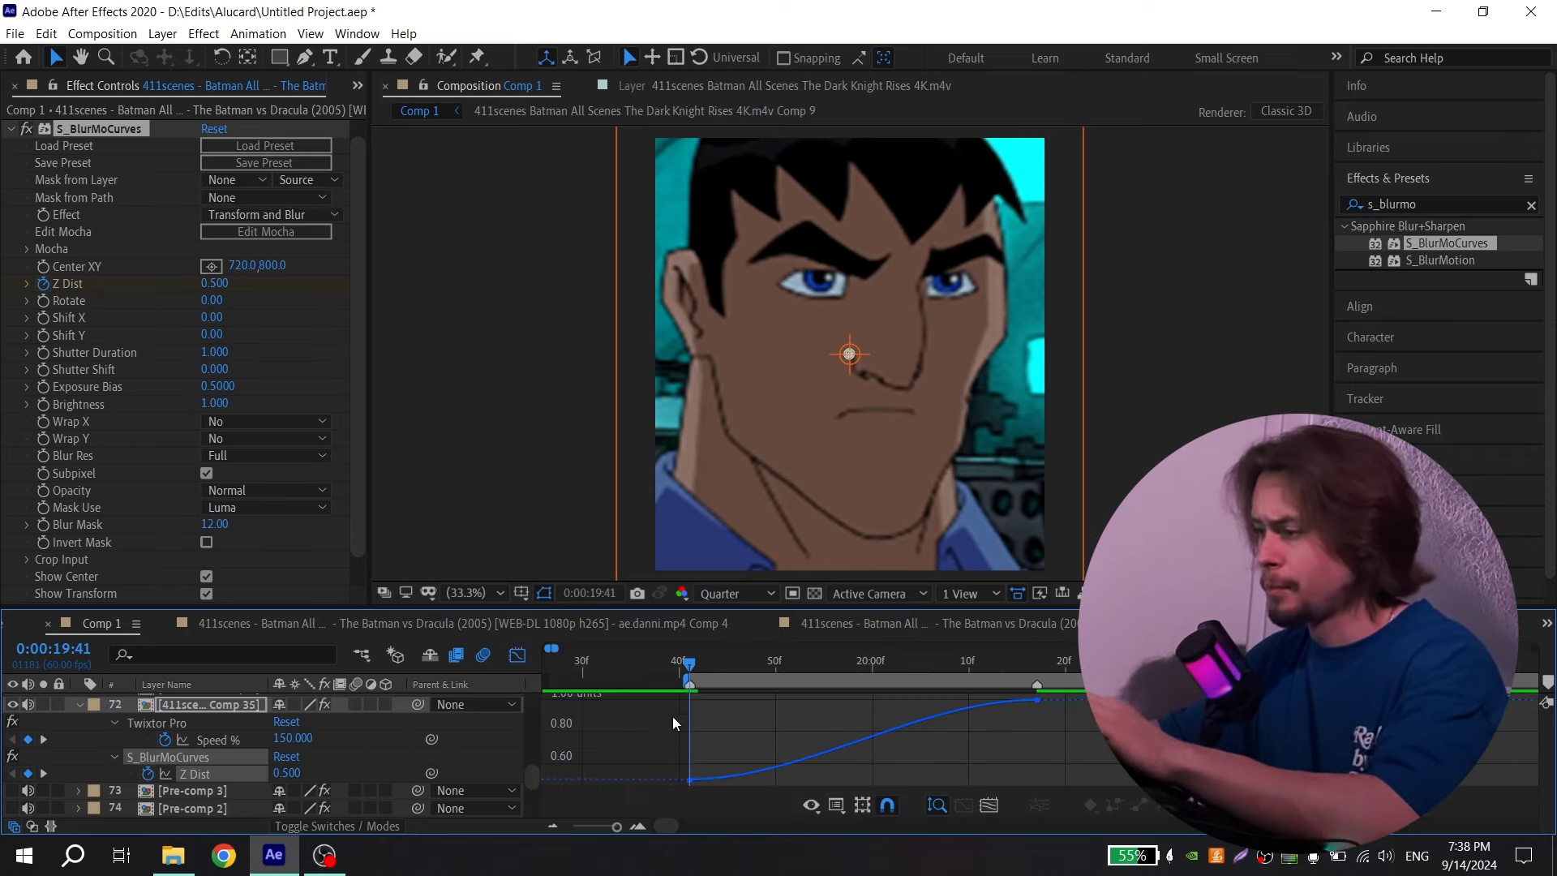
- Bend the Z Dist curve to rise steeply at both keyframes with a flat middle, and preview the zoom-out
{"action": "left_click_drag", "start_coordinate": [803, 779], "coordinate": [723, 729]}
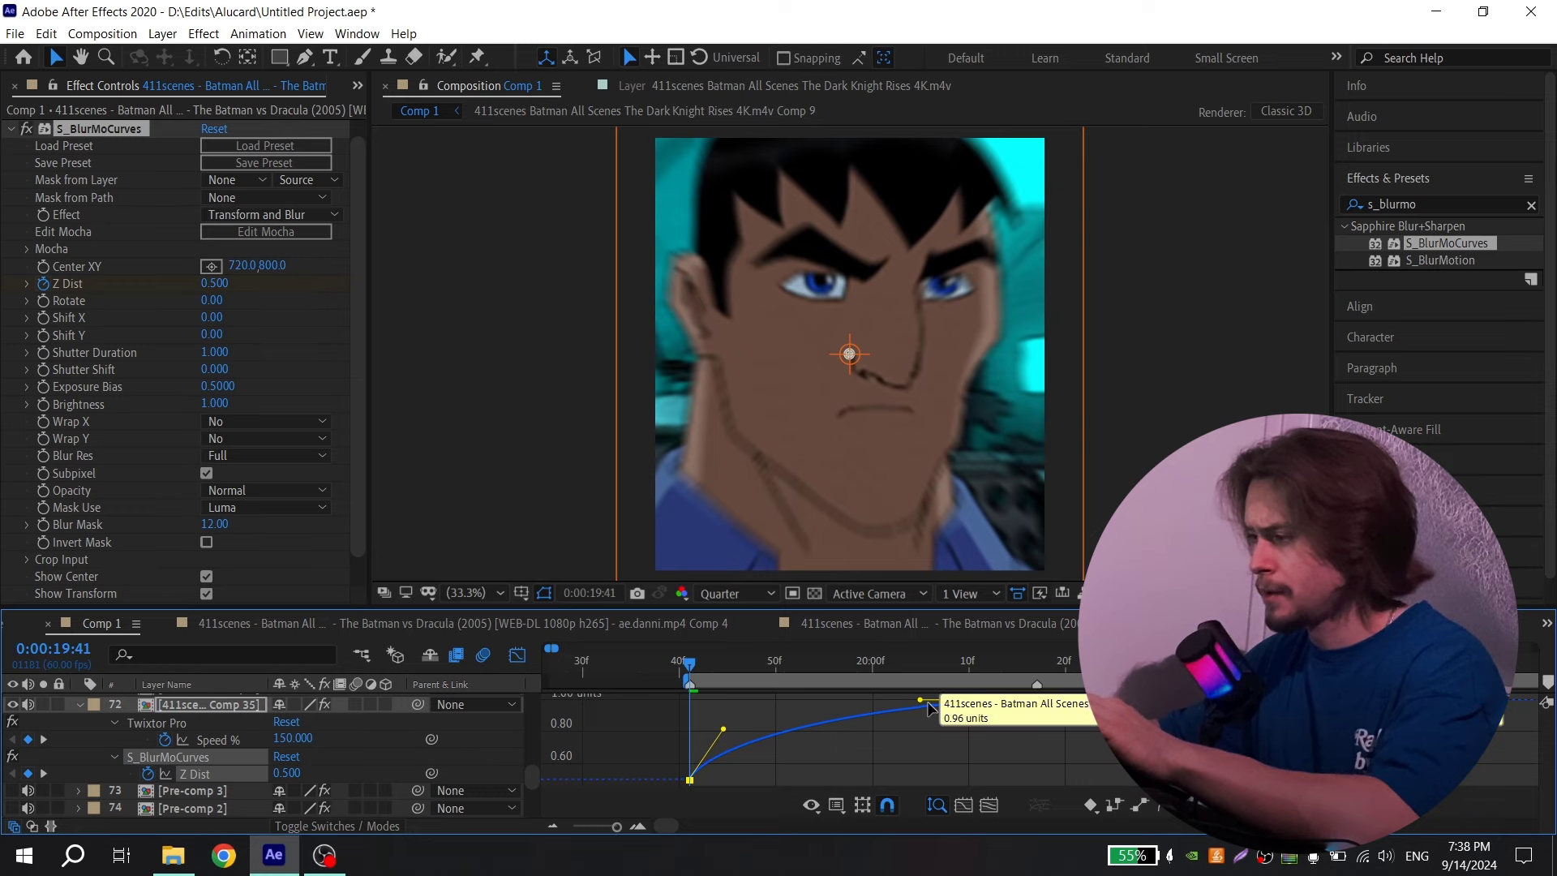
{"action": "left_click_drag", "start_coordinate": [930, 708], "coordinate": [1037, 702]}
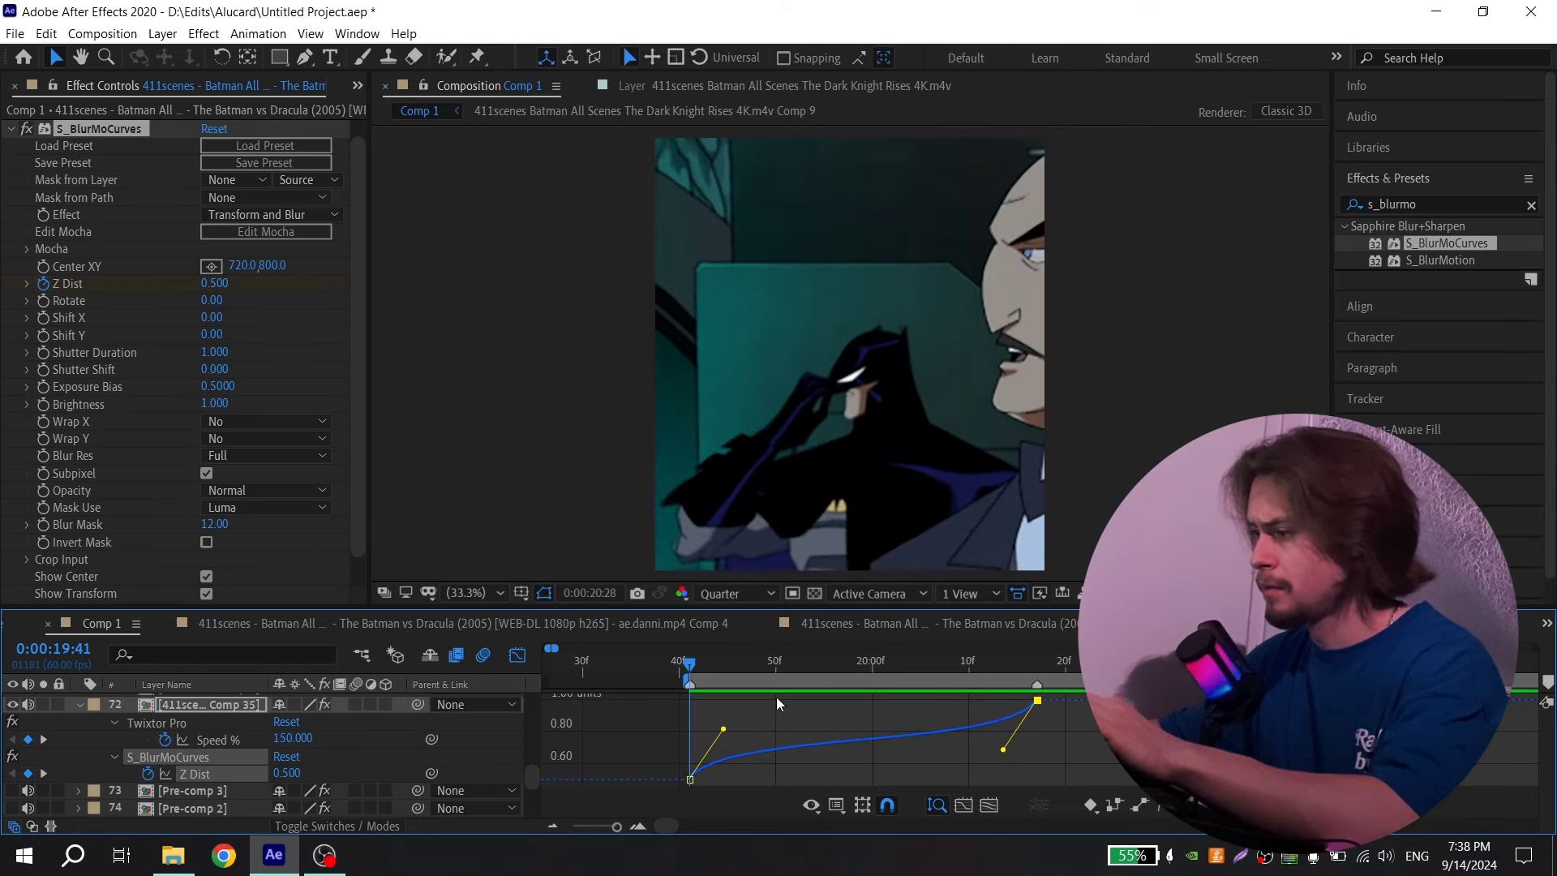
{"action": "key", "text": "space"}
{"action": "key", "text": "space"}
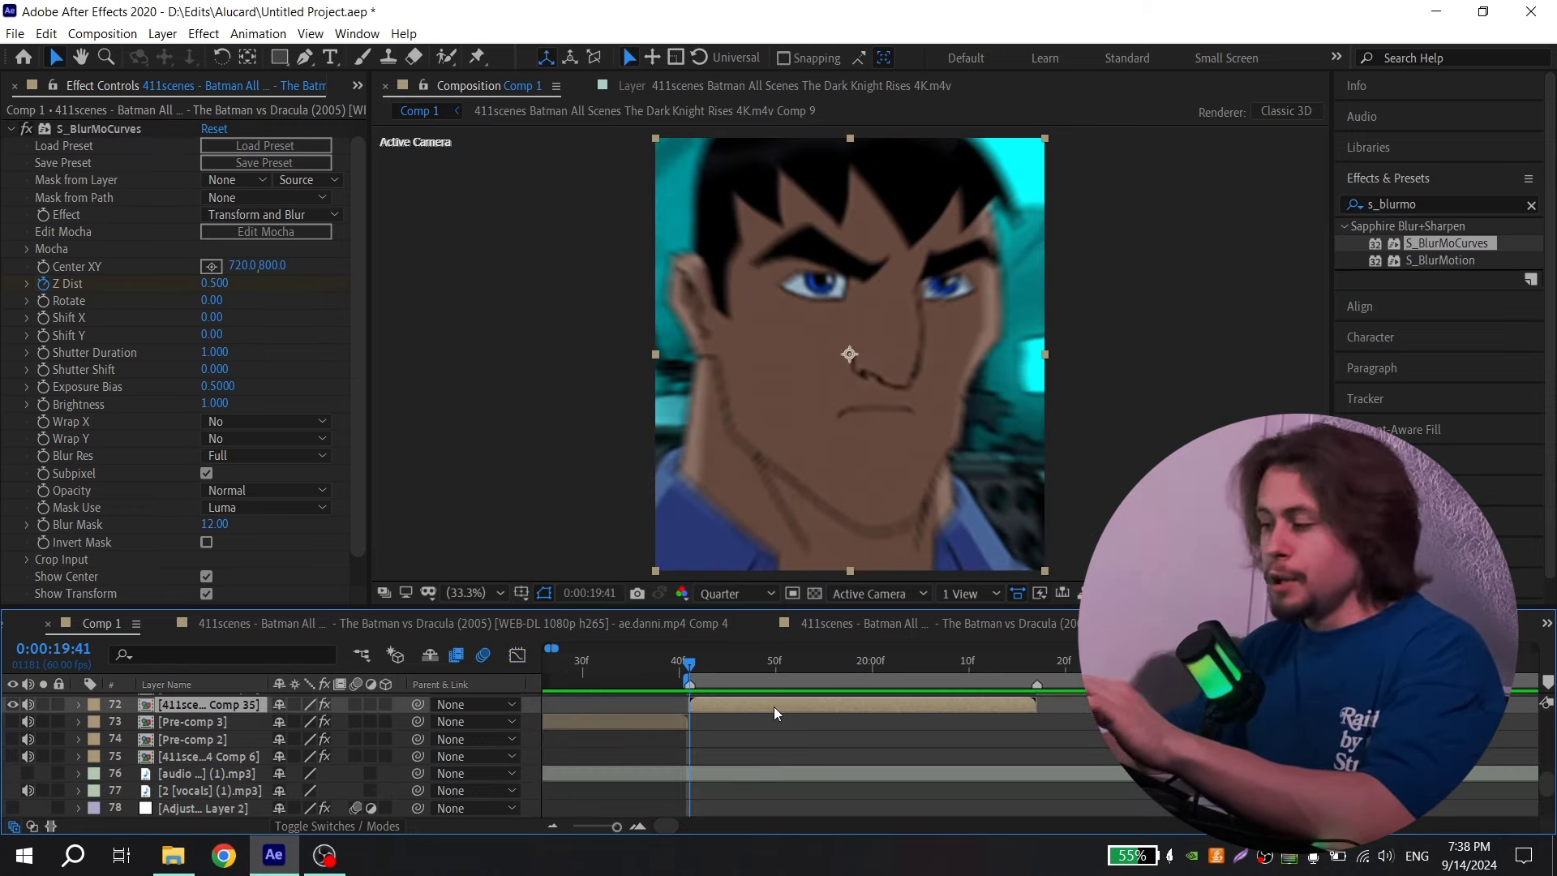
- Copy the S_BlurMoCurves effect with its Z Dist keyframes from layer 72 and go to the next clip's start at 0:00:20:17
{"action": "left_click", "coordinate": [767, 704]}
{"action": "key", "text": "u"}
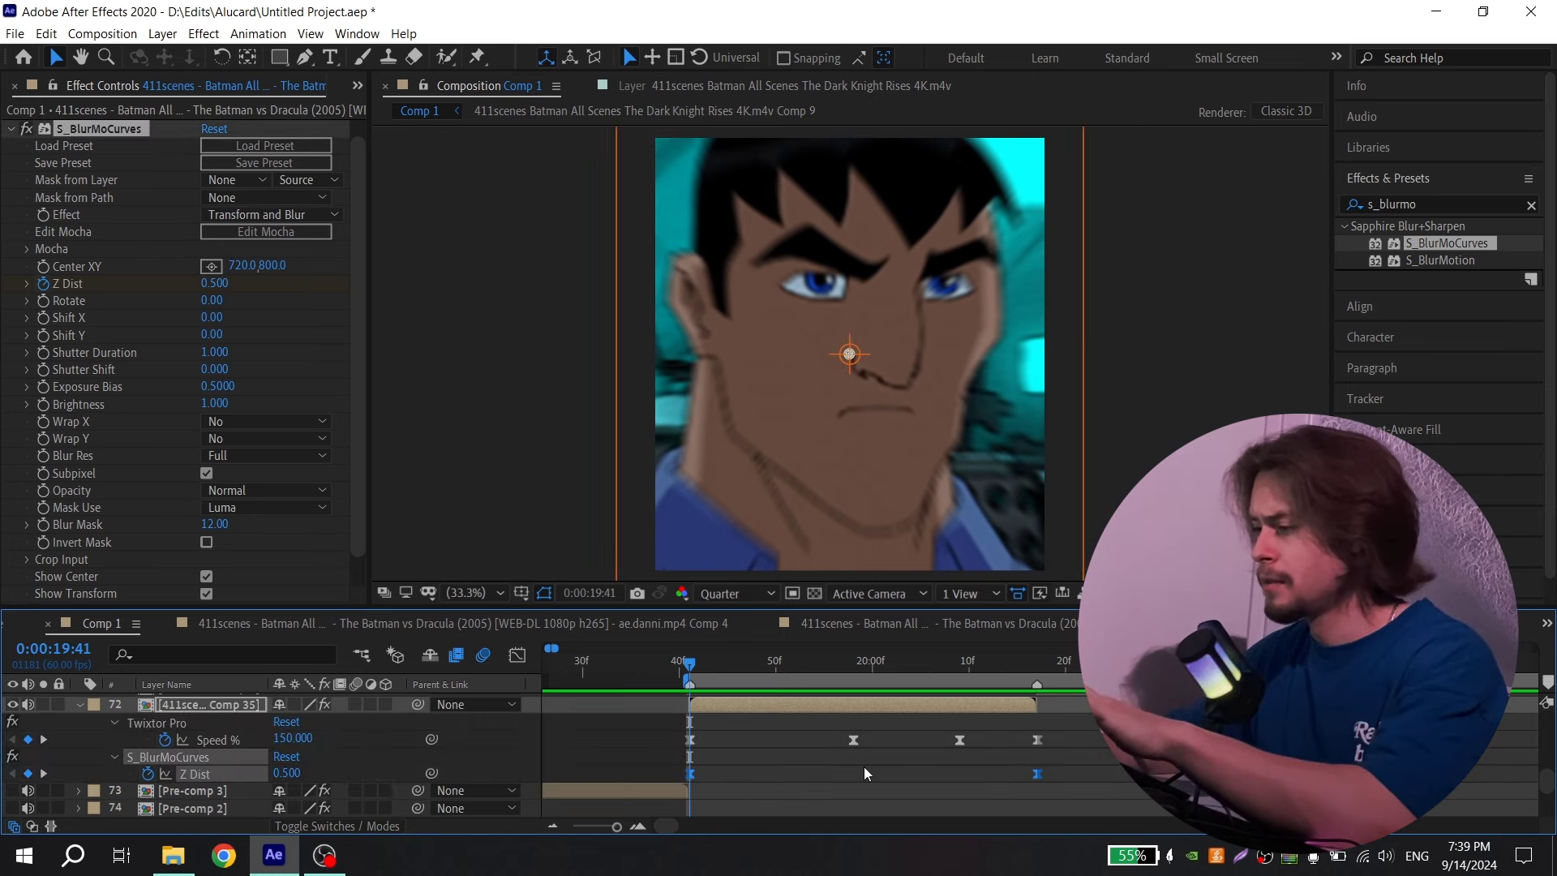
{"action": "key", "text": "u"}
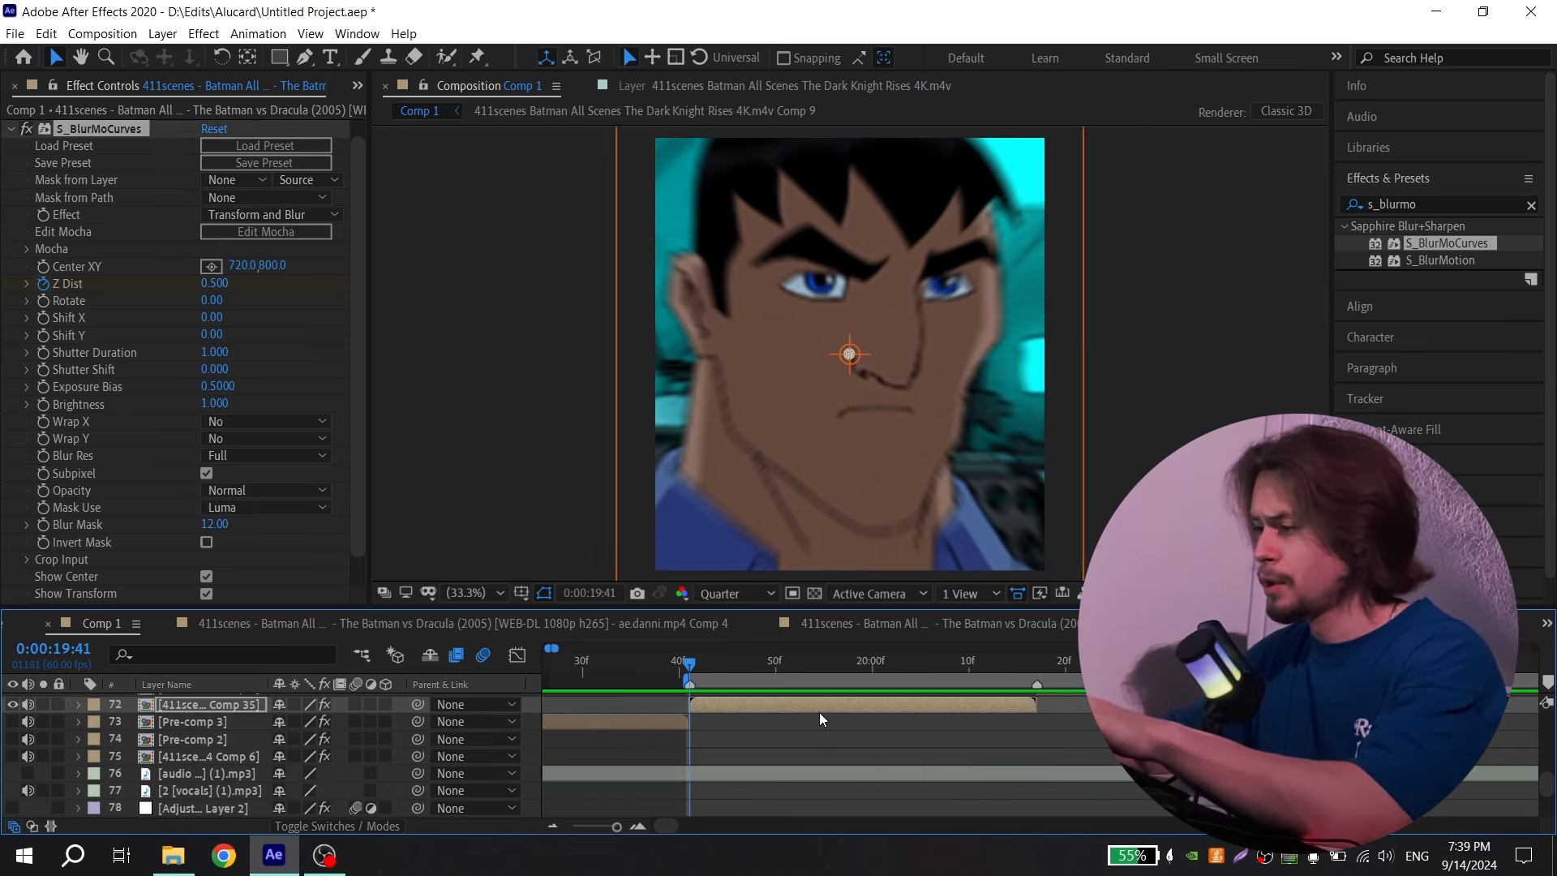
{"action": "scroll", "coordinate": [819, 712], "scroll_direction": "up", "scroll_amount": 1}
{"action": "left_click", "coordinate": [1038, 664]}
{"action": "scroll", "coordinate": [892, 734], "scroll_direction": "down", "scroll_amount": 1}
{"action": "key", "text": "equal"}
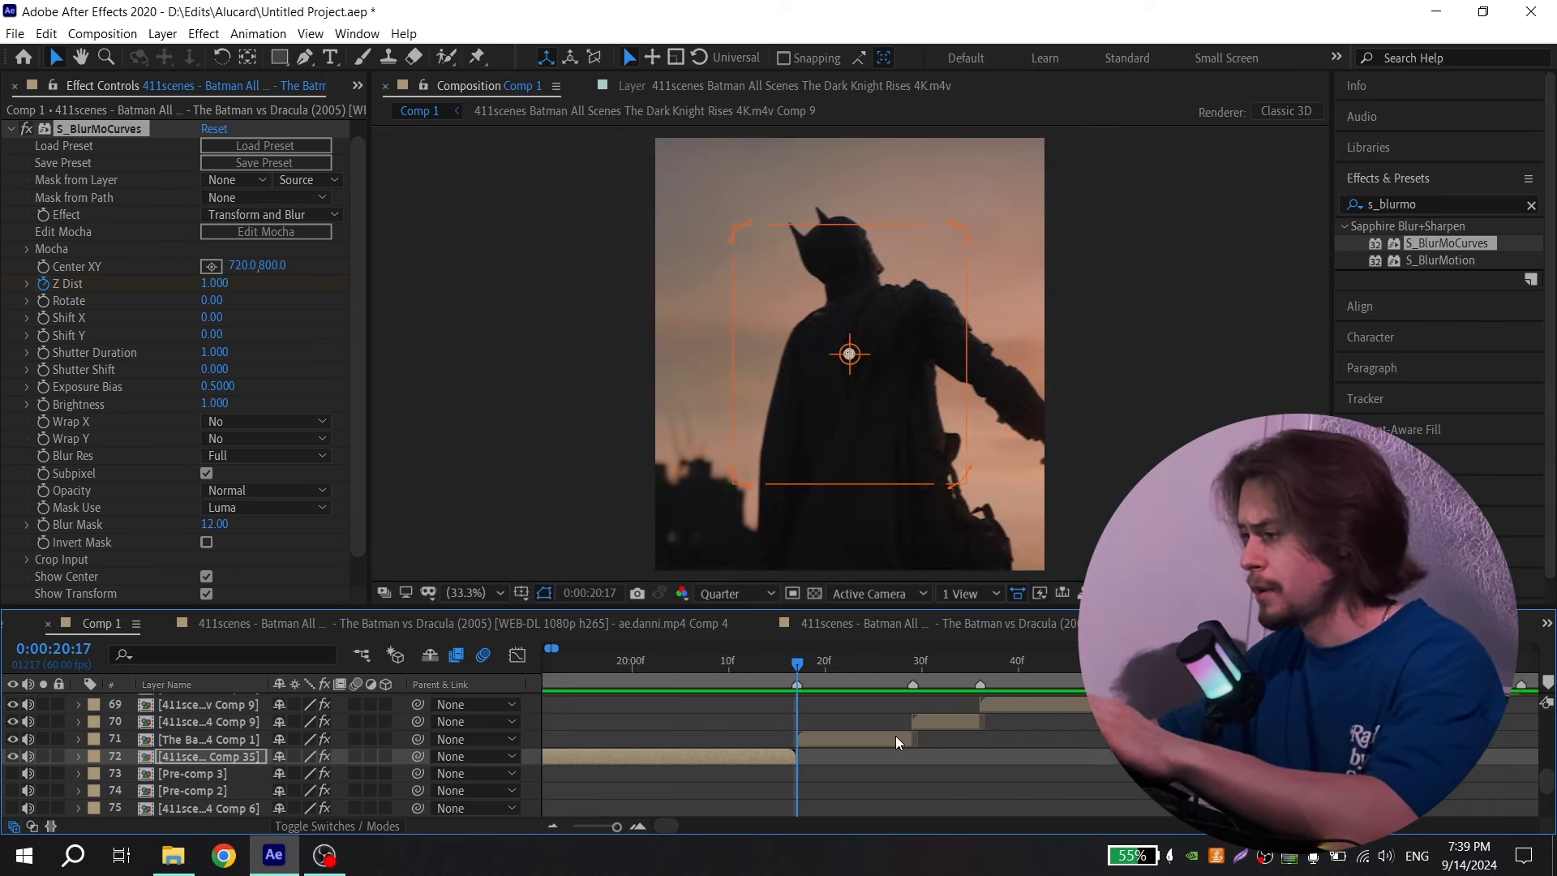
- Paste the effect onto The Batman clip, align its last Z Dist keyframe with the clip end at 0:00:20:29, and preview the cut
{"action": "left_click", "coordinate": [895, 736]}
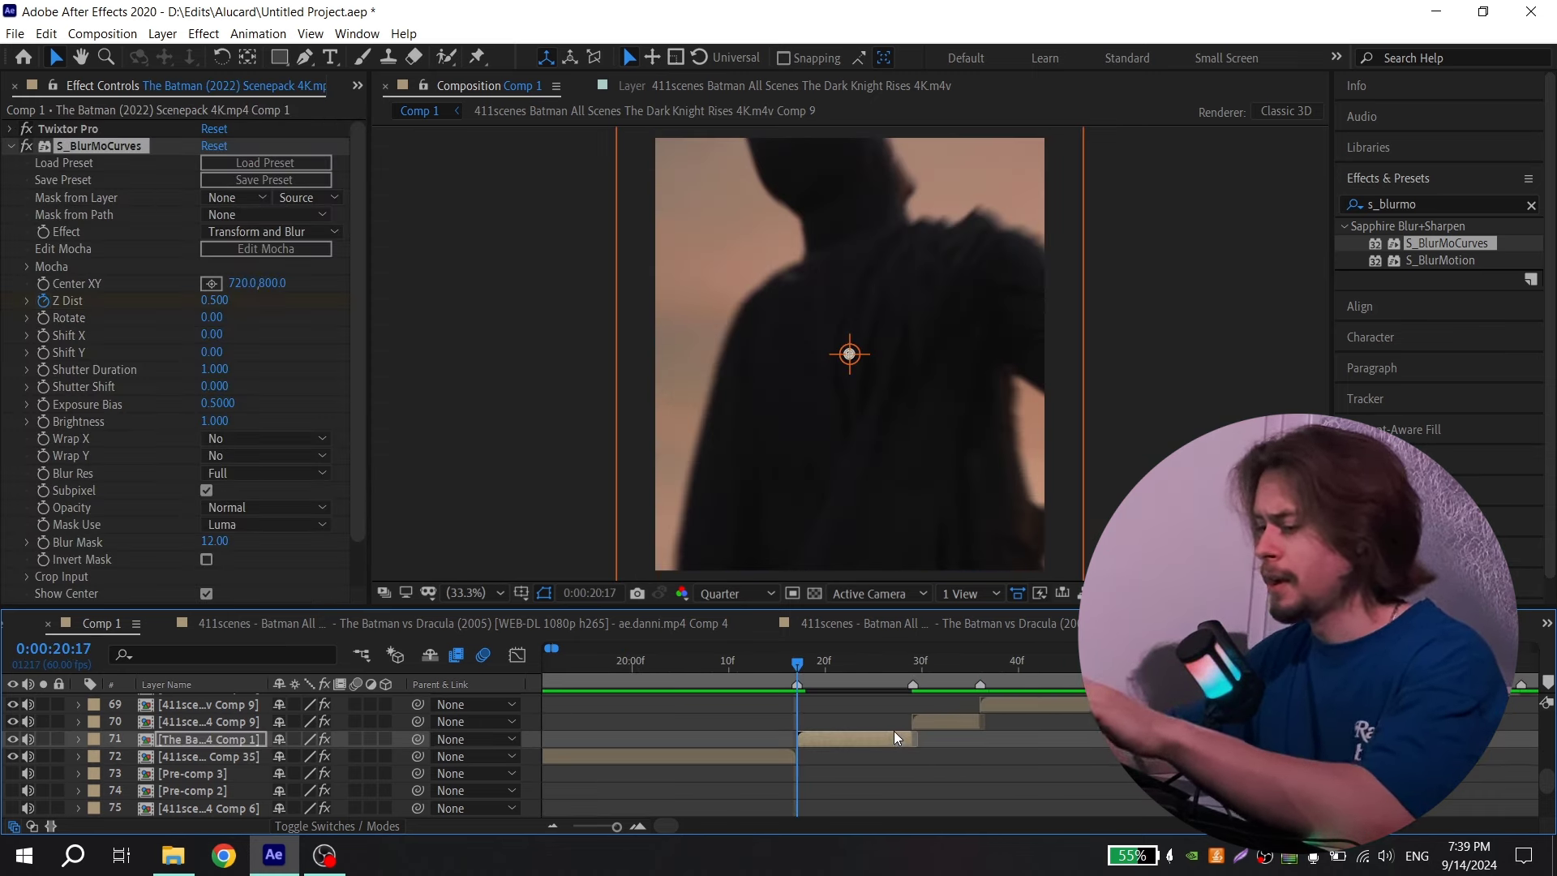
{"action": "key", "text": "u"}
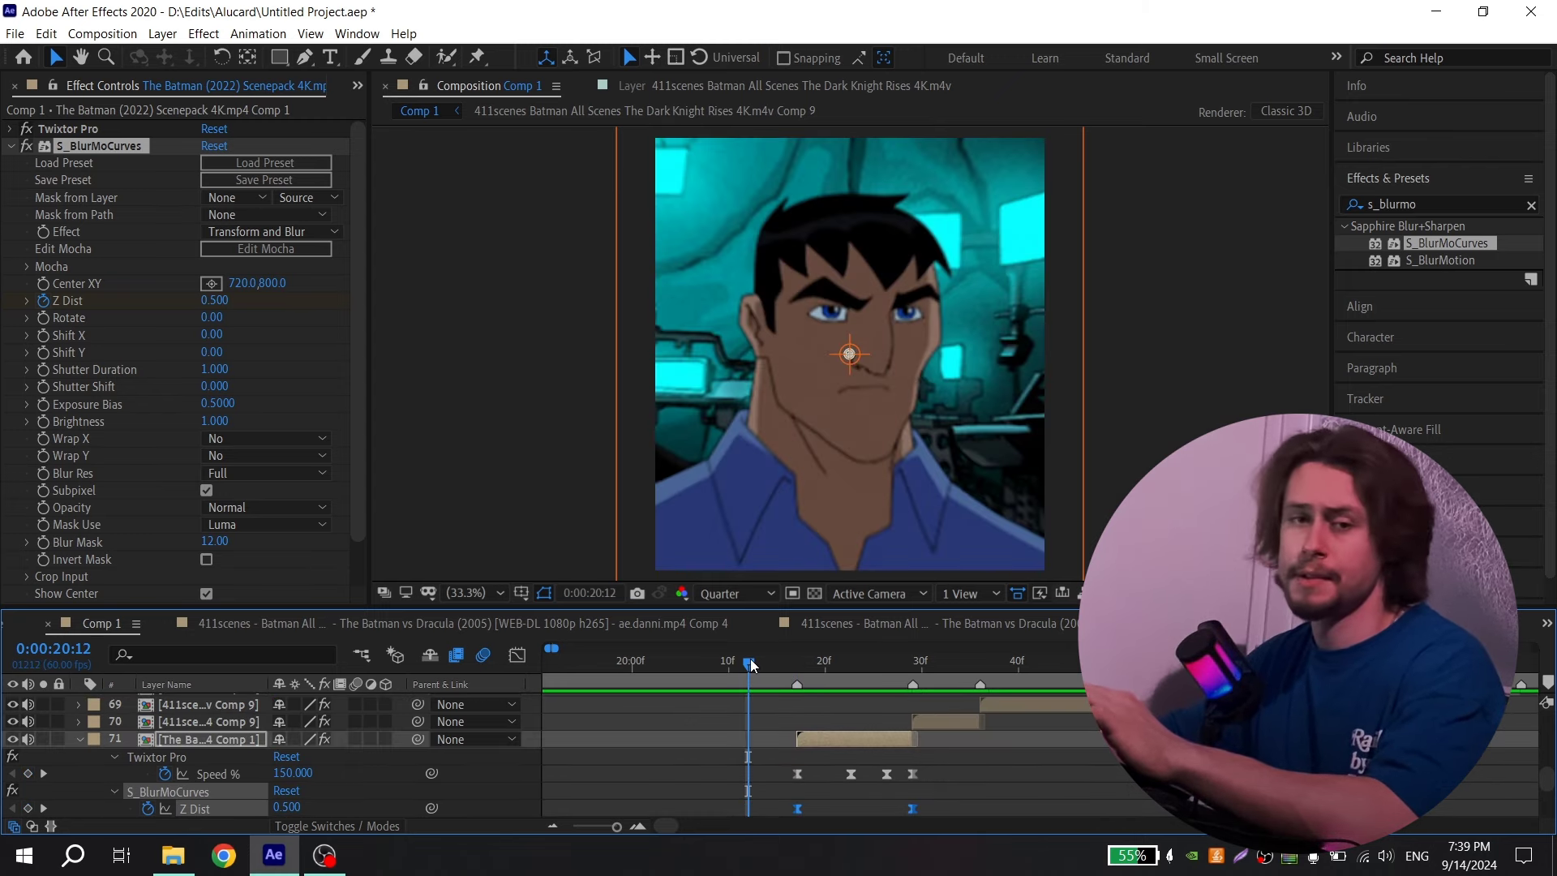
{"action": "left_click_drag", "start_coordinate": [749, 662], "coordinate": [781, 659]}
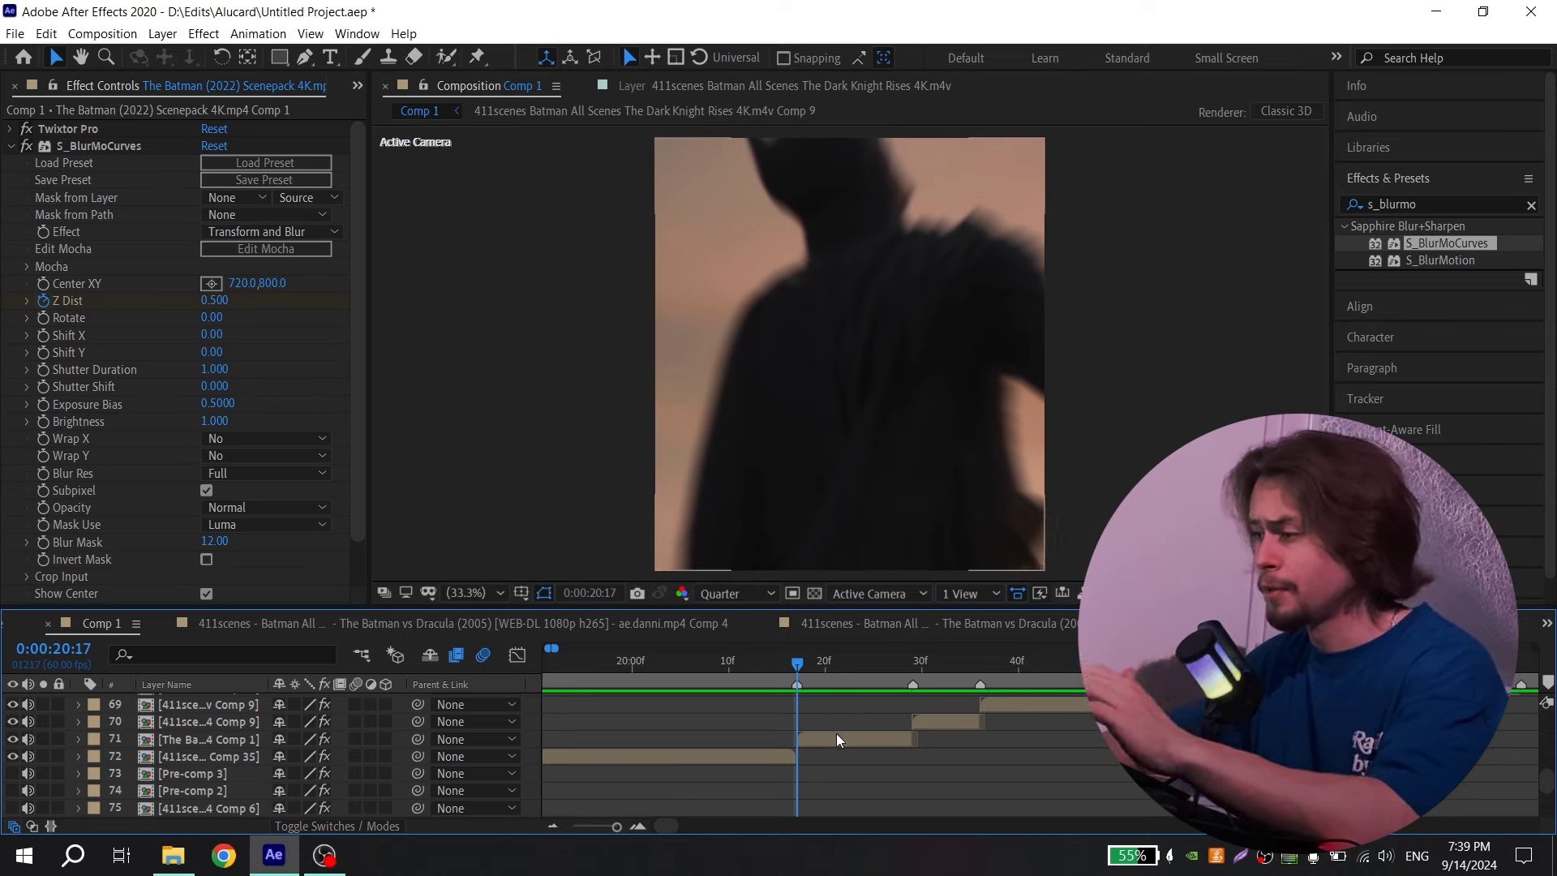
- Shift the effect's Center XY on The Batman clip vertically to about 720, 446 and check the frames around the cut
{"action": "left_click", "coordinate": [835, 738]}
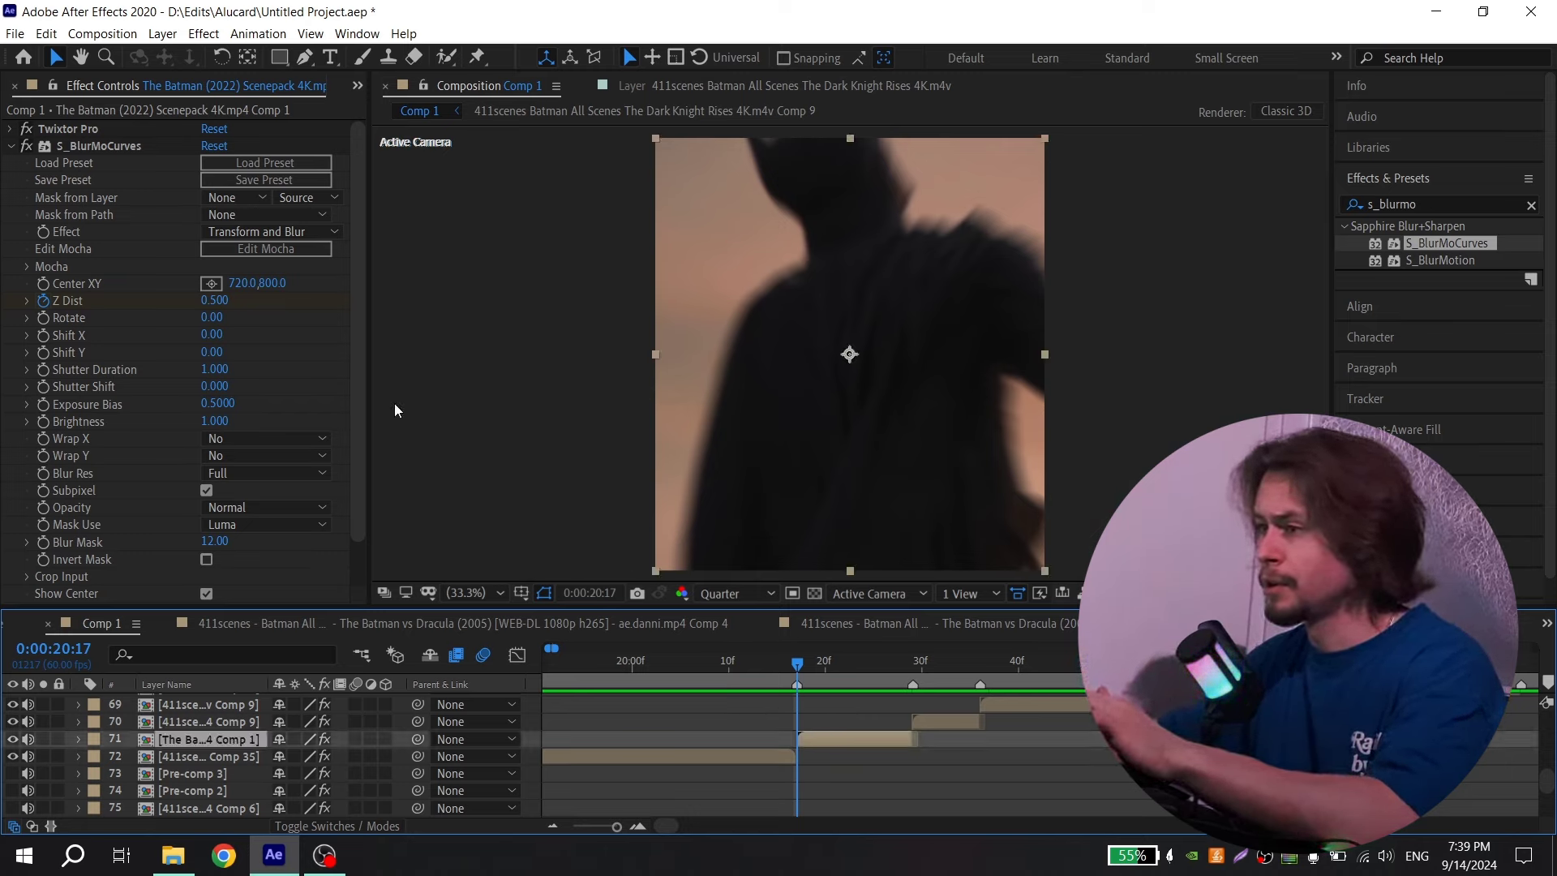
{"action": "left_click_drag", "start_coordinate": [272, 286], "coordinate": [284, 82]}
{"action": "key", "text": "space"}
{"action": "left_click", "coordinate": [788, 662]}
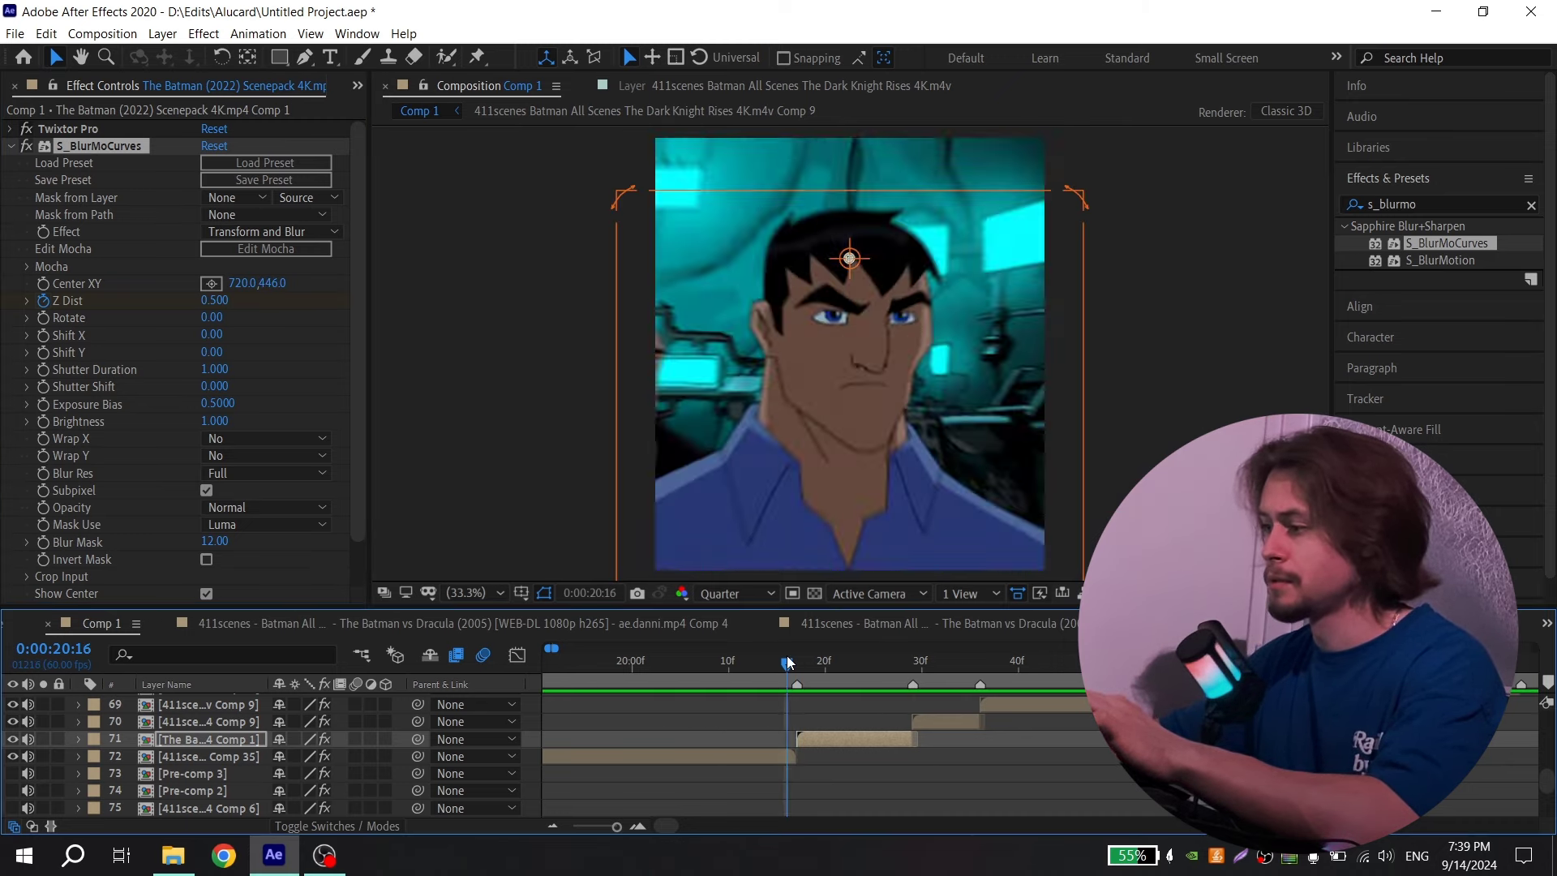
{"action": "key", "text": "space"}
{"action": "left_click_drag", "start_coordinate": [788, 661], "coordinate": [799, 661]}
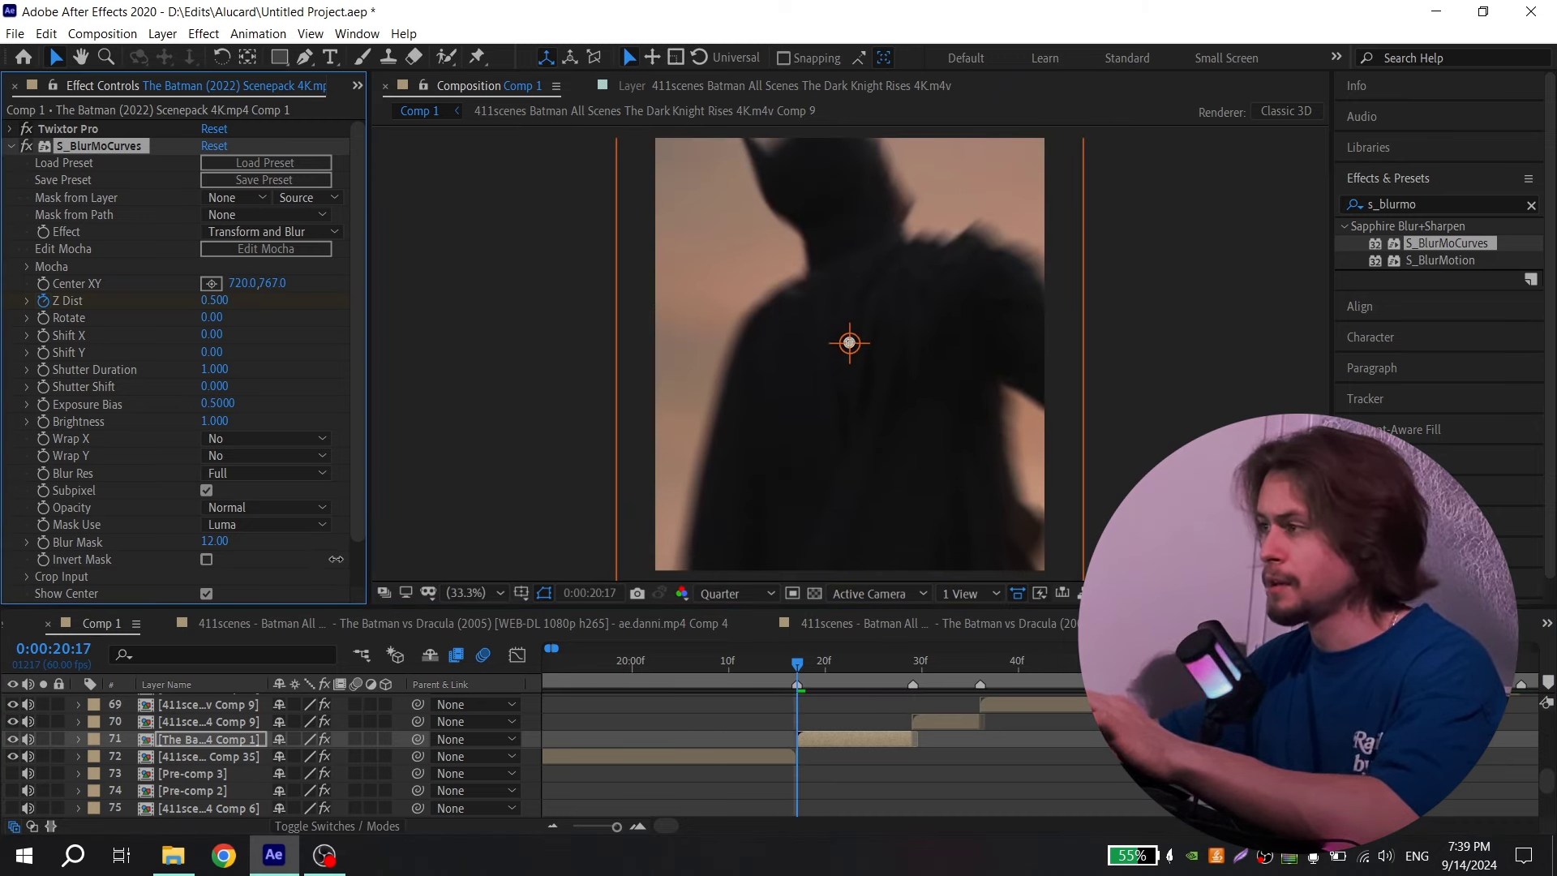